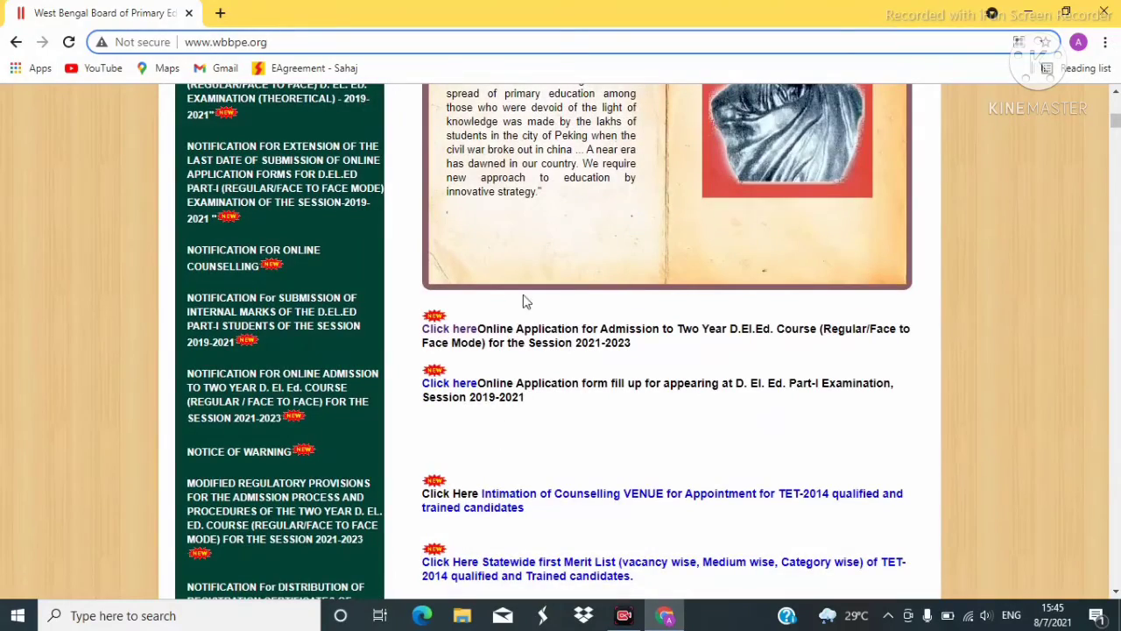
scroll(536, 296, "up", 7)
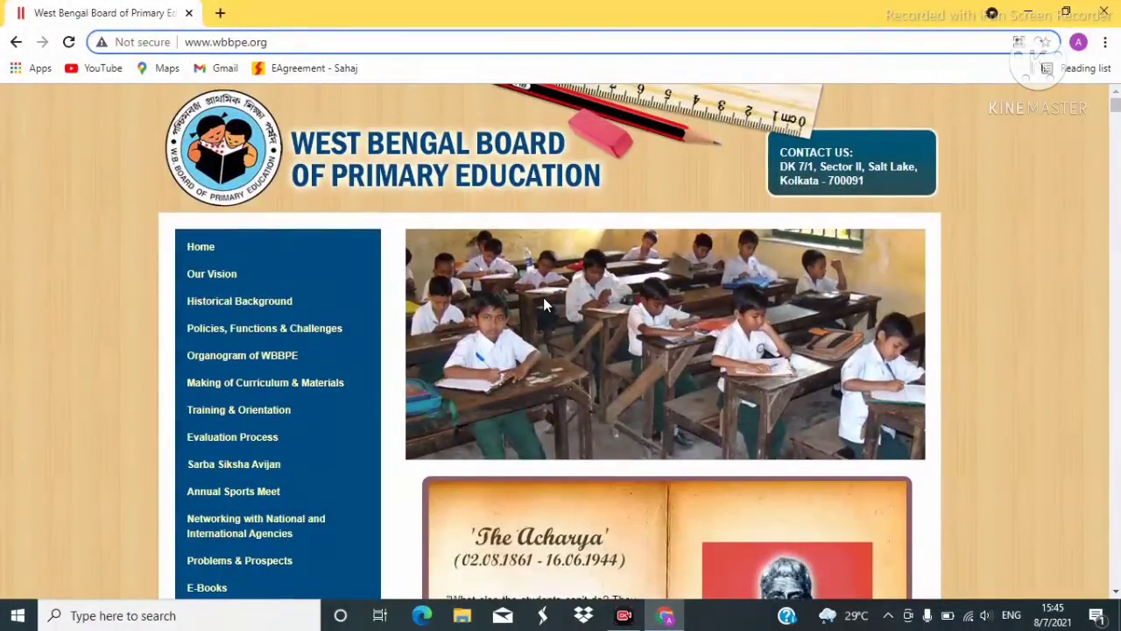
scroll(543, 302, "down", 2)
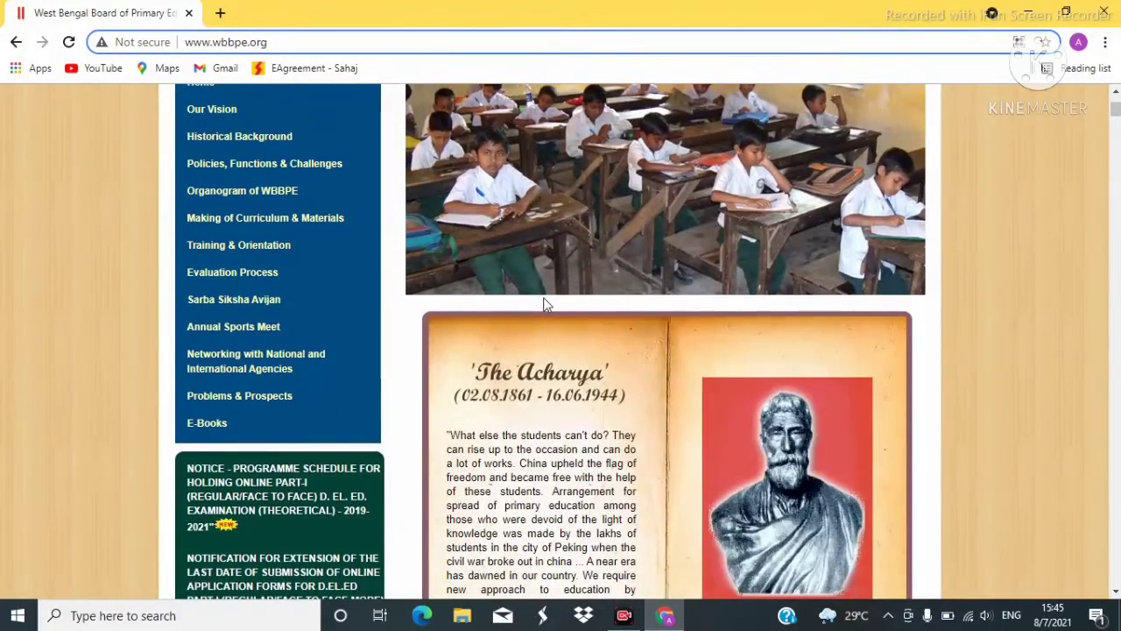
scroll(544, 303, "down", 4)
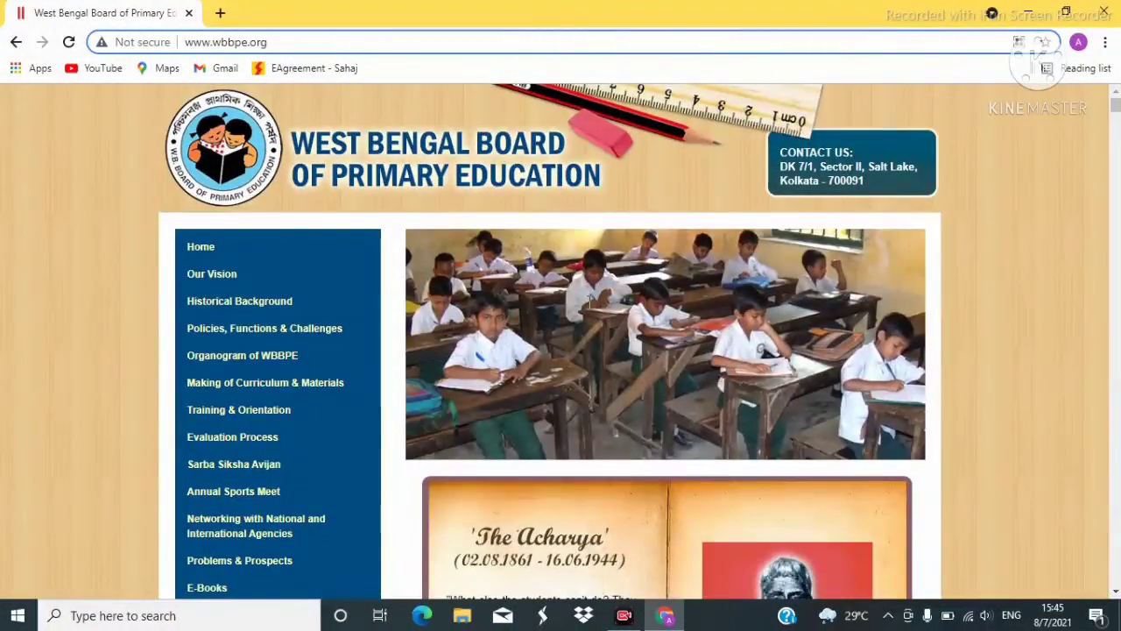
scroll(587, 315, "down", 3)
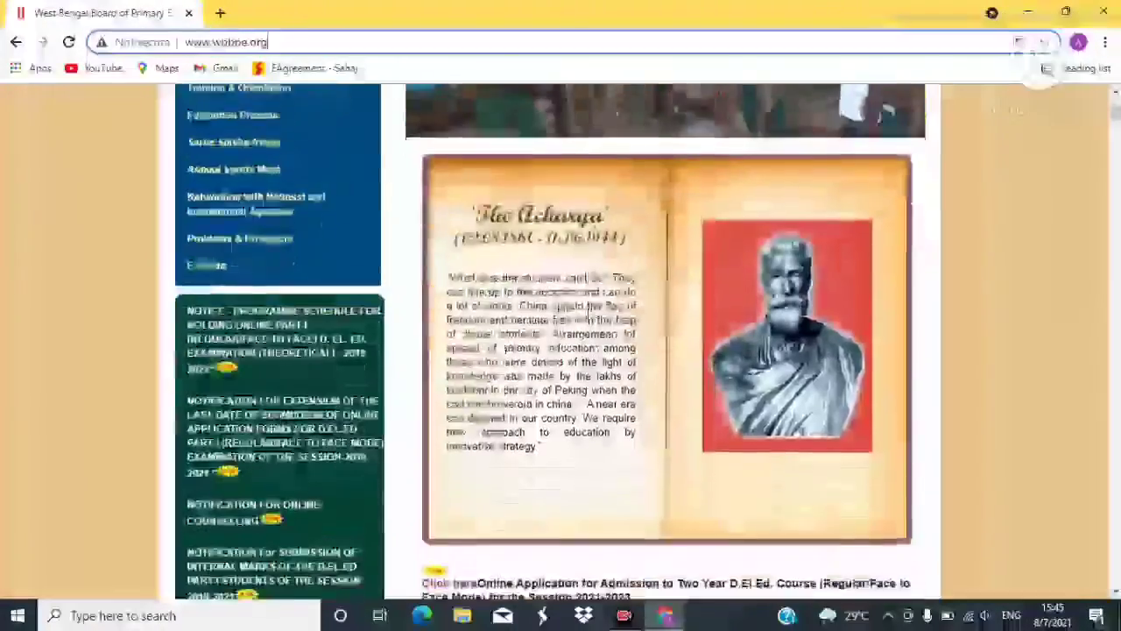
scroll(588, 315, "down", 2)
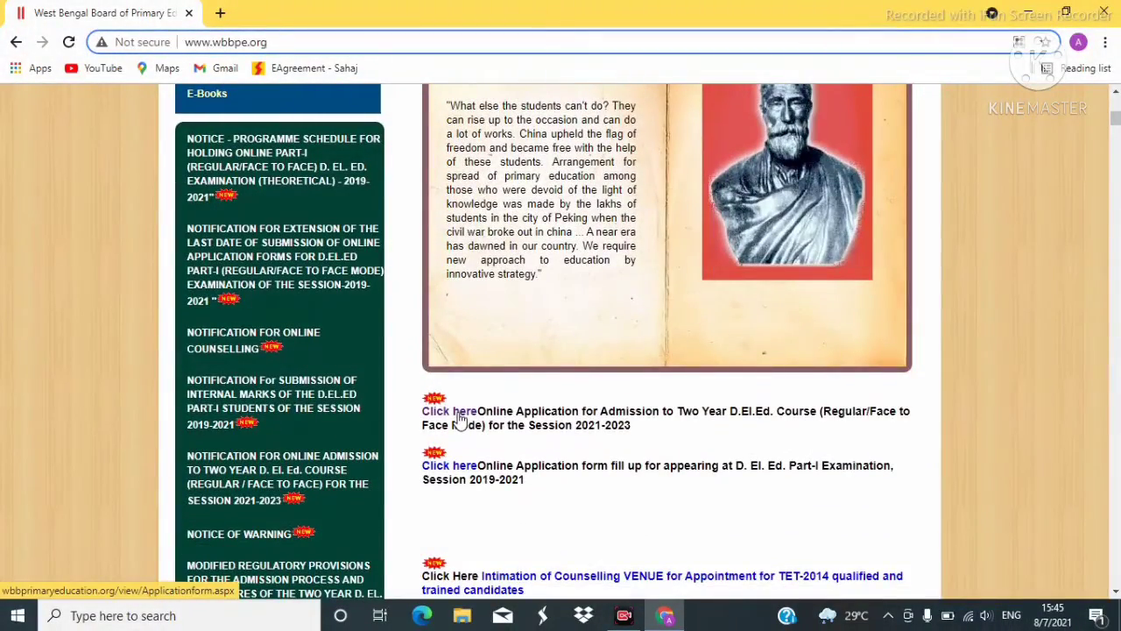
Open the Two Year D.El.Ed 2021-2023 application form and scroll down to its Declaration section.
left_click(457, 419)
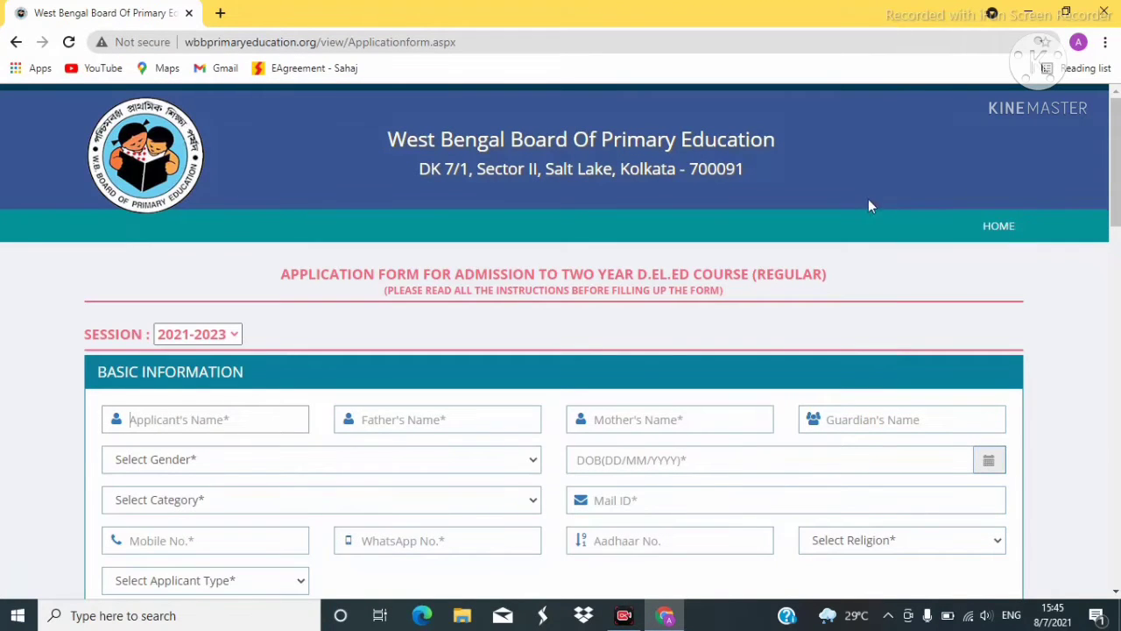
scroll(784, 187, "down", 1)
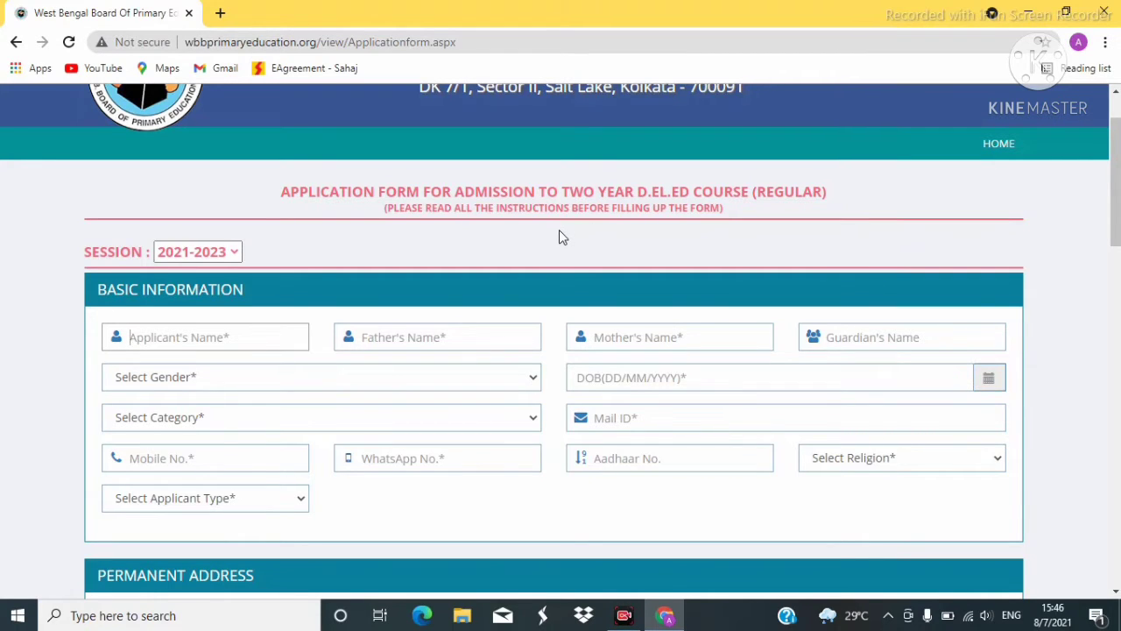
scroll(559, 234, "down", 4)
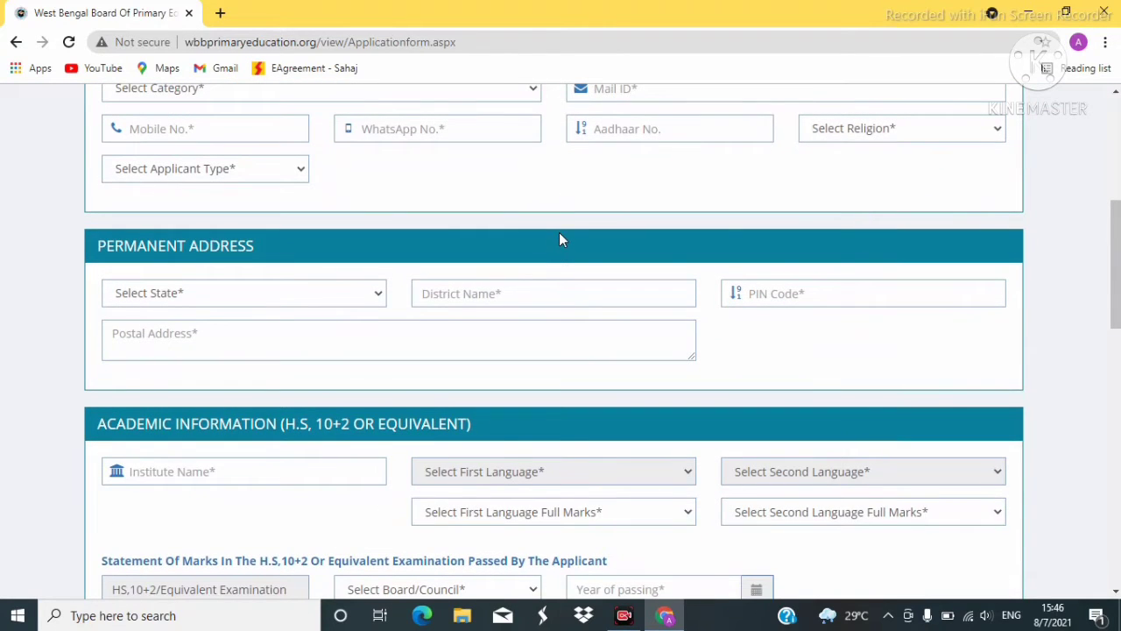
scroll(560, 236, "down", 8)
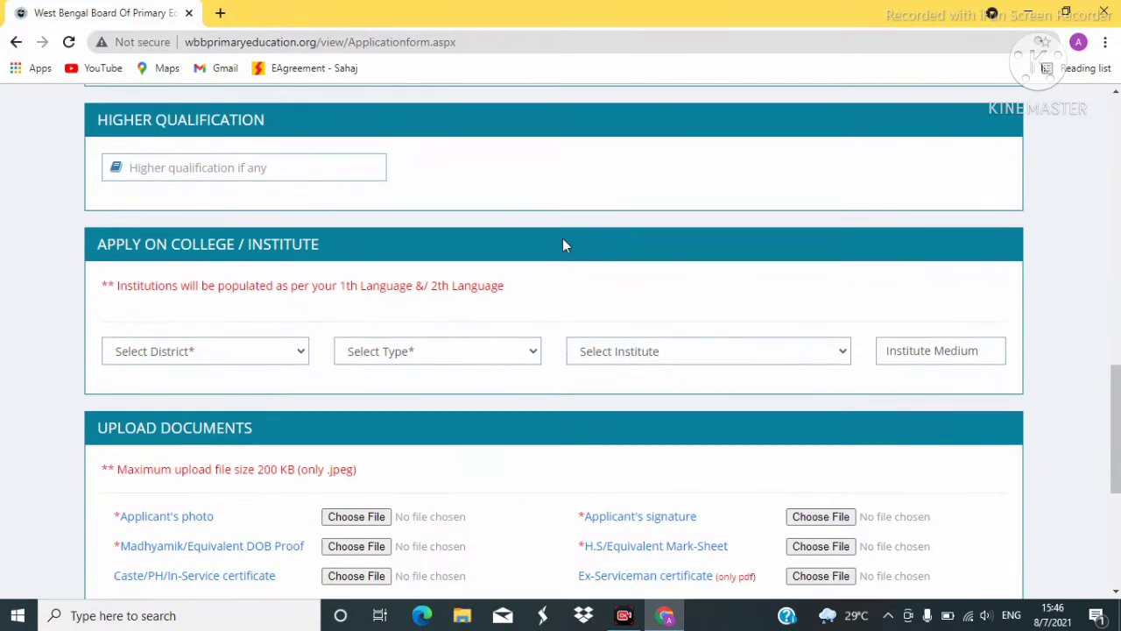
scroll(575, 237, "down", 5)
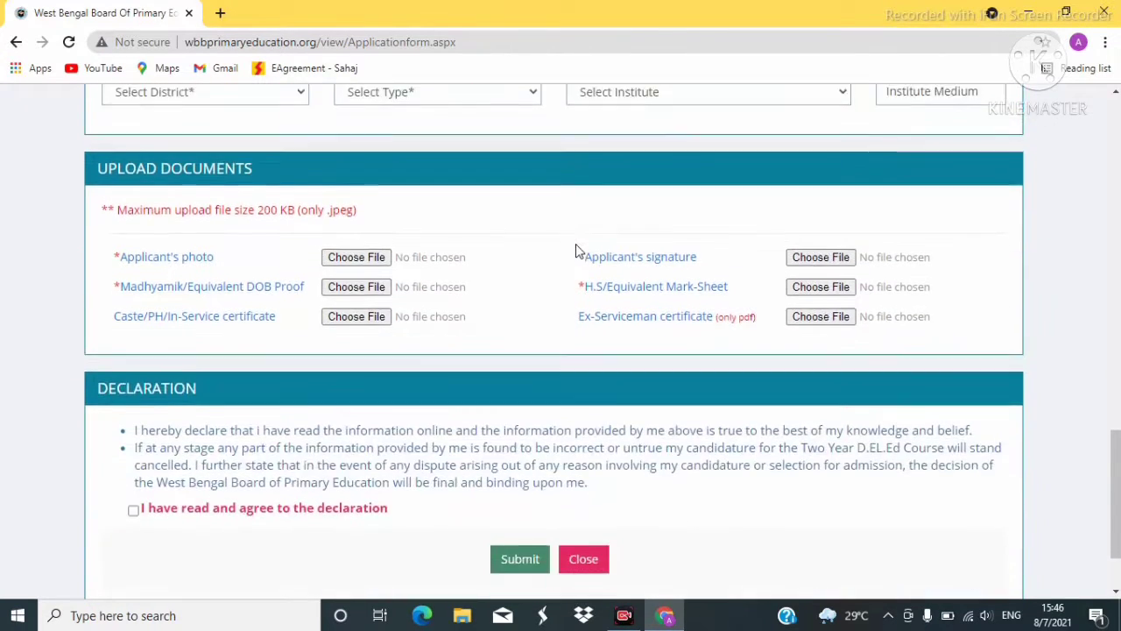
scroll(576, 256, "up", 1)
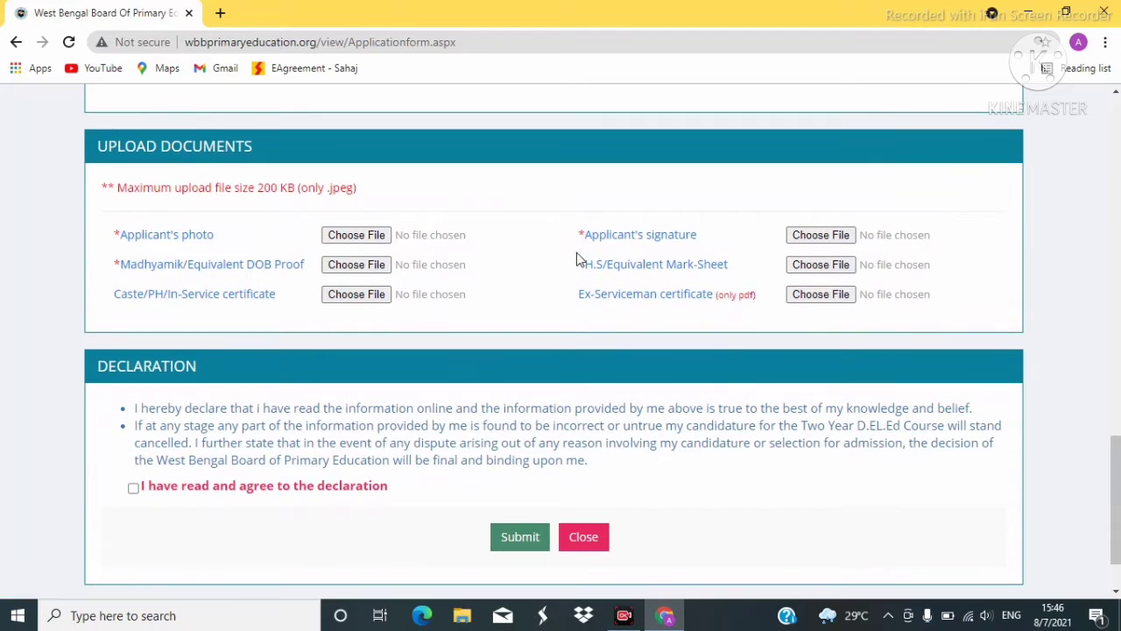
scroll(592, 278, "down", 1)
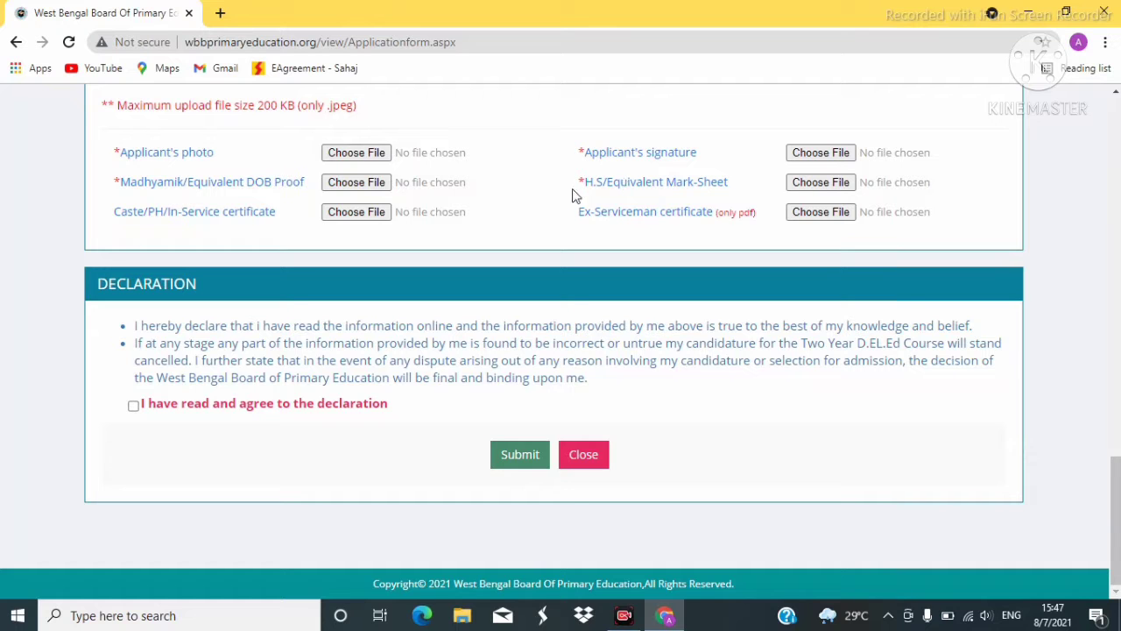
scroll(608, 210, "up", 4)
scroll(607, 207, "up", 6)
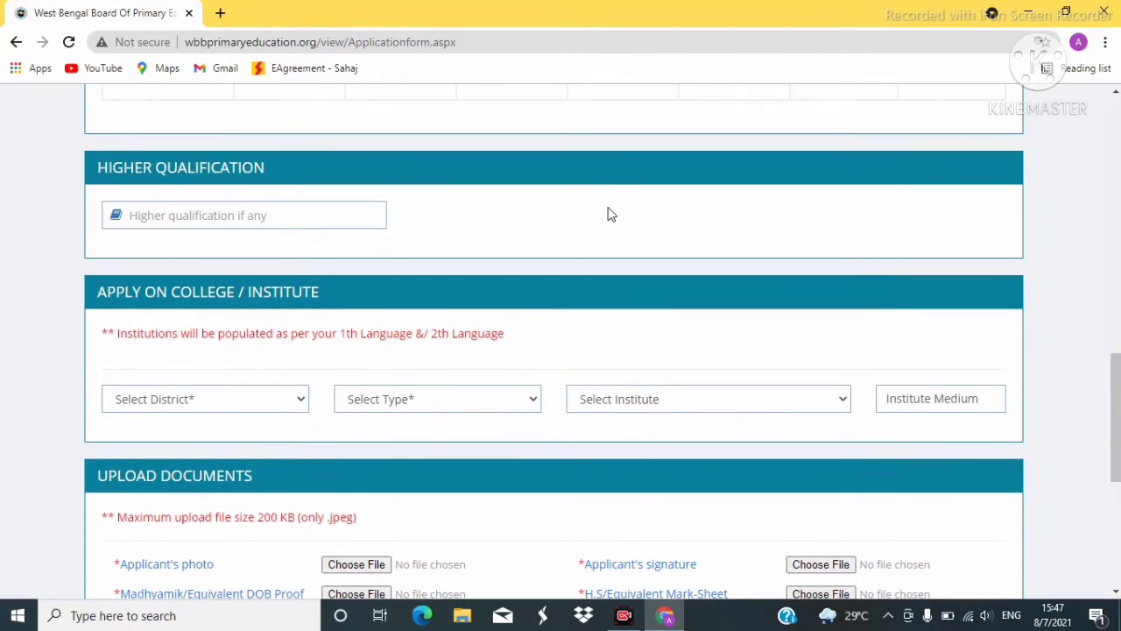
scroll(604, 197, "up", 7)
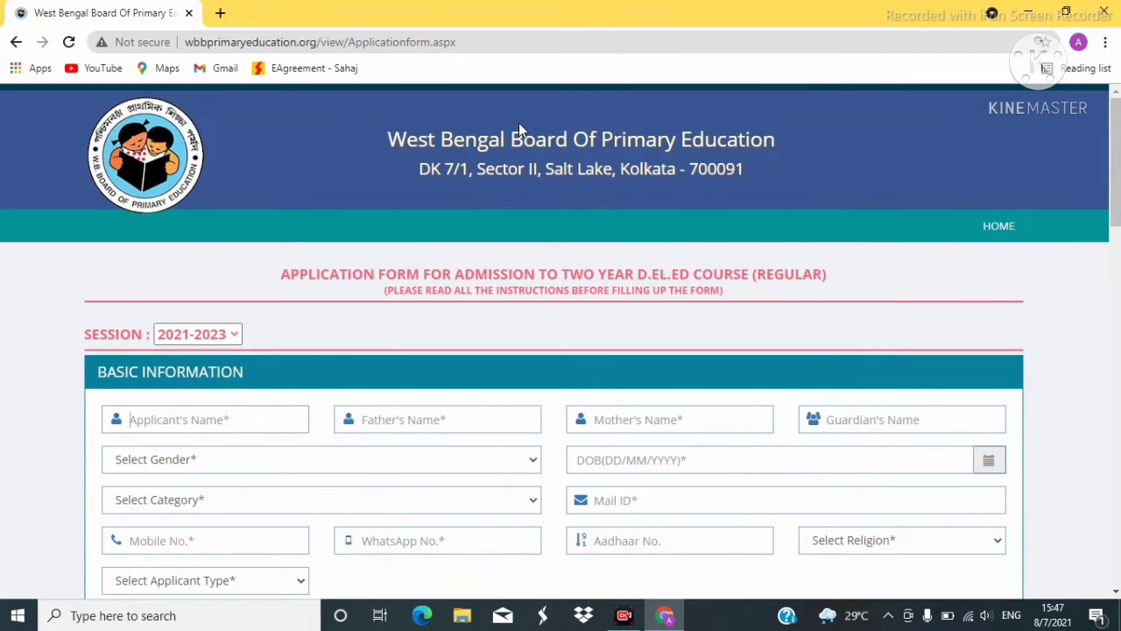
scroll(665, 225, "down", 2)
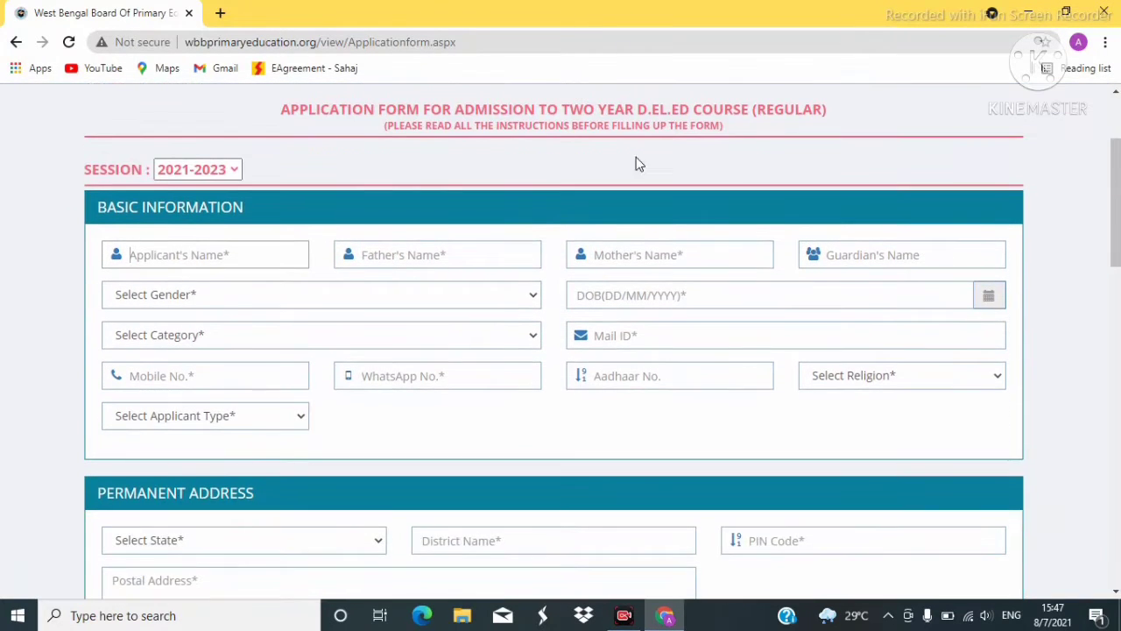
scroll(613, 145, "down", 1)
scroll(592, 127, "up", 2)
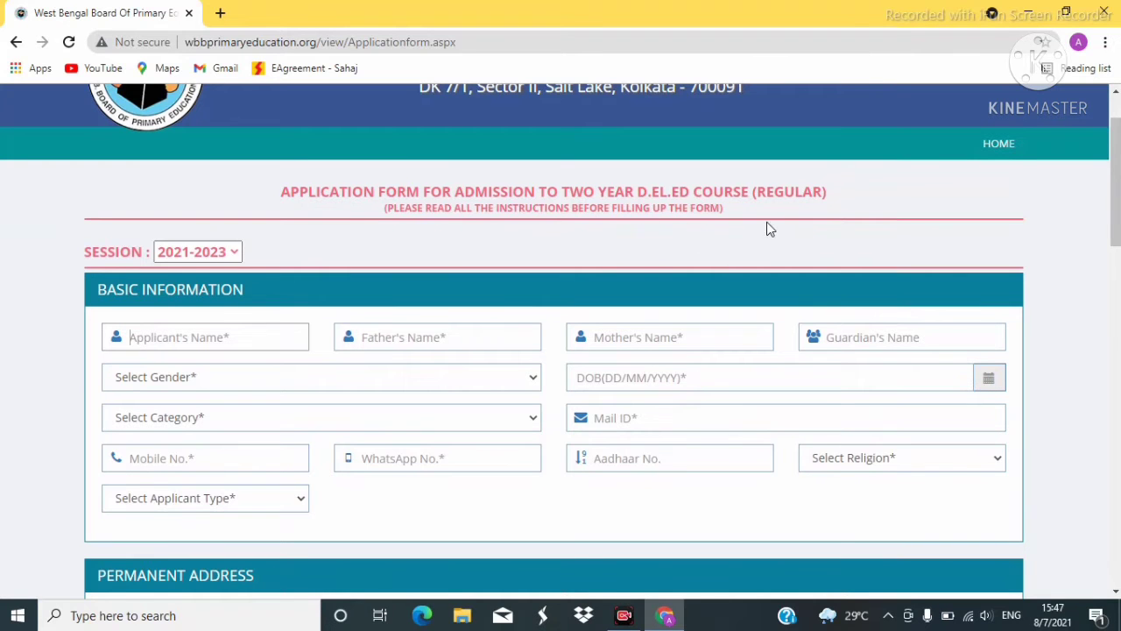
scroll(771, 225, "down", 2)
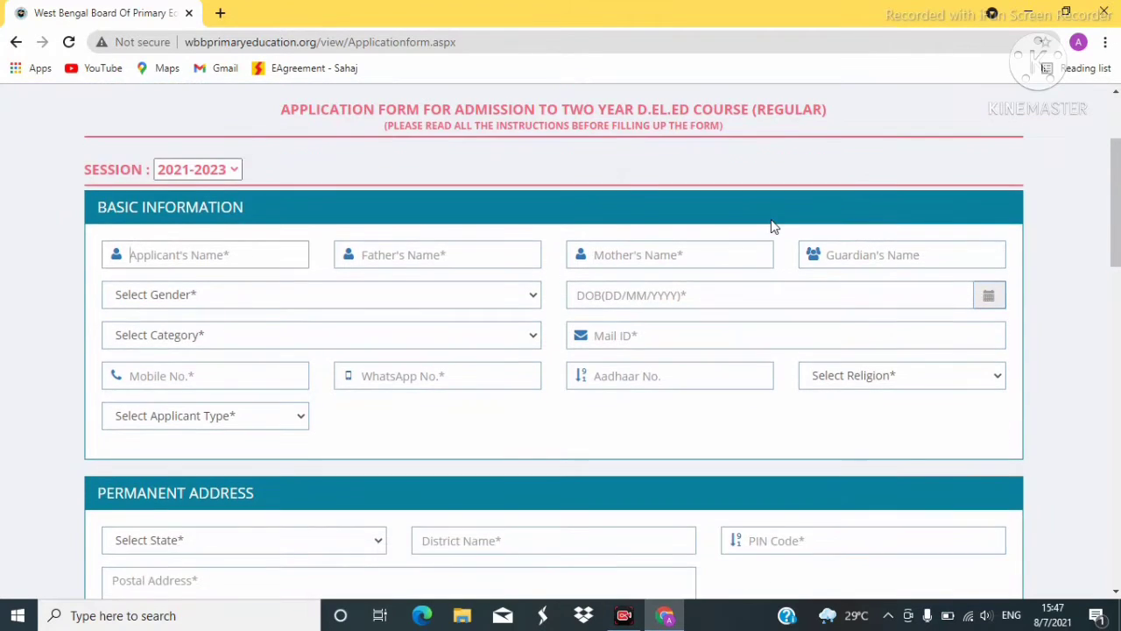
left_click(146, 172)
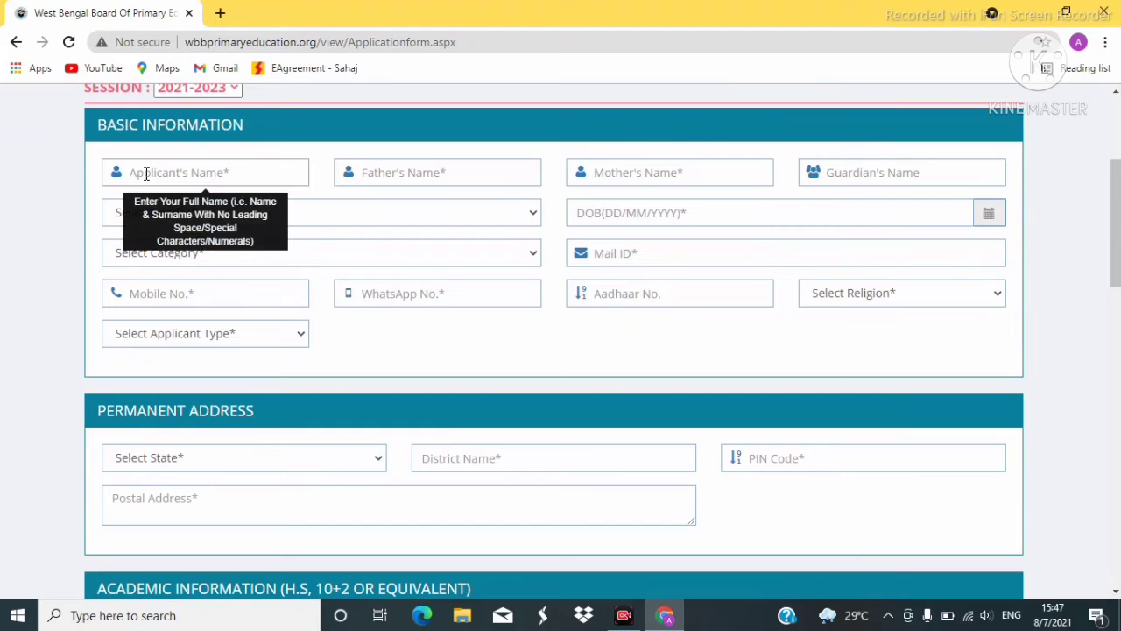
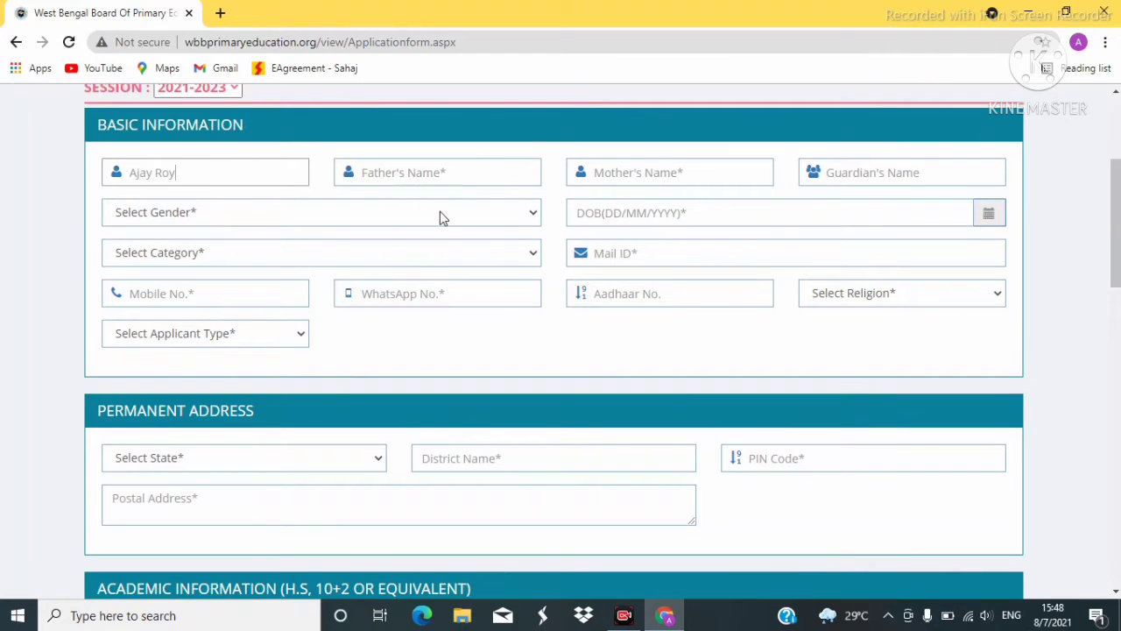
left_click(388, 170)
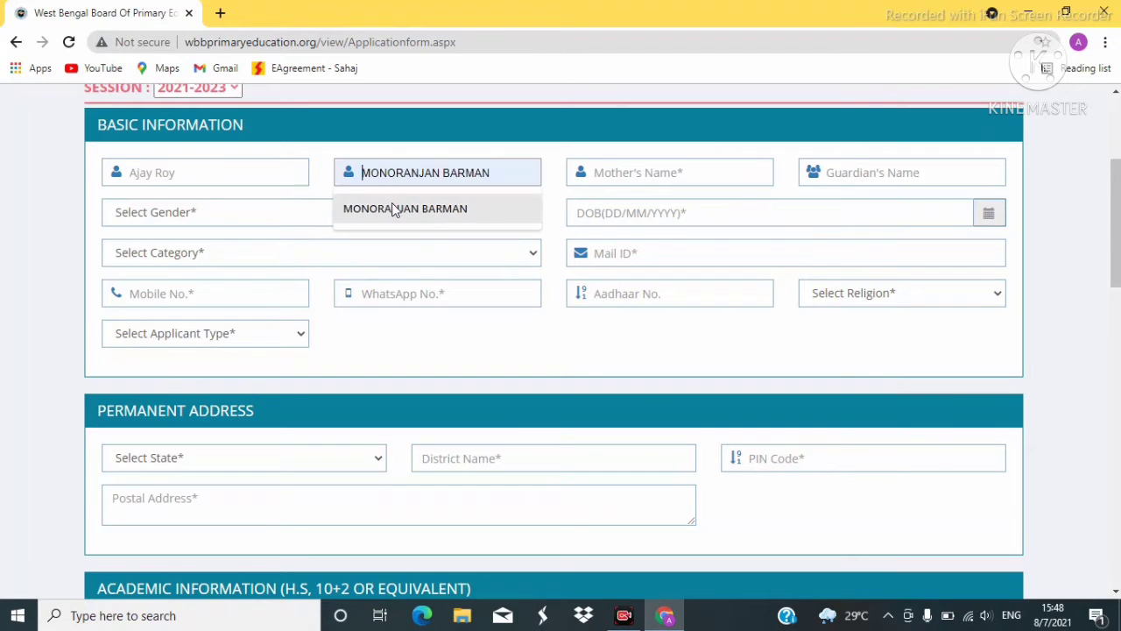
left_click(394, 206)
left_click(640, 172)
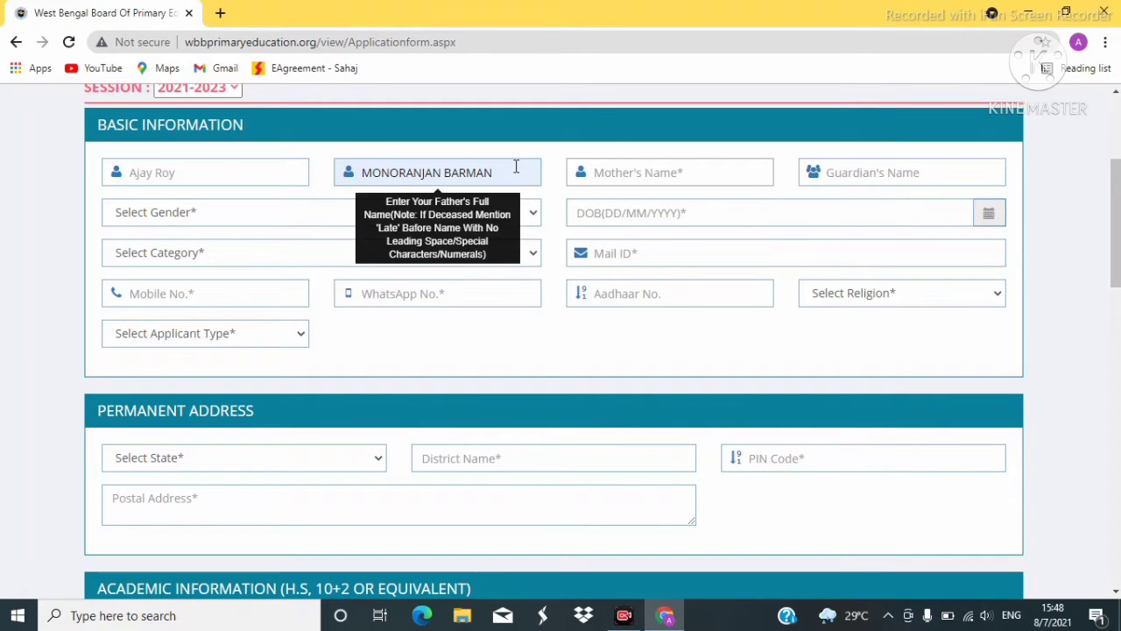
key("BackSpace")
key("BackSpace")
key("BackSpace")
key("BackSpace")
key("BackSpace")
key("BackSpace")
key("BackSpace")
key("BackSpace")
key("BackSpace")
key("BackSpace")
key("BackSpace")
key("BackSpace")
key("BackSpace")
key("BackSpace")
key("BackSpace")
key("BackSpace")
key("BackSpace")
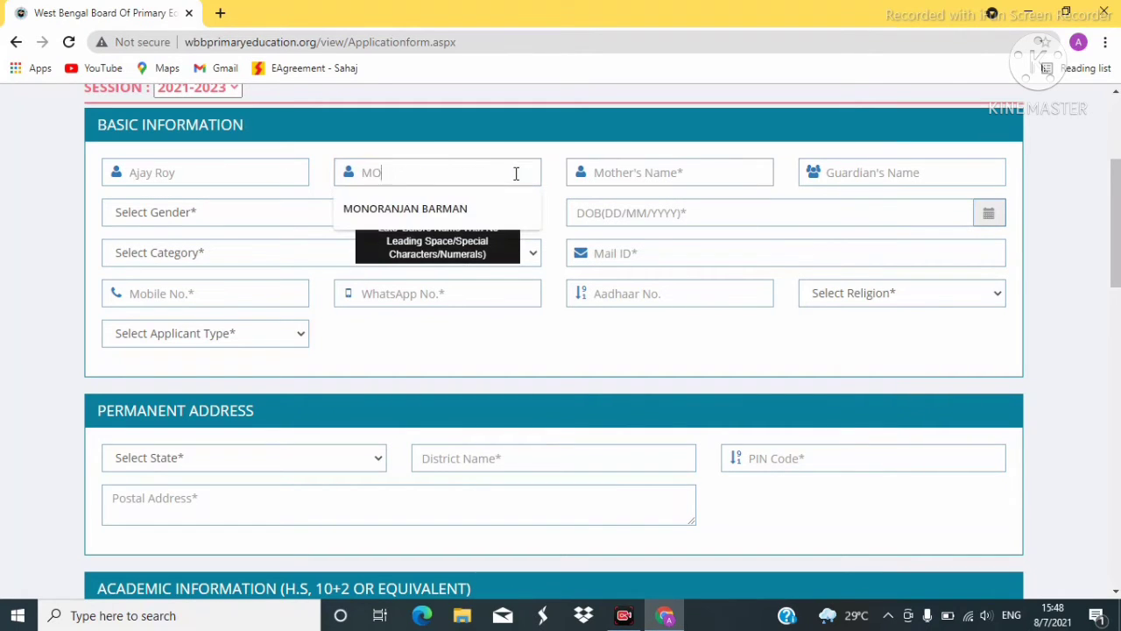
left_click(212, 181)
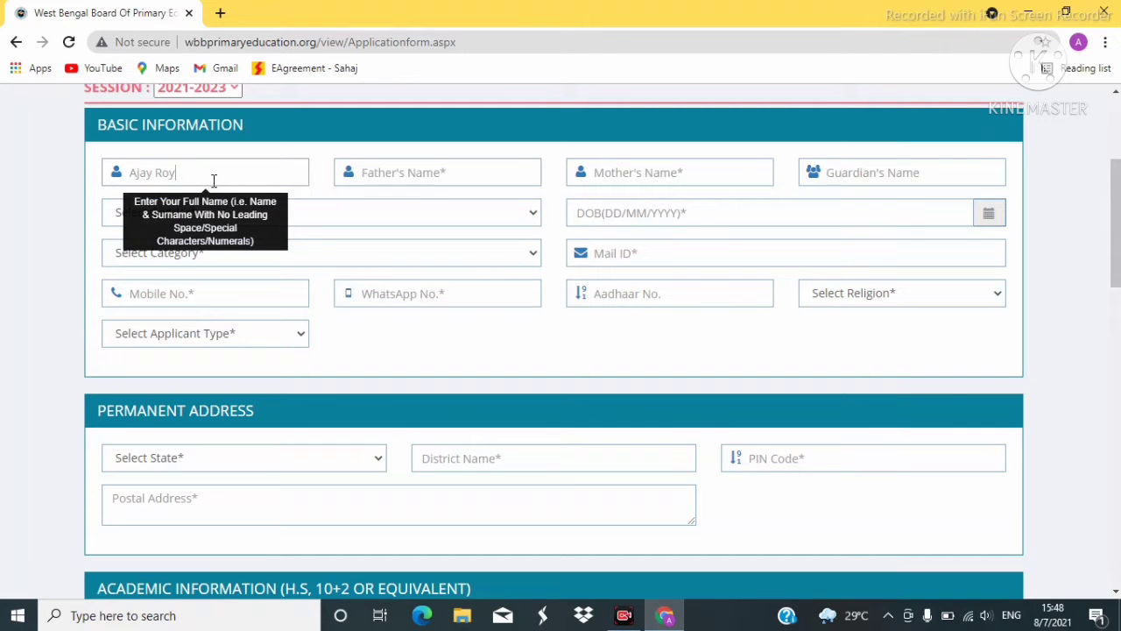
key("BackSpace")
key("BackSpace")
key("BackSpace")
key("BackSpace")
key("BackSpace")
key("BackSpace")
key("BackSpace")
key("BackSpace")
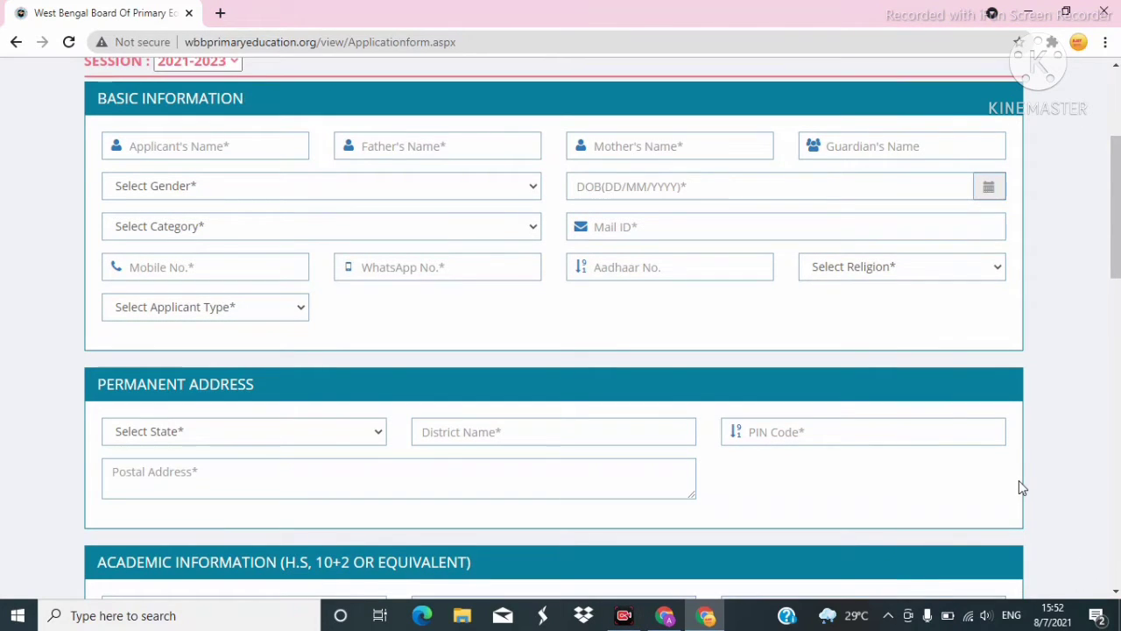
Fill the applicant's, father's, mother's and guardian's names from saved suggestions.
left_click(177, 145)
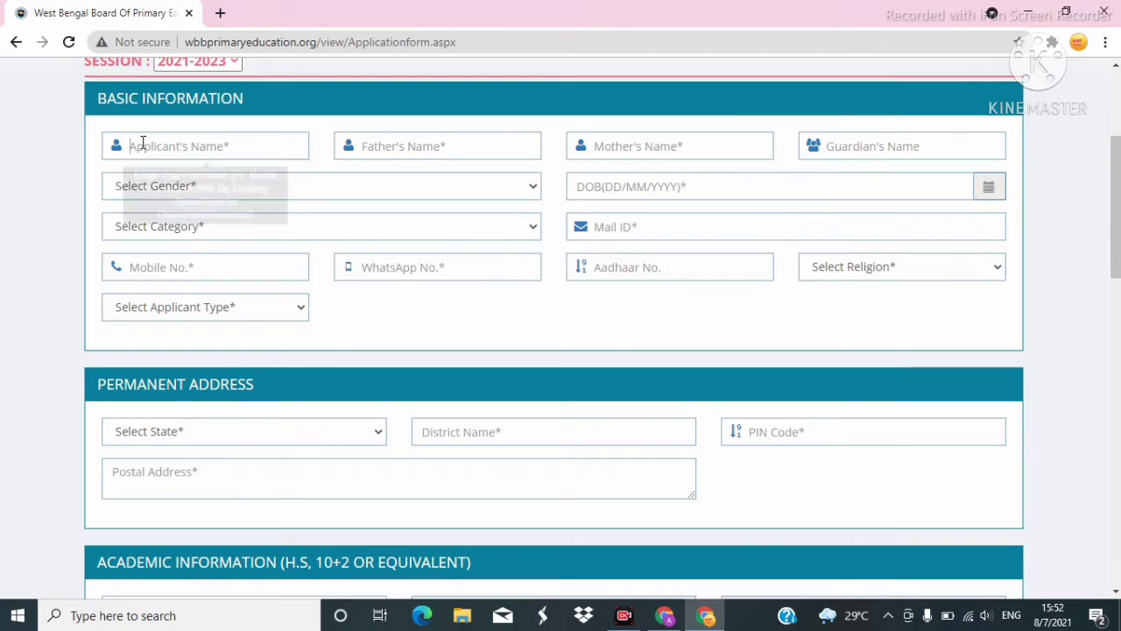
left_click(150, 182)
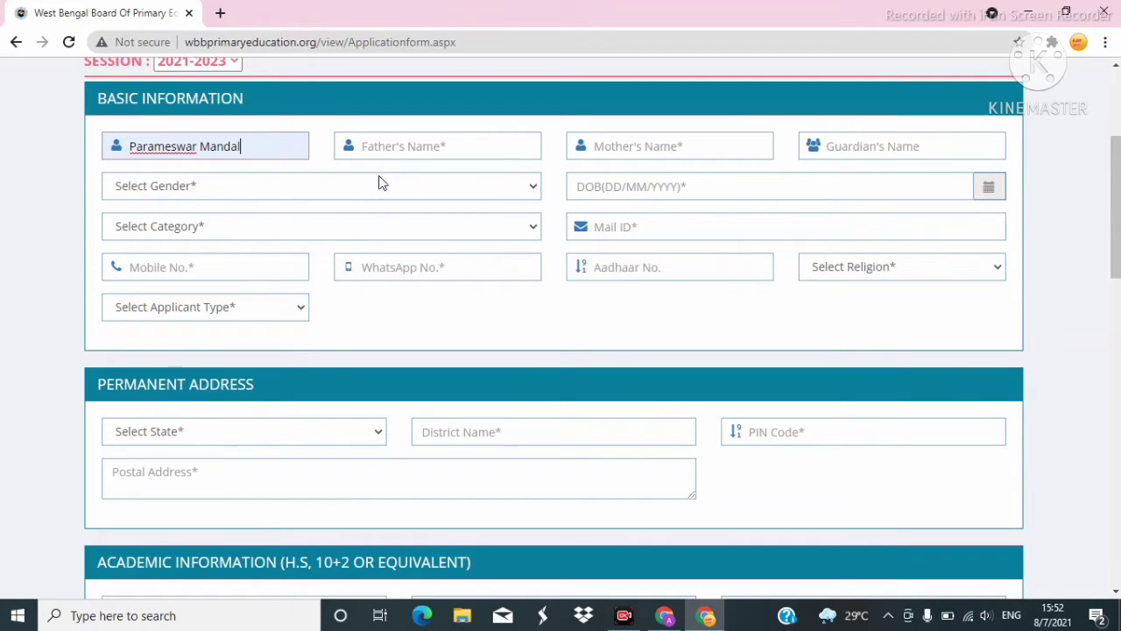
left_click(381, 147)
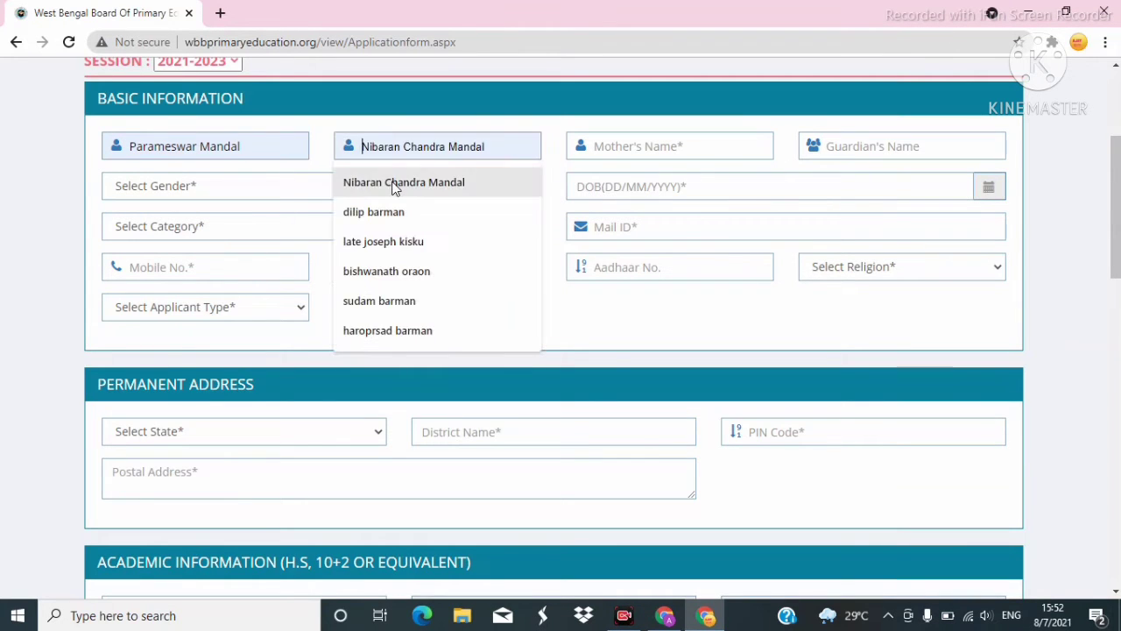
left_click(385, 182)
left_click(612, 146)
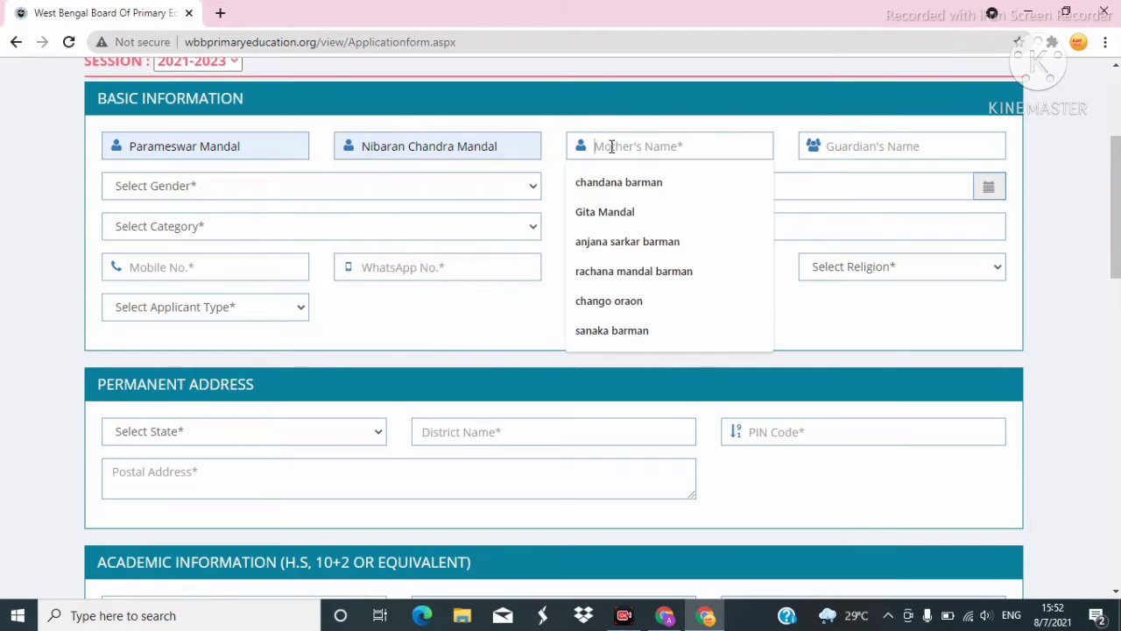
left_click(606, 182)
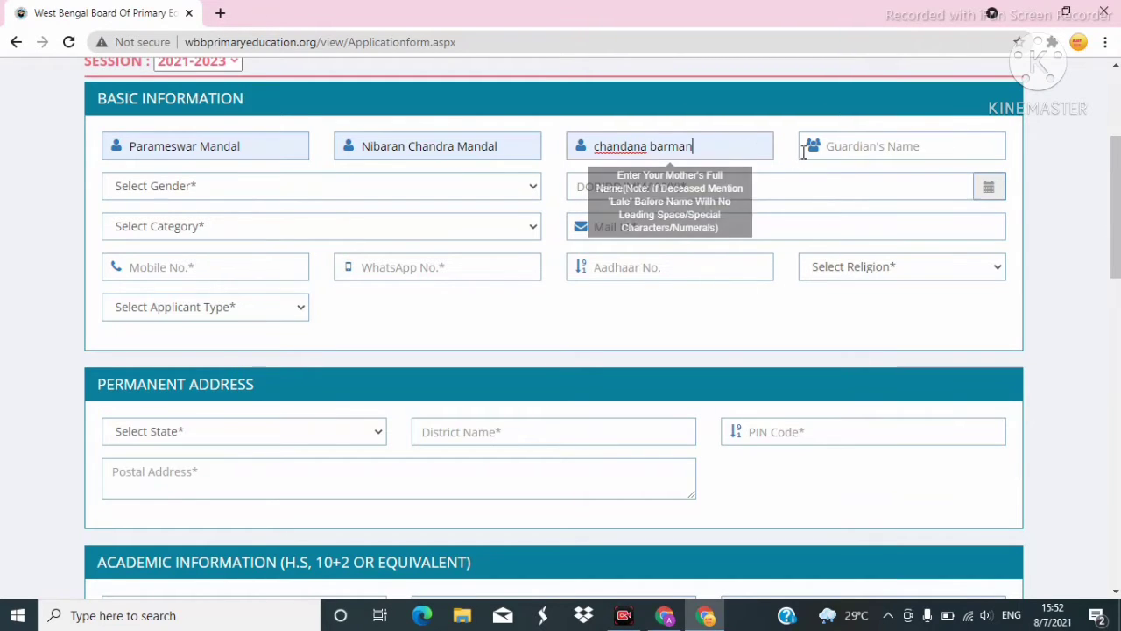
left_click(843, 147)
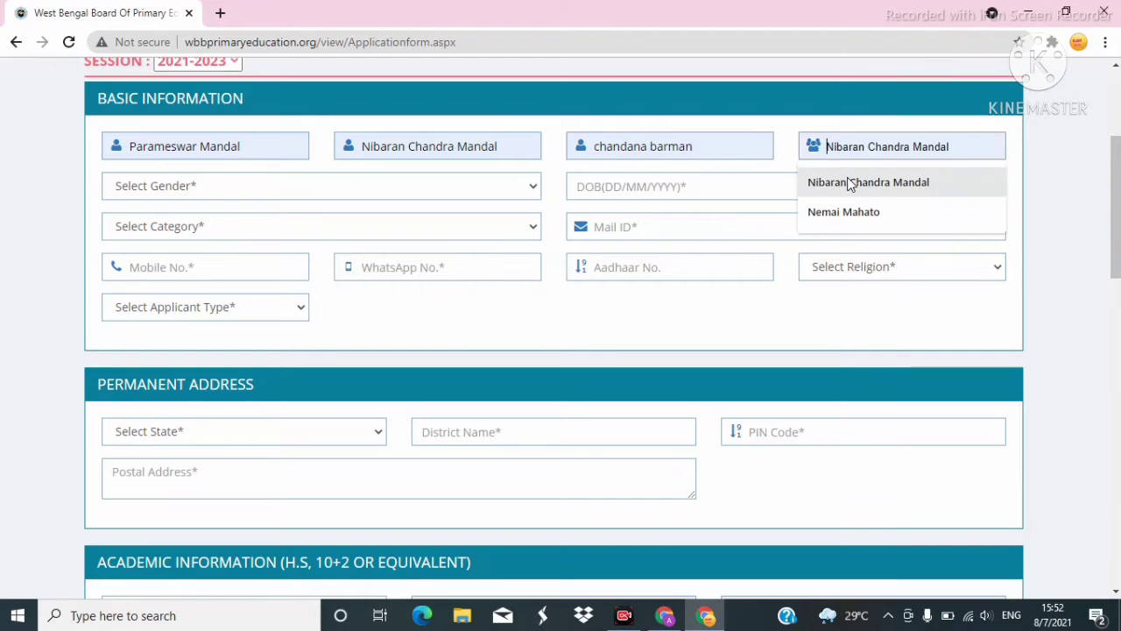
left_click(848, 180)
Change the mother's name to start with a capital 'C' and set gender to Male.
left_click(601, 149)
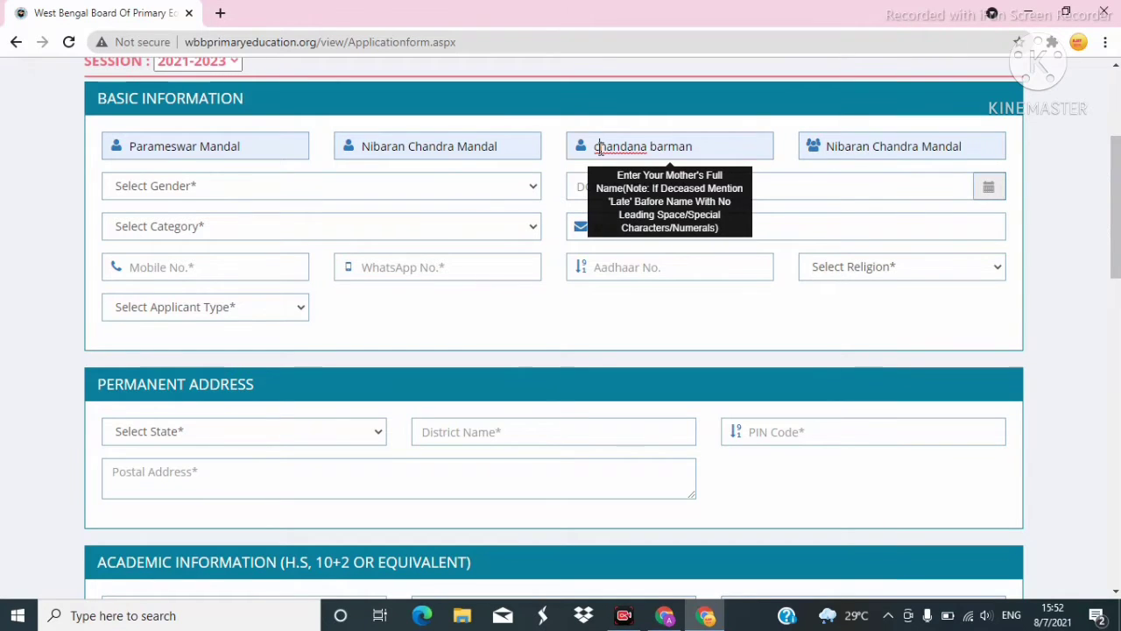
key("Delete")
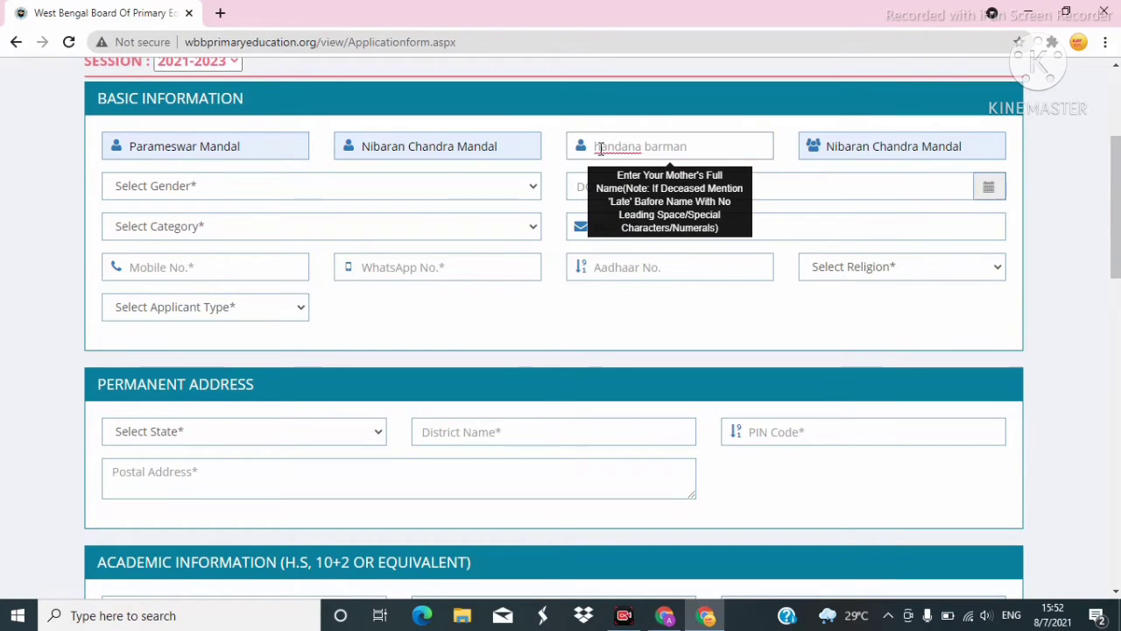
type("C")
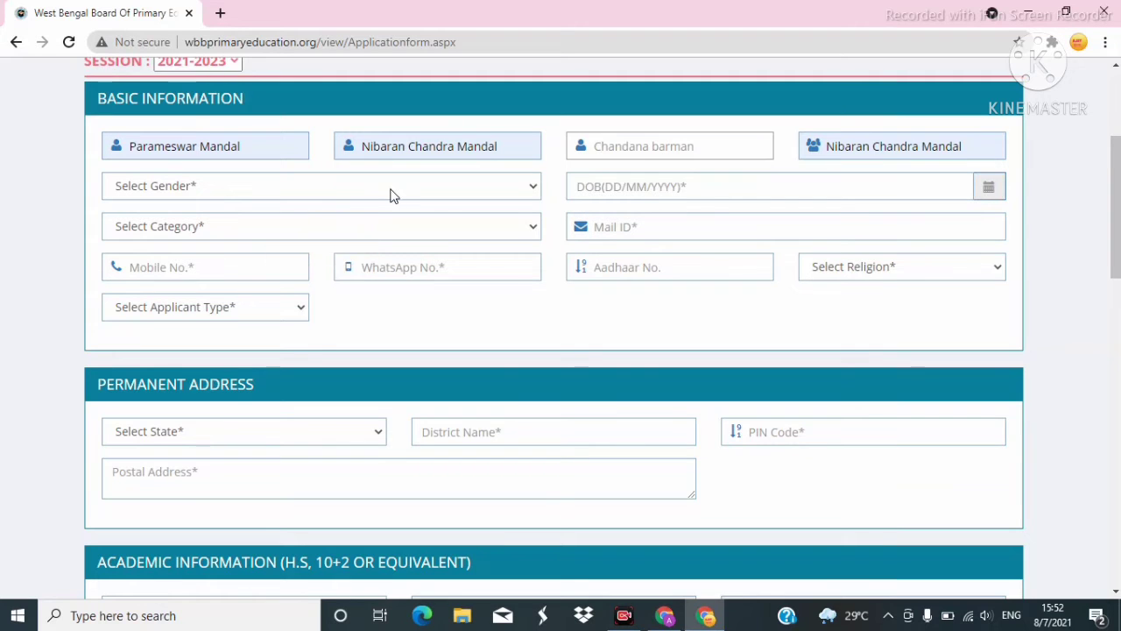
left_click(391, 193)
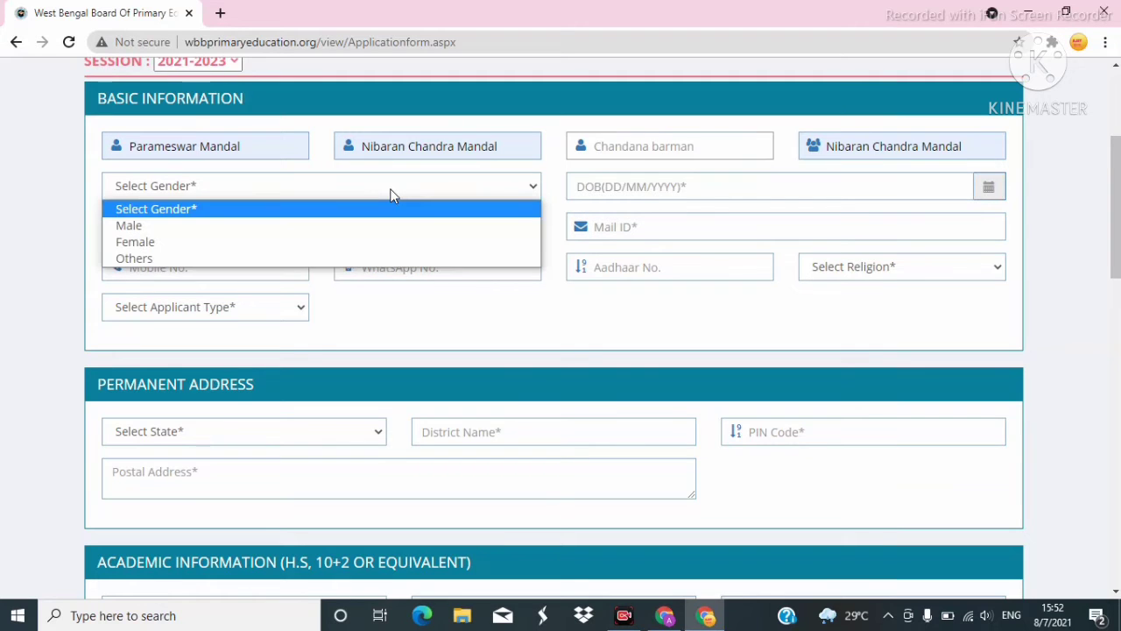
left_click(132, 225)
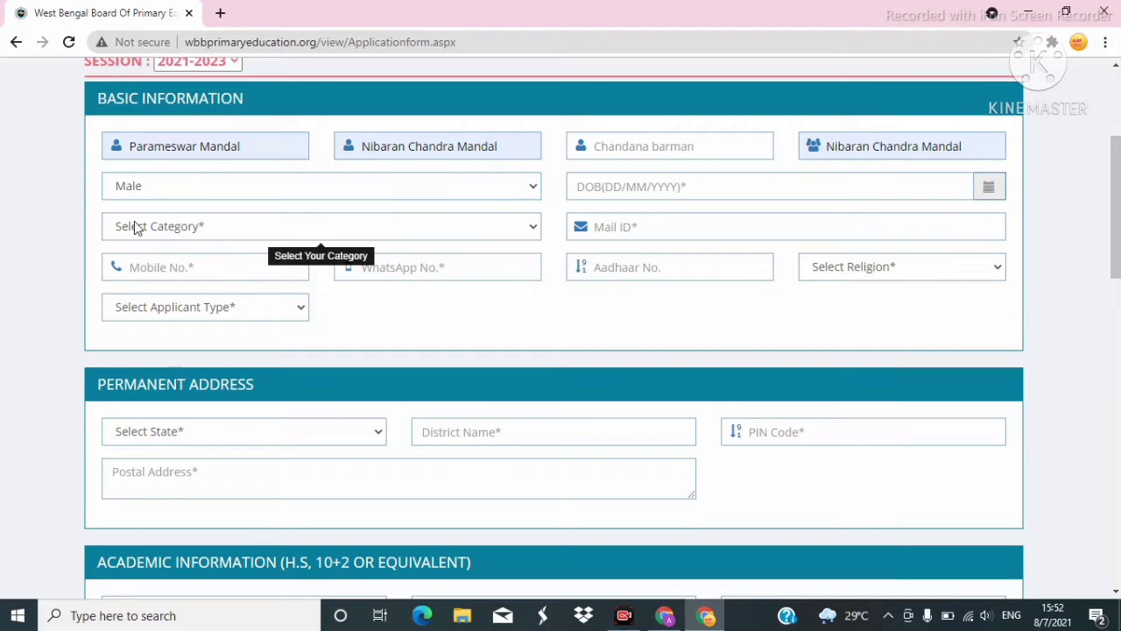
Set the date of birth to 2 June 1999 in the calendar picker.
left_click(984, 190)
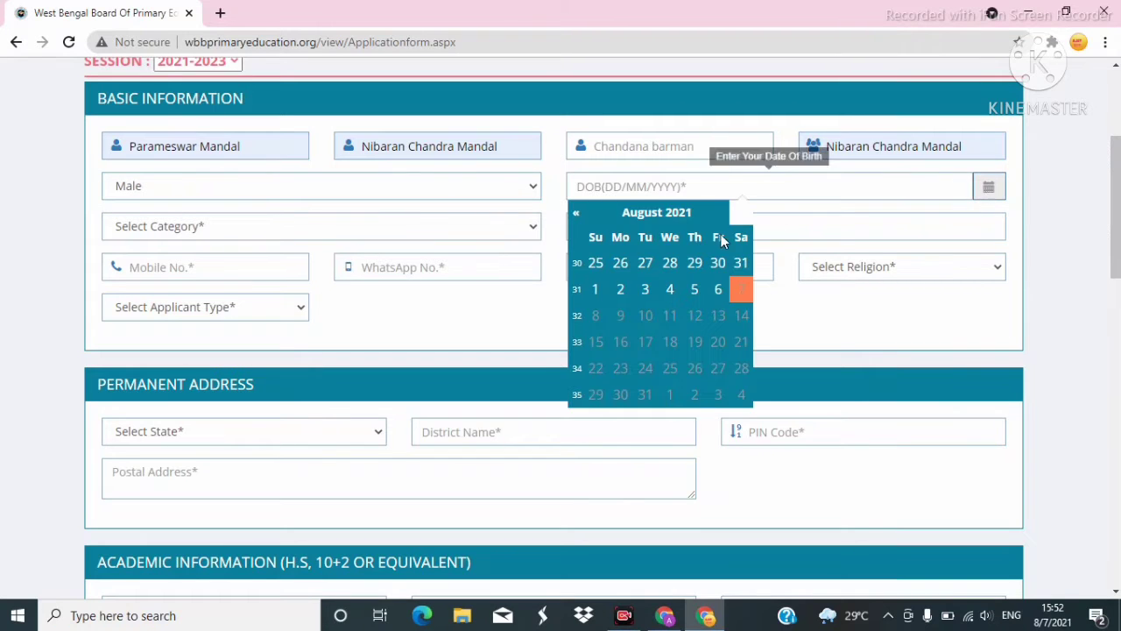
left_click(673, 215)
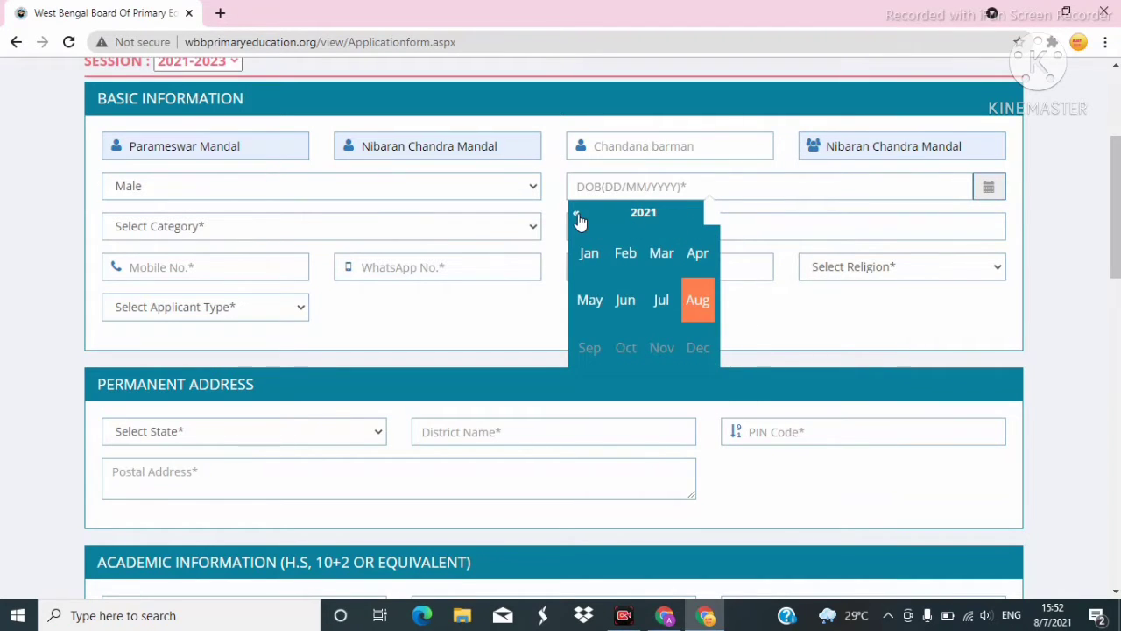
left_click(577, 215)
left_click(577, 215)
left_click(577, 215)
left_click(577, 214)
left_click(577, 215)
left_click(577, 215)
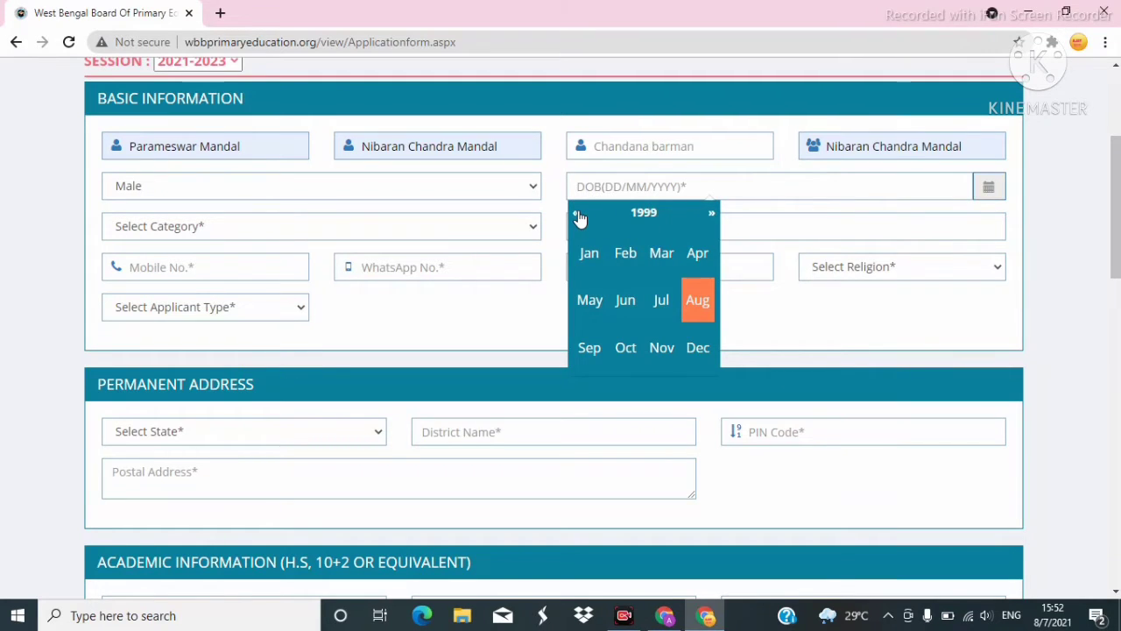
left_click(712, 214)
left_click(576, 215)
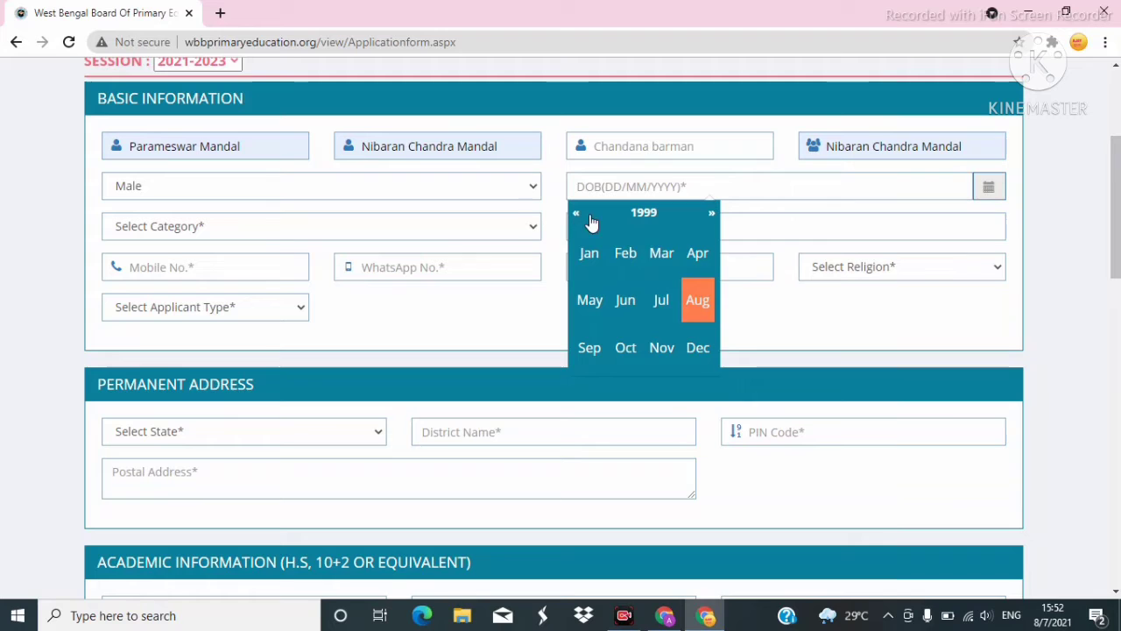
left_click(642, 297)
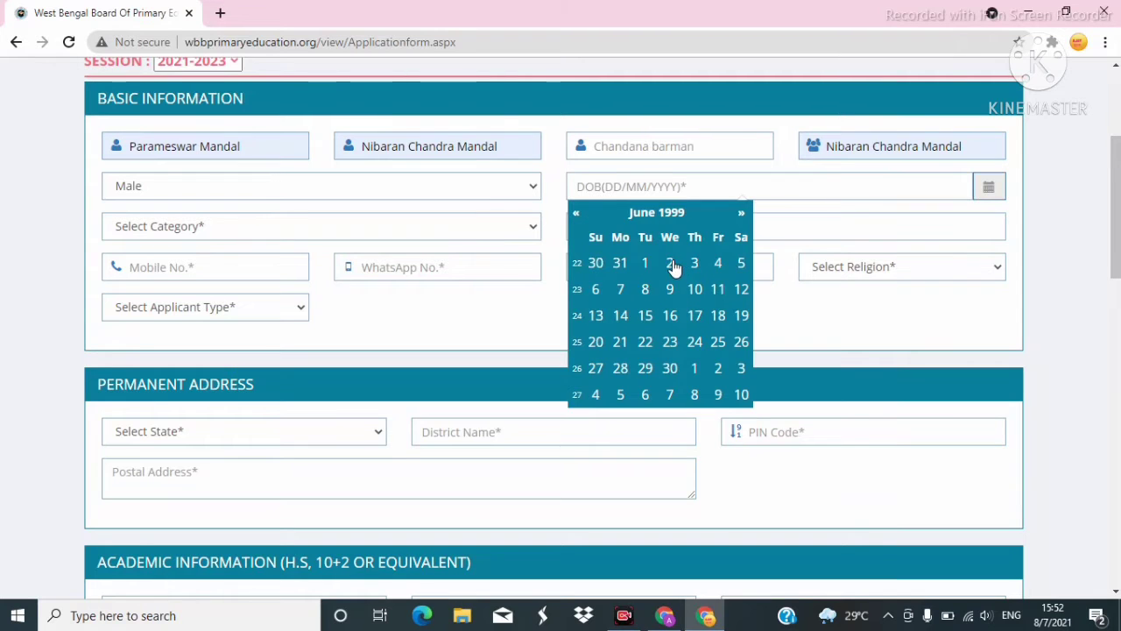
left_click(672, 263)
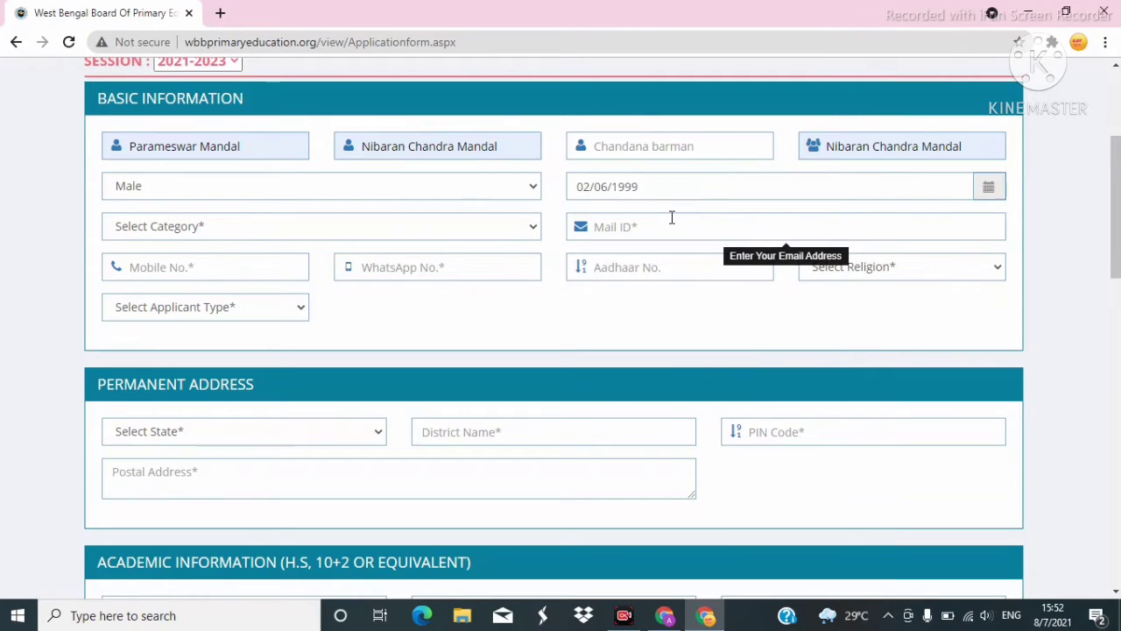
left_click(515, 228)
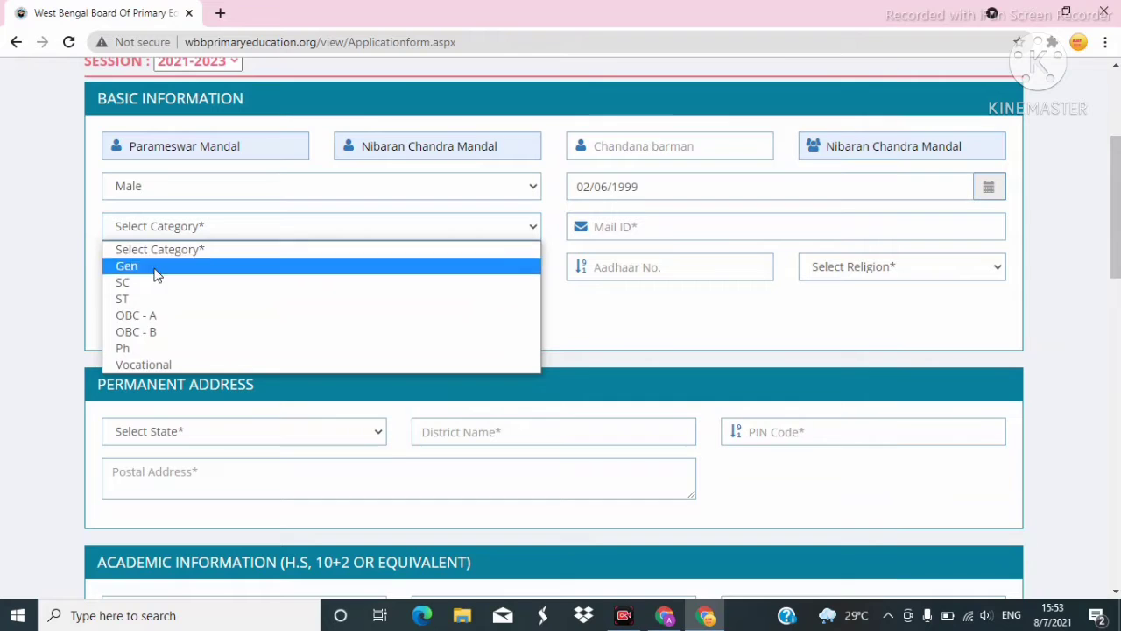
Set category to Vocational and fill the e-mail from the saved suggestion.
left_click(148, 365)
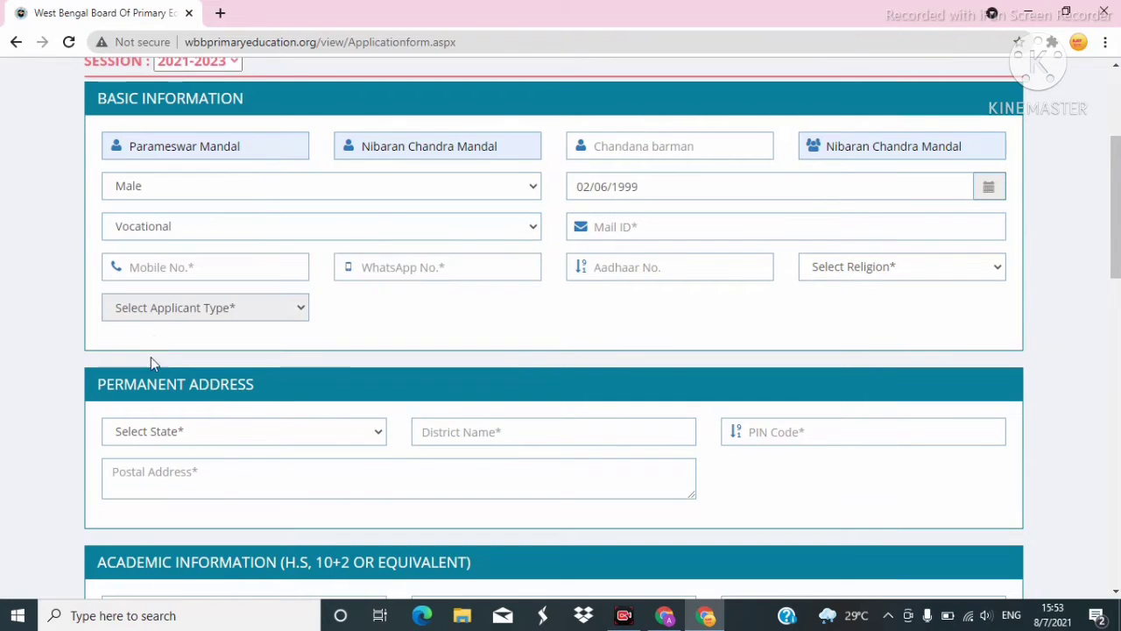
left_click(626, 228)
left_click(629, 260)
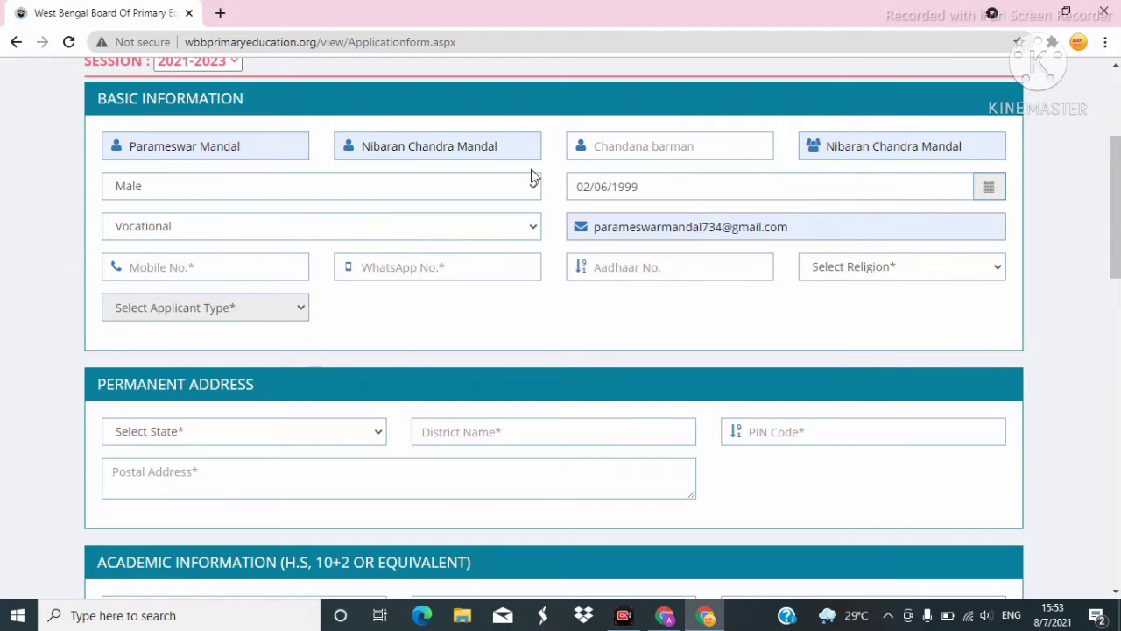
Enter the applicant's mobile number and copy it into the WhatsApp No. field.
left_click(219, 273)
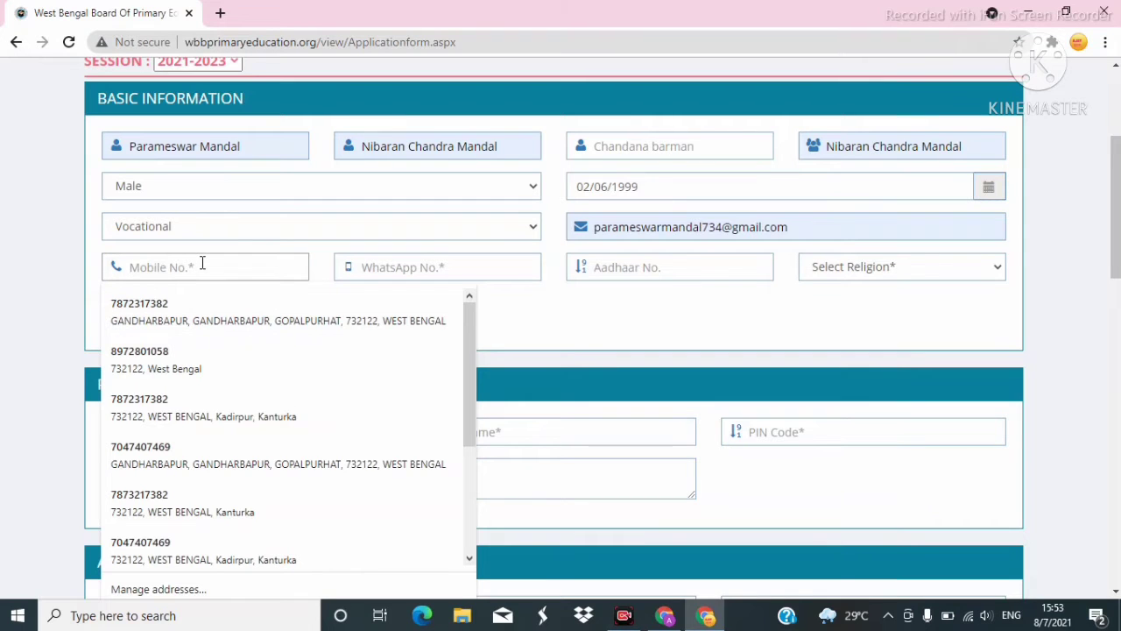
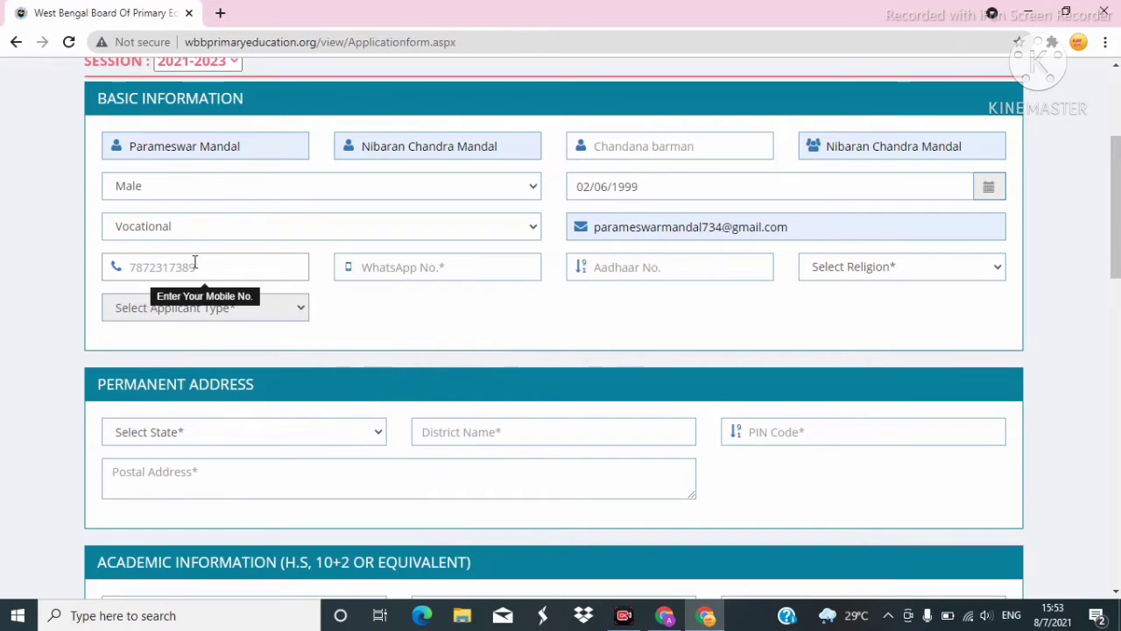
left_click(465, 266)
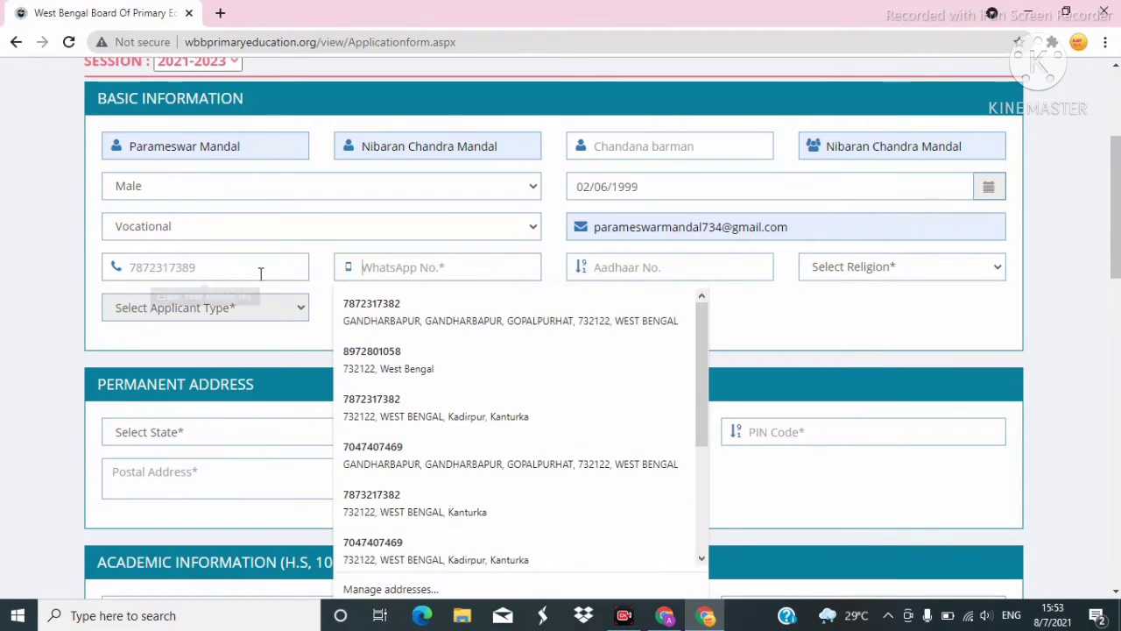
left_click(184, 266)
double_click(182, 268)
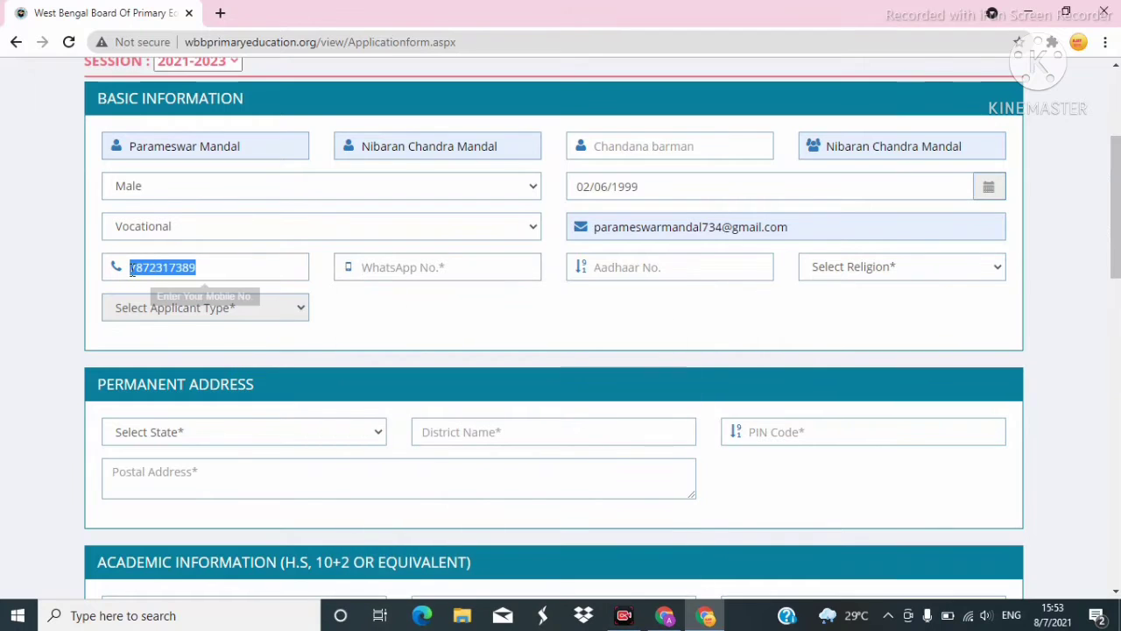
right_click(147, 267)
left_click(181, 325)
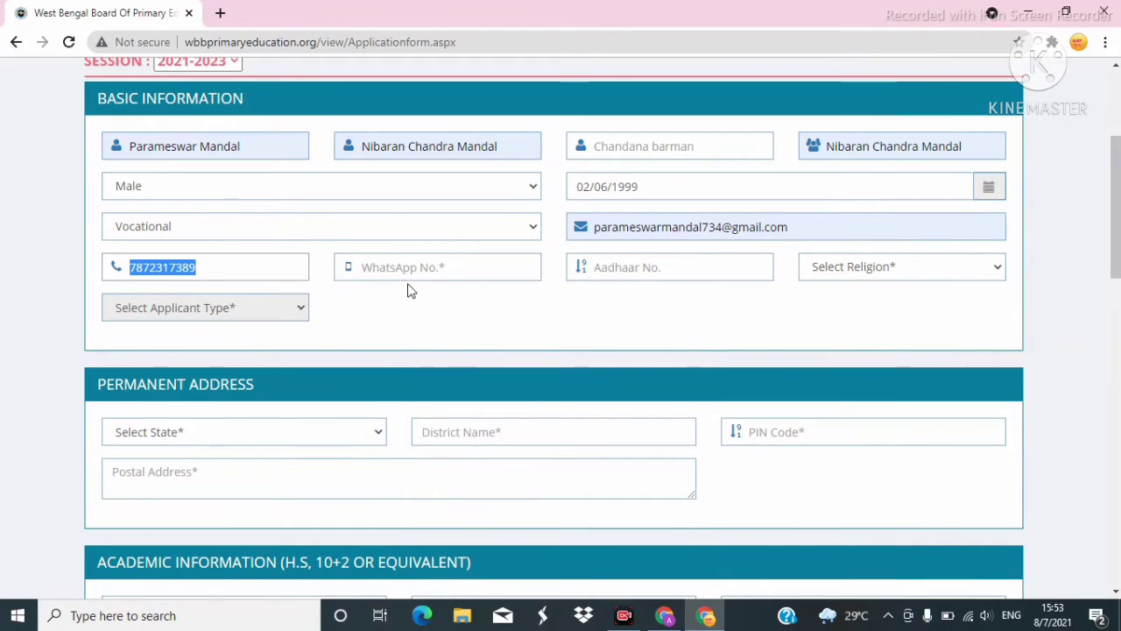
left_click(385, 266)
right_click(402, 277)
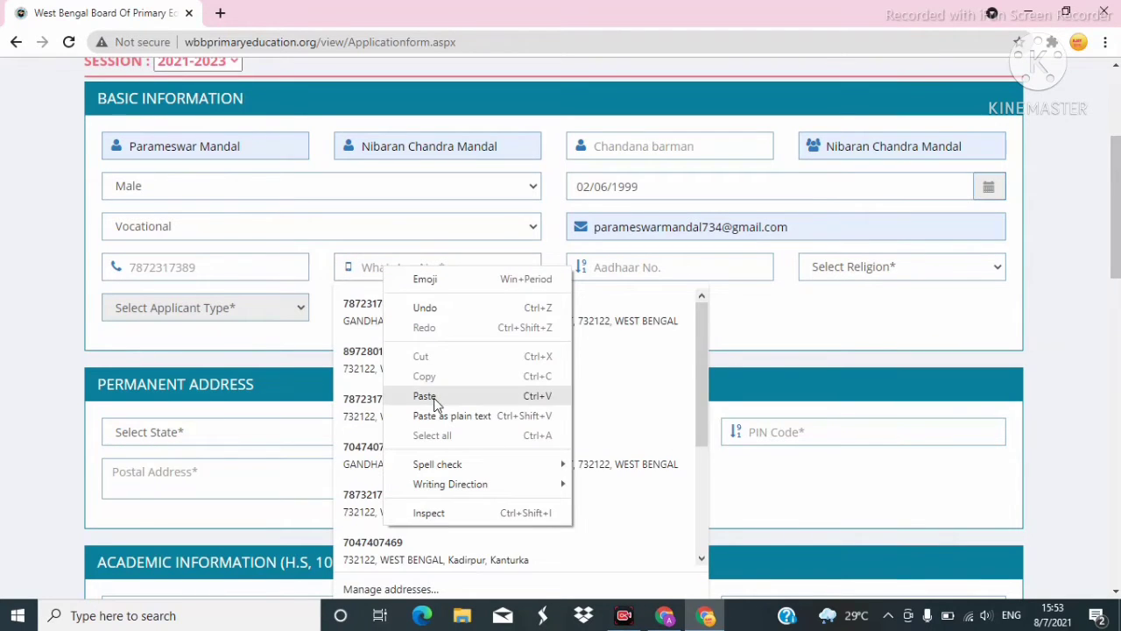
left_click(426, 395)
Fill the Aadhaar number from the saved suggestion and set religion to Hinduism.
left_click(648, 268)
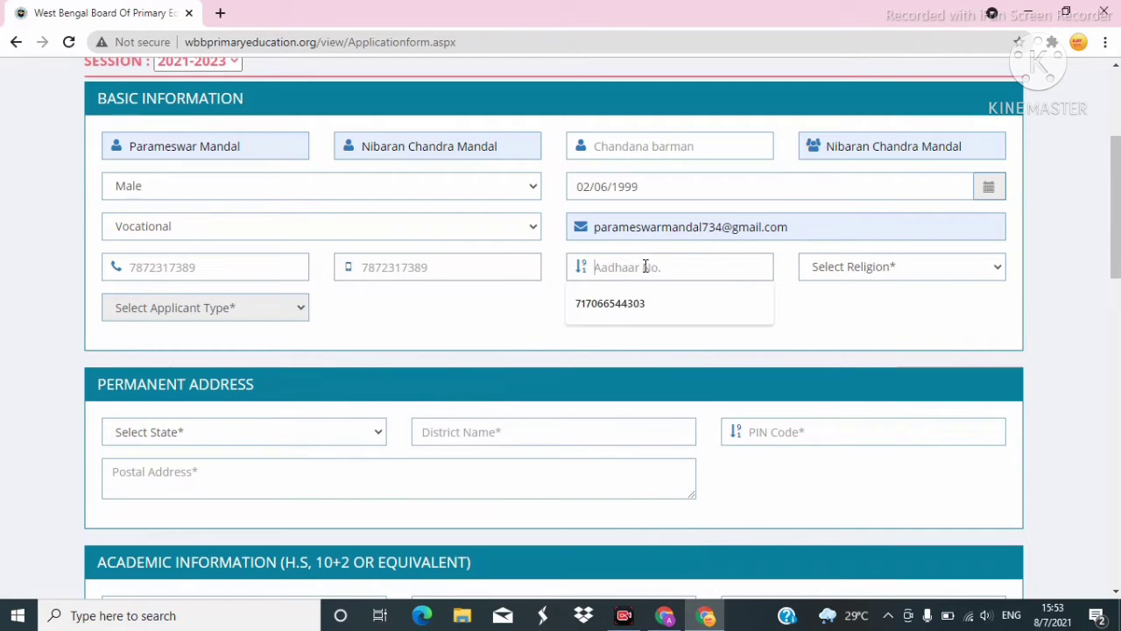
left_click(625, 315)
left_click(883, 267)
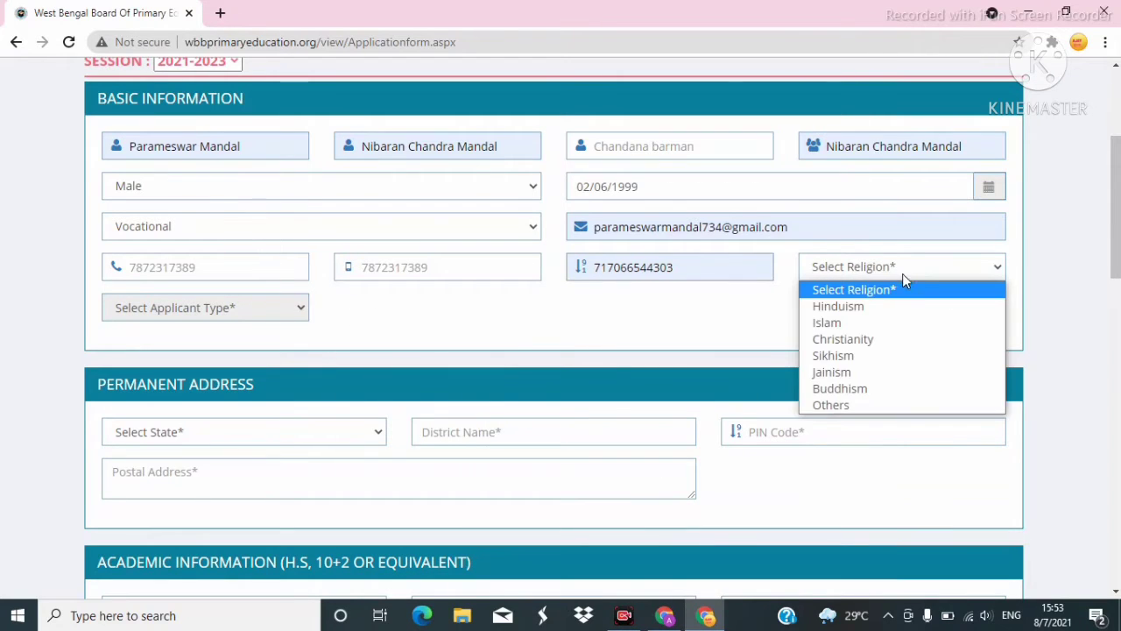
left_click(843, 308)
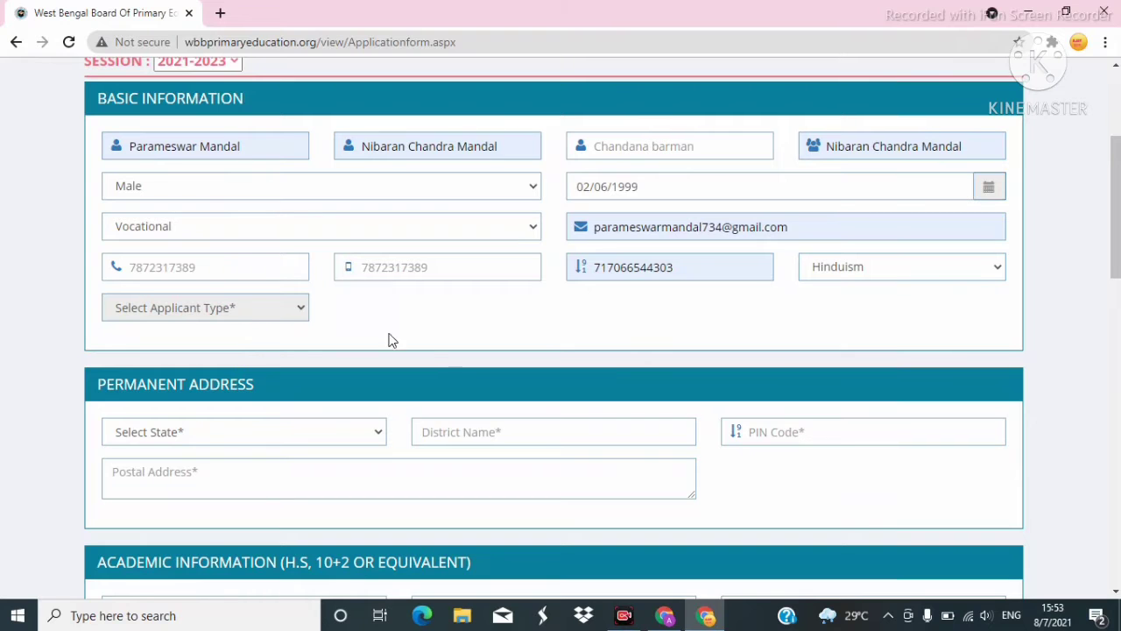
scroll(633, 340, "down", 3)
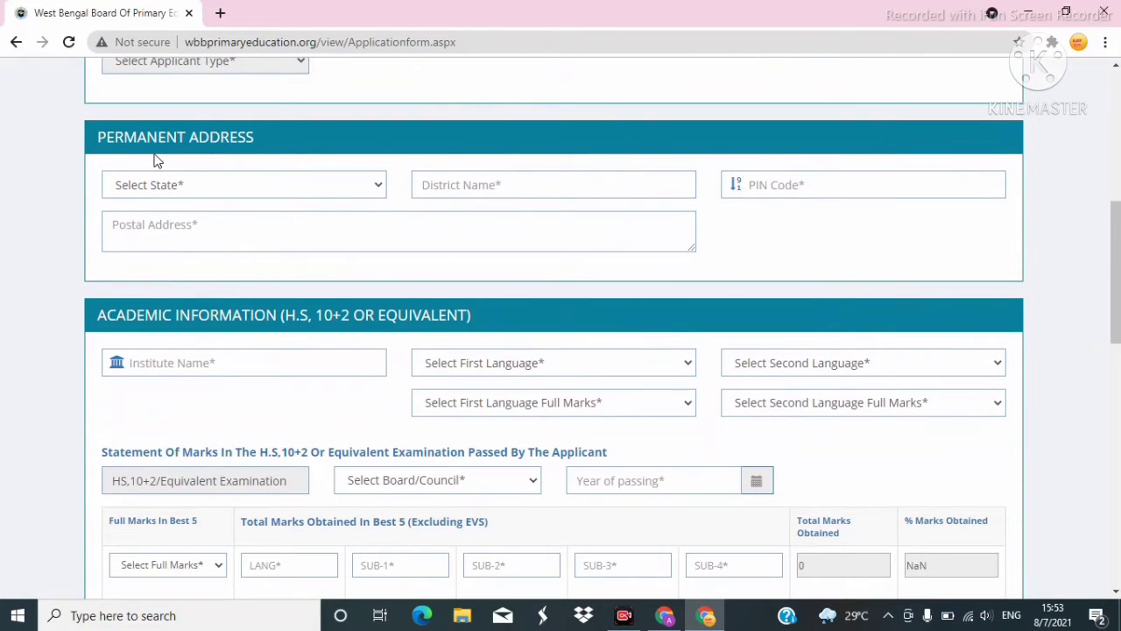
Set the permanent address to state West Bengal, district Malda, PIN code 732121.
left_click(274, 186)
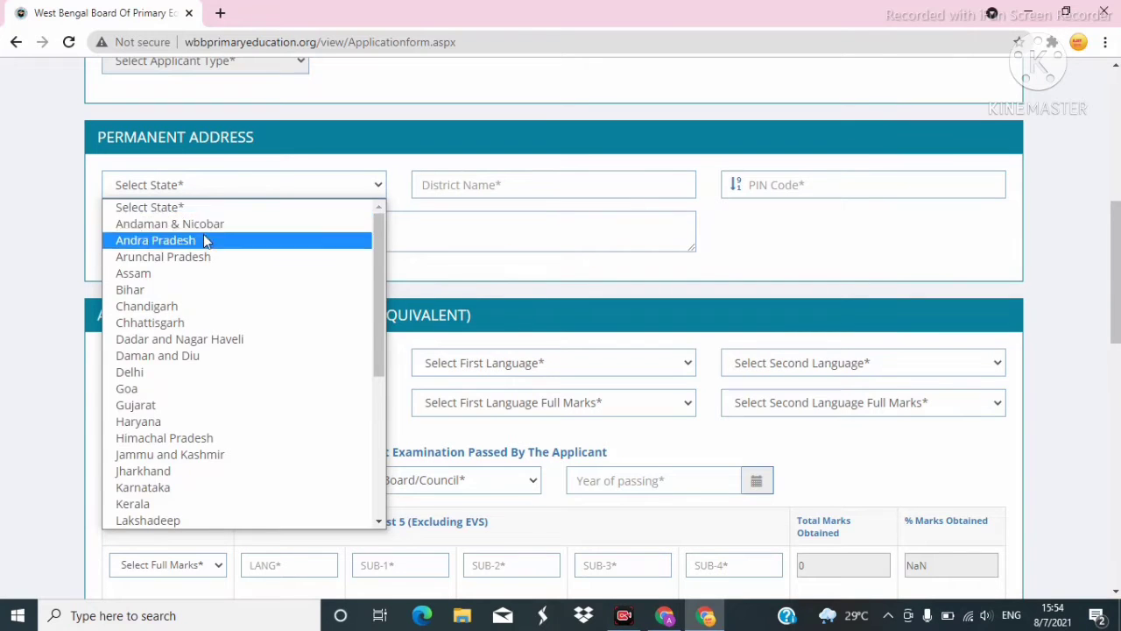
scroll(210, 246, "down", 5)
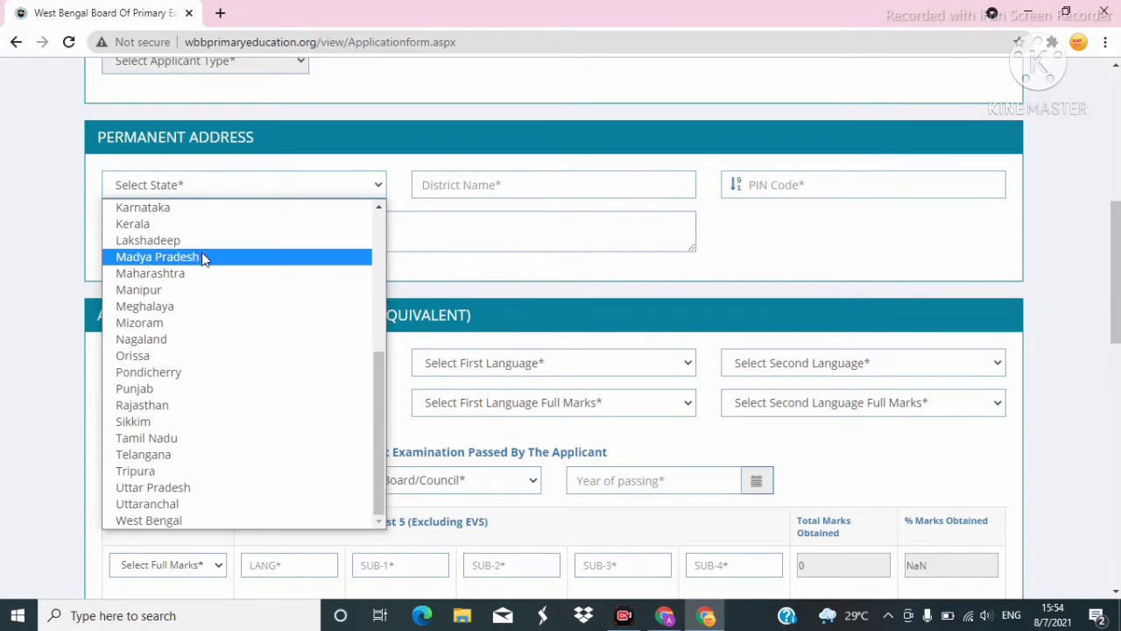
left_click(186, 521)
left_click(507, 185)
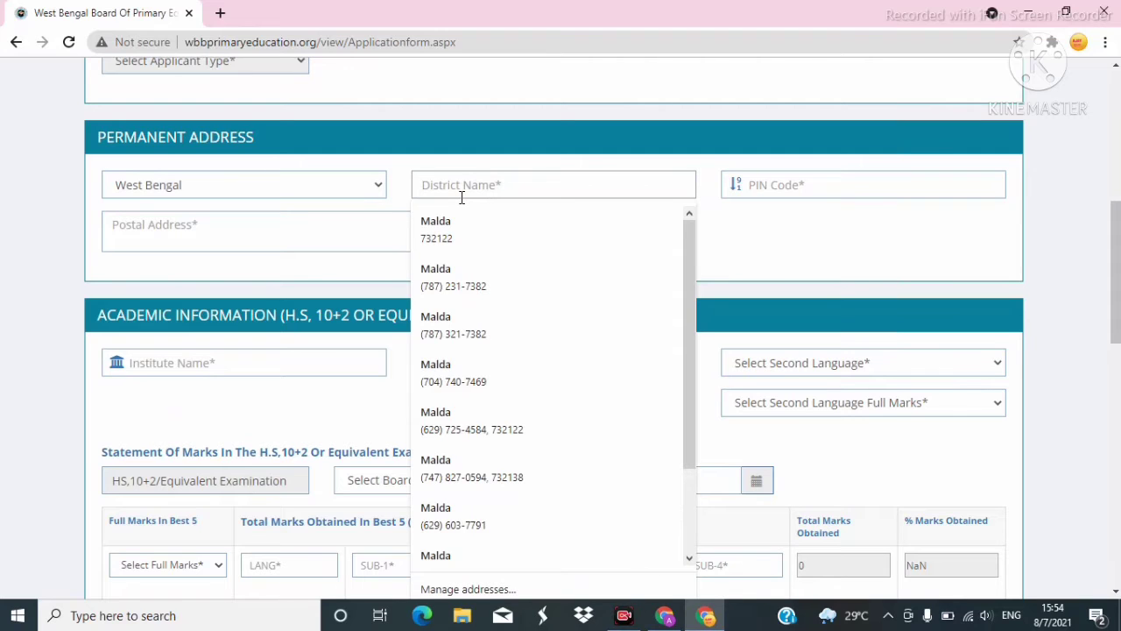
type("M")
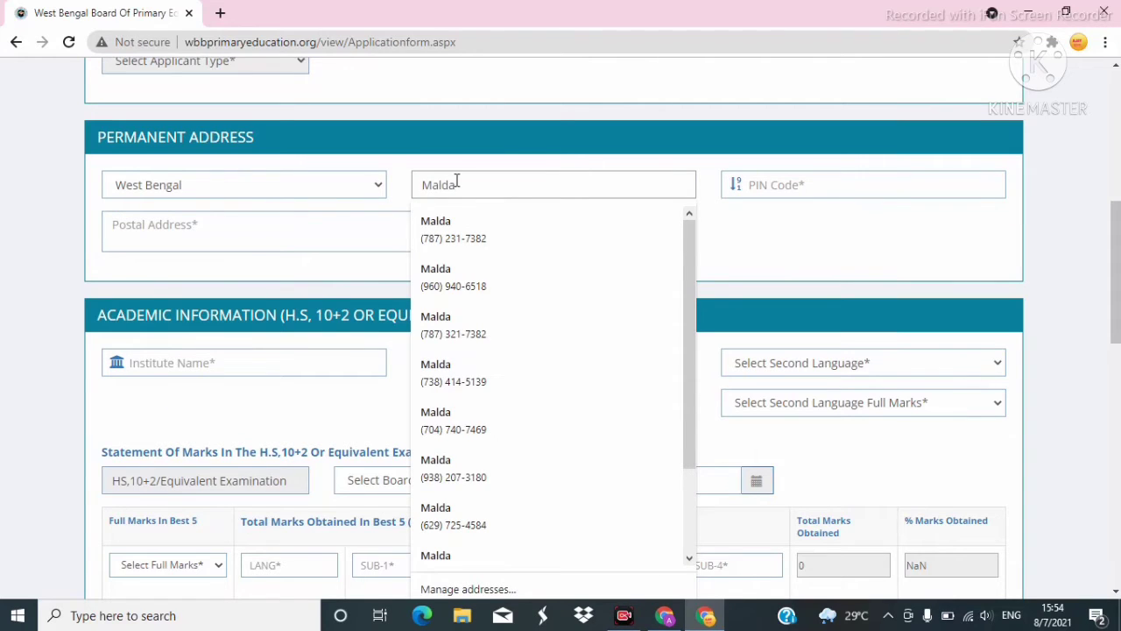
type("alda")
left_click(760, 184)
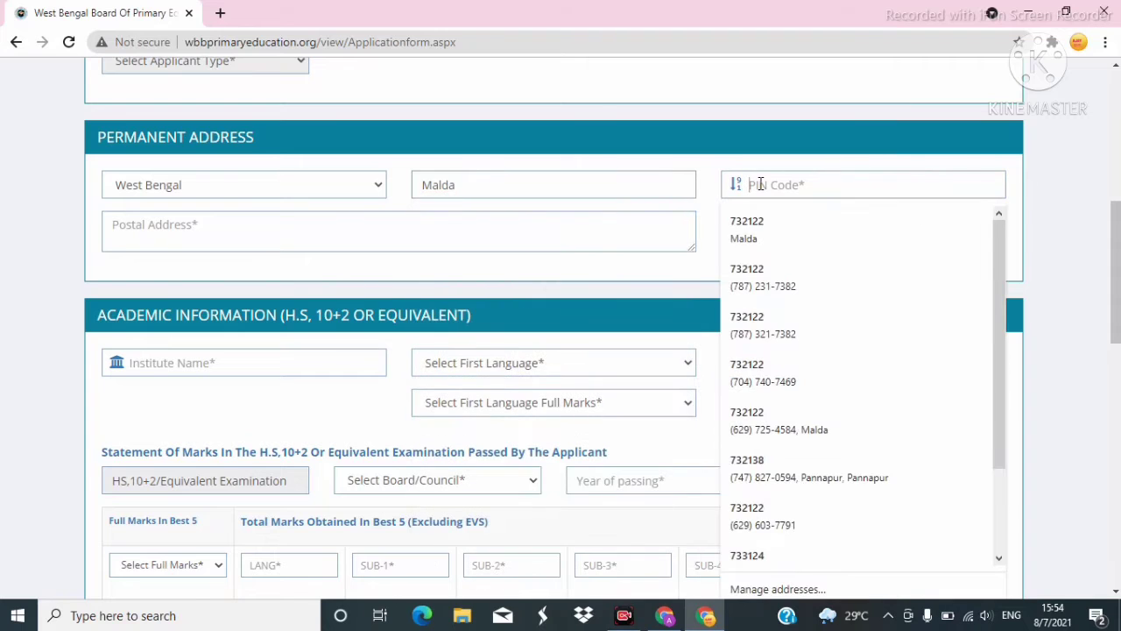
type("7321")
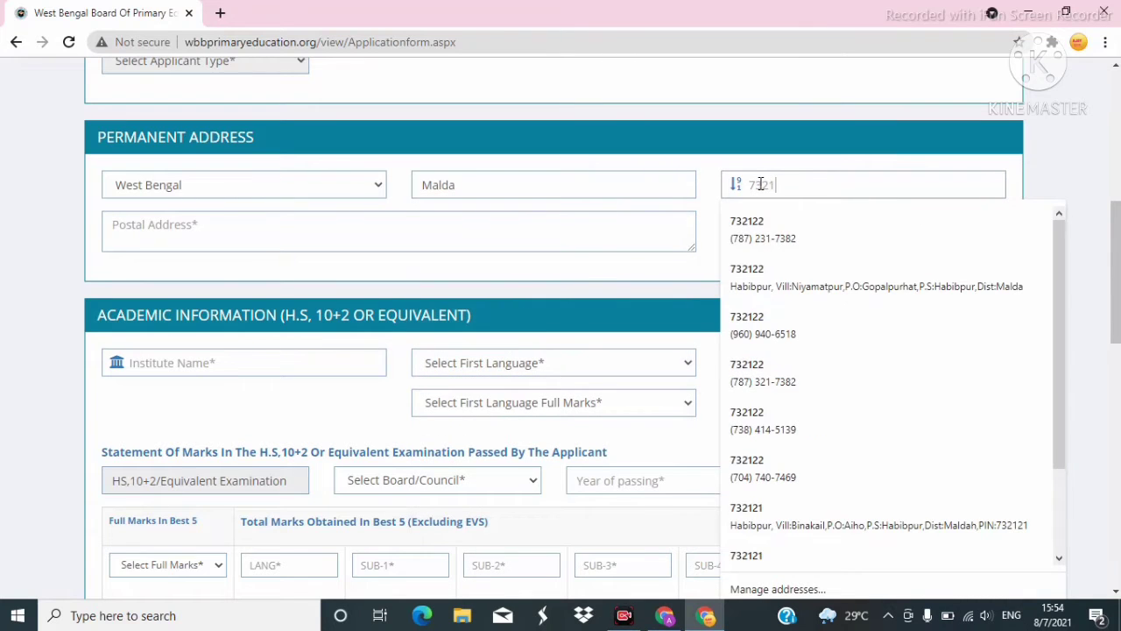
type("21")
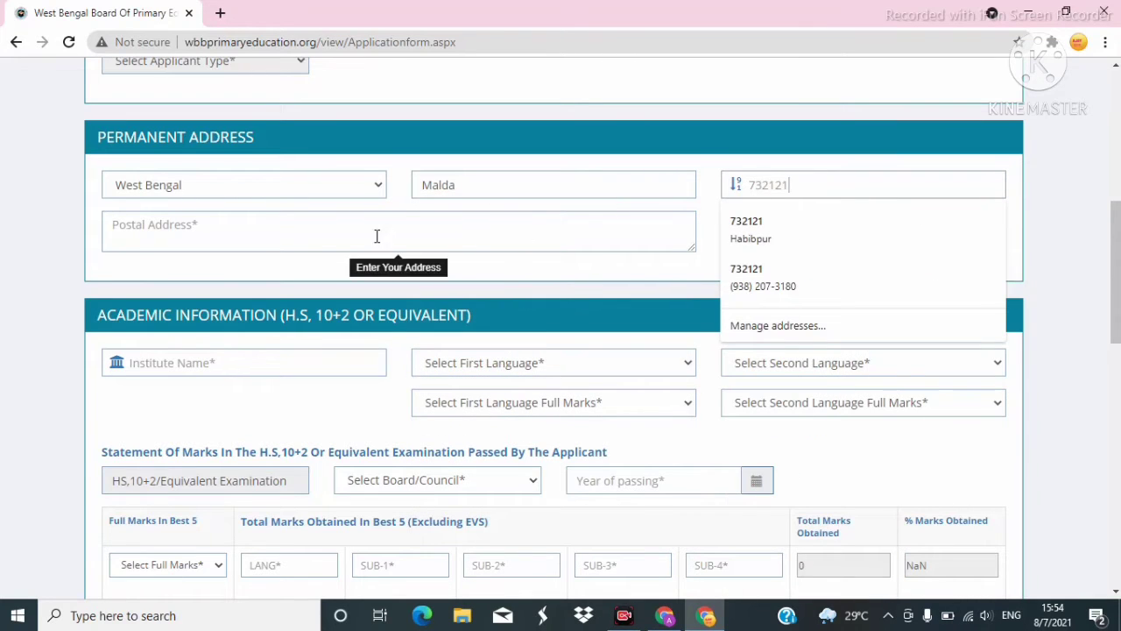
Fill the postal address from the first saved autofill entry.
left_click(308, 231)
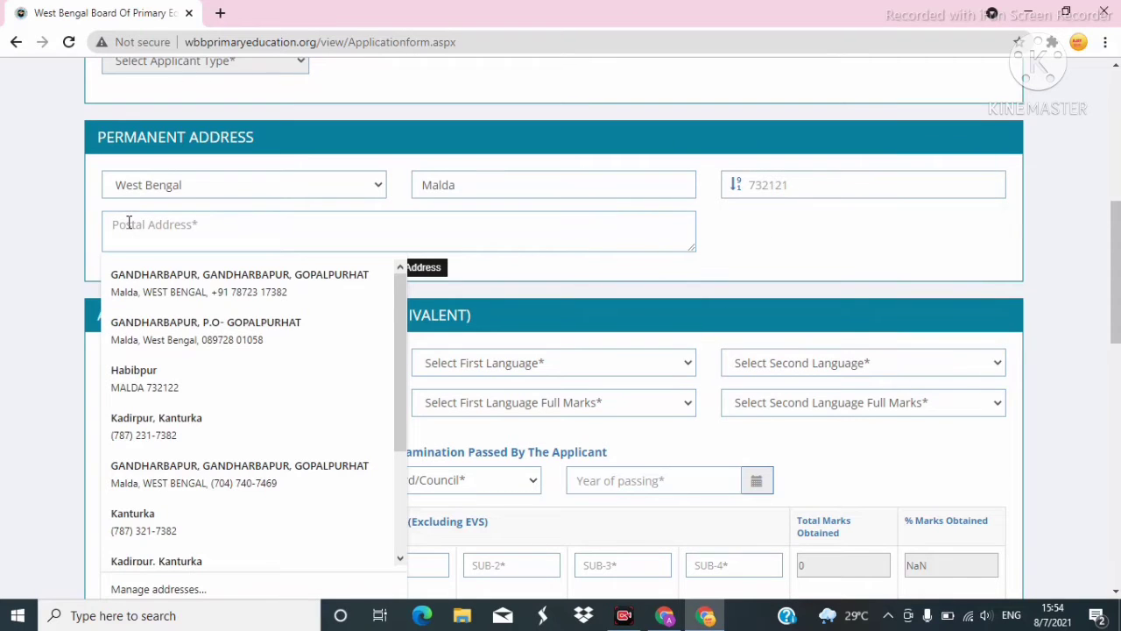
left_click(144, 273)
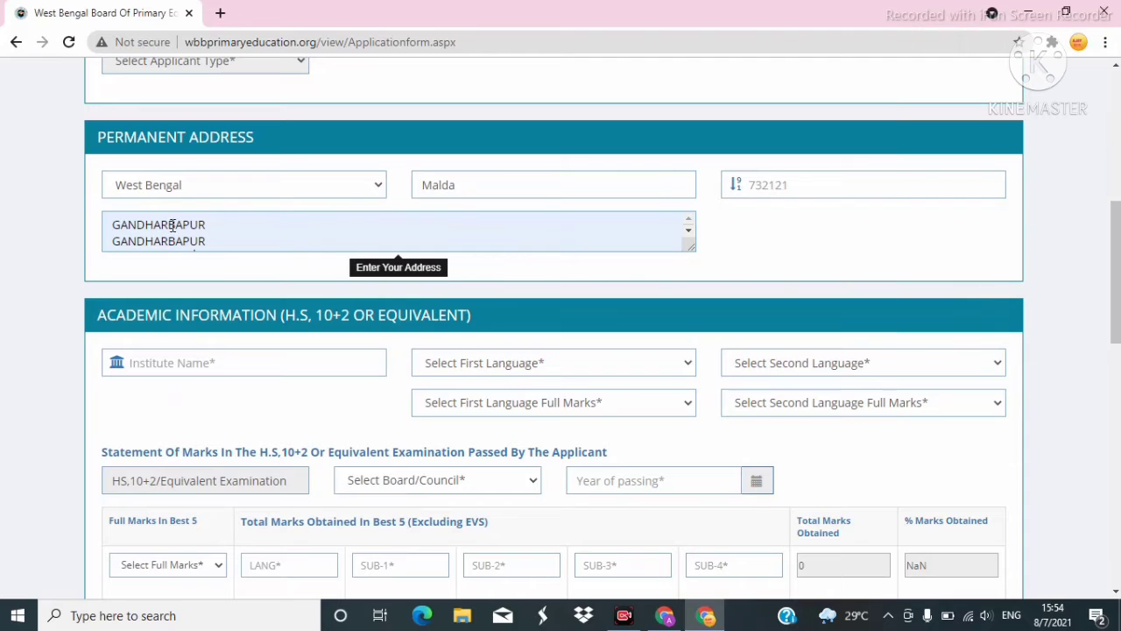
scroll(227, 248, "down", 2)
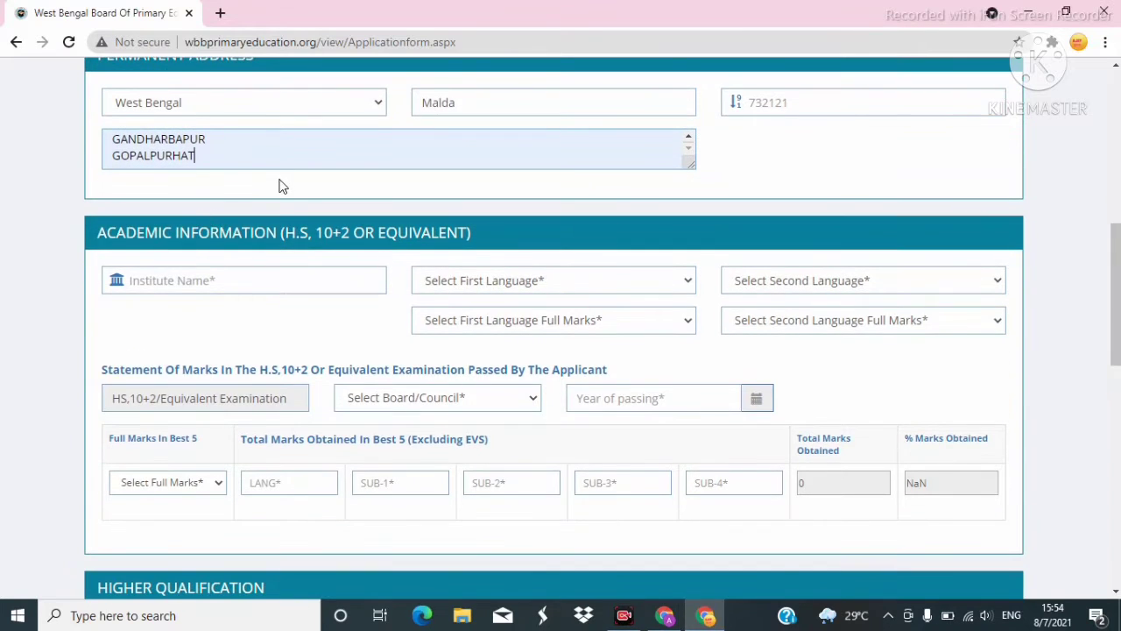
scroll(281, 186, "down", 2)
Enter Srirampur Anchal High School (H.S) as institute, with Bengali and English as languages.
left_click(275, 204)
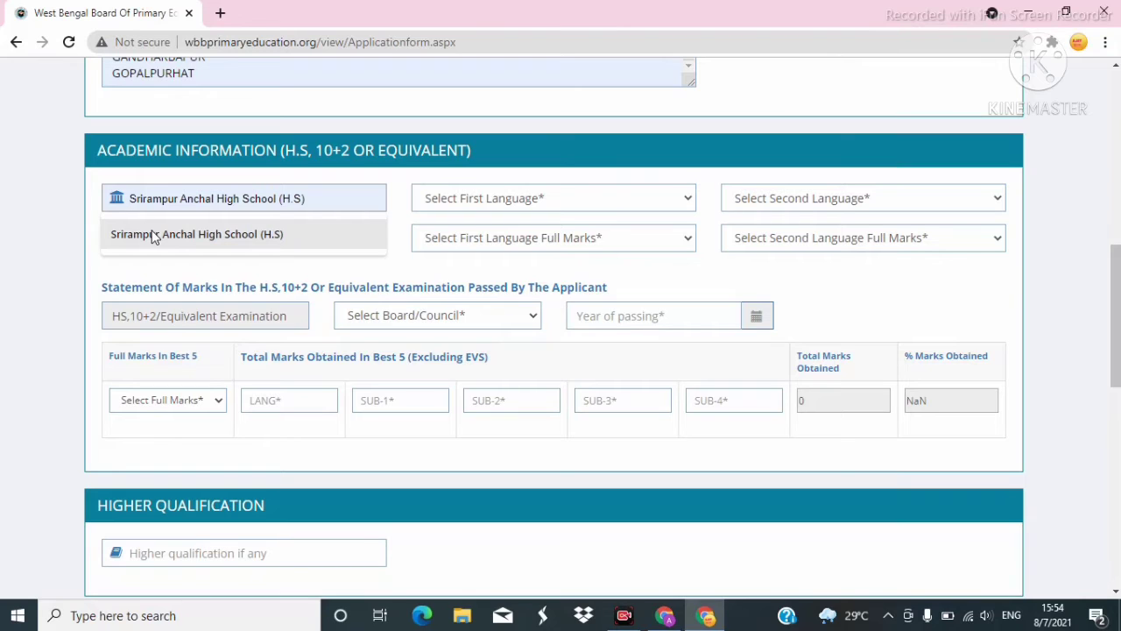
left_click(154, 235)
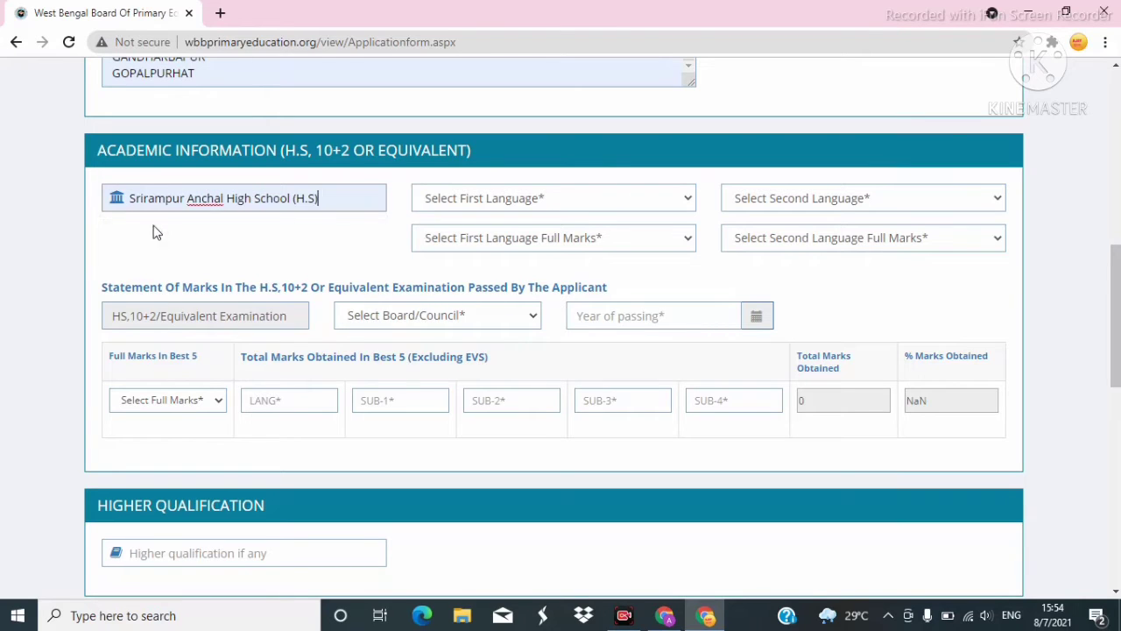
left_click(571, 200)
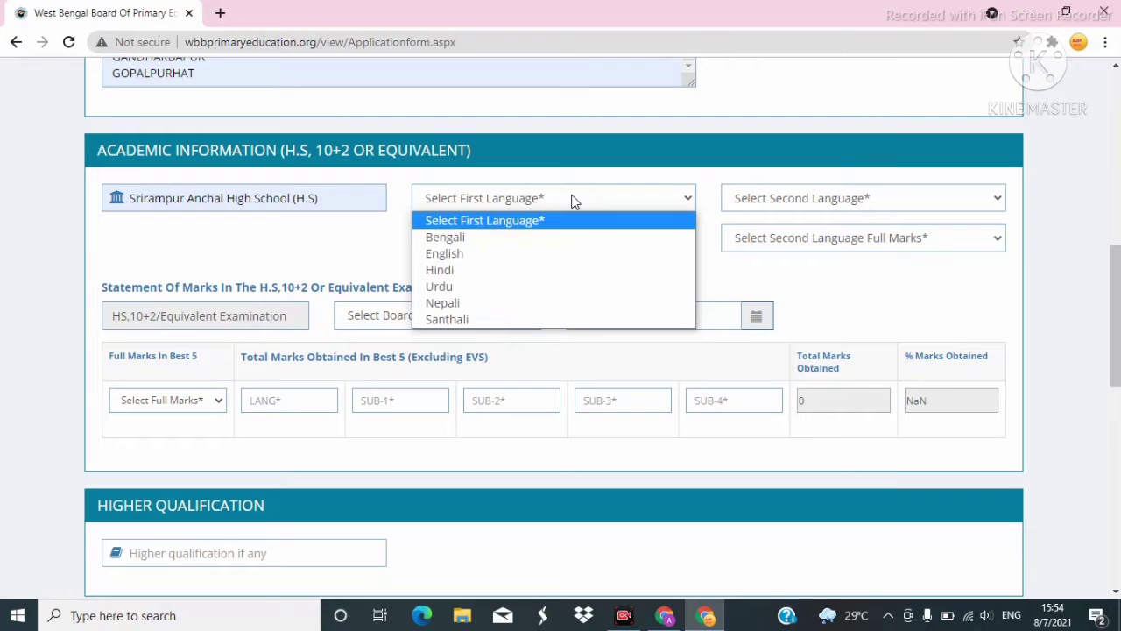
left_click(450, 235)
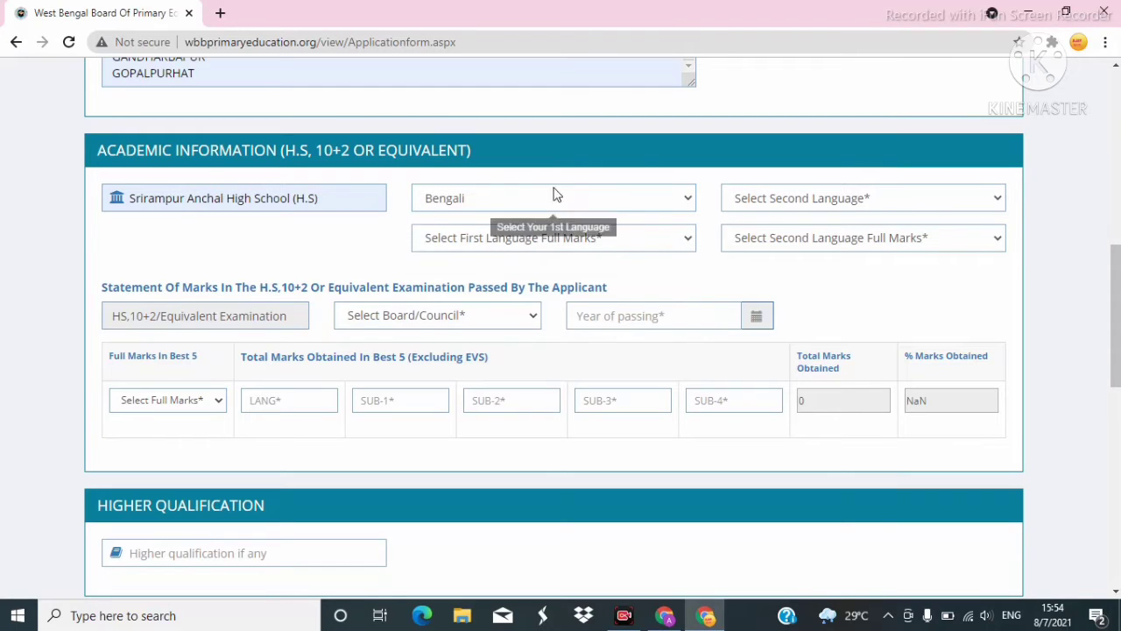
left_click(808, 194)
left_click(751, 236)
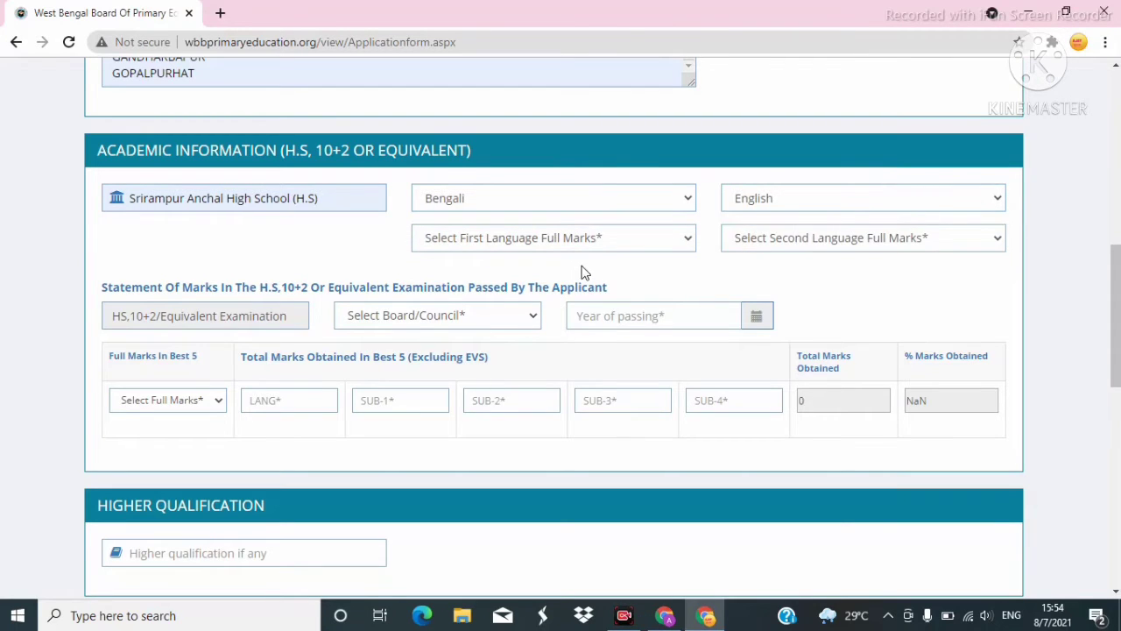
Set full marks to 100 for both the first and second languages.
left_click(553, 238)
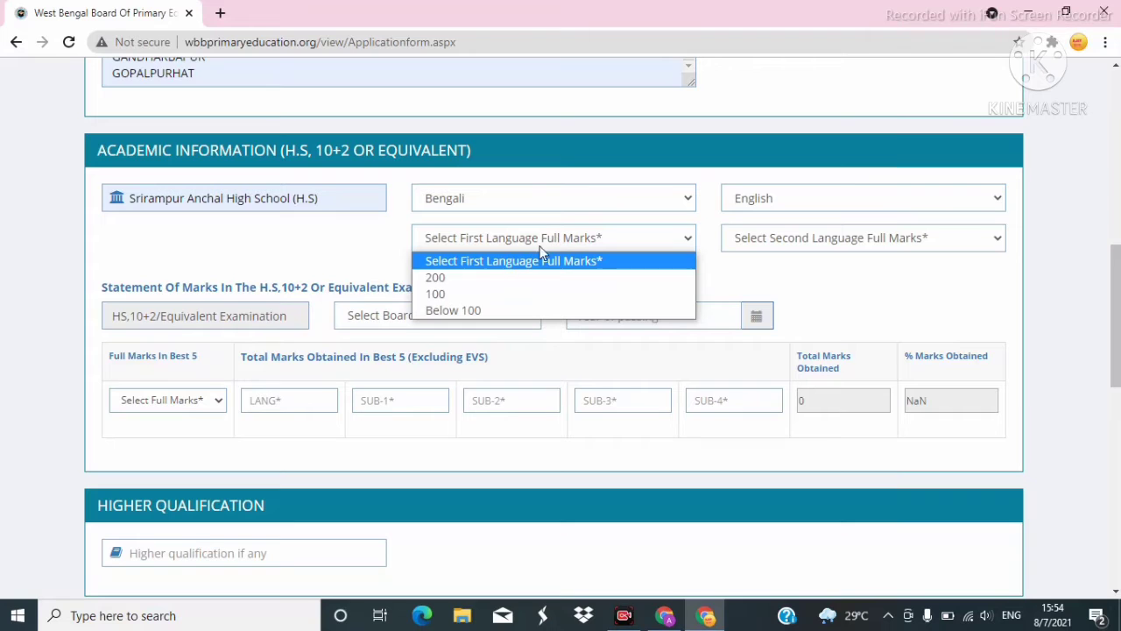
left_click(464, 296)
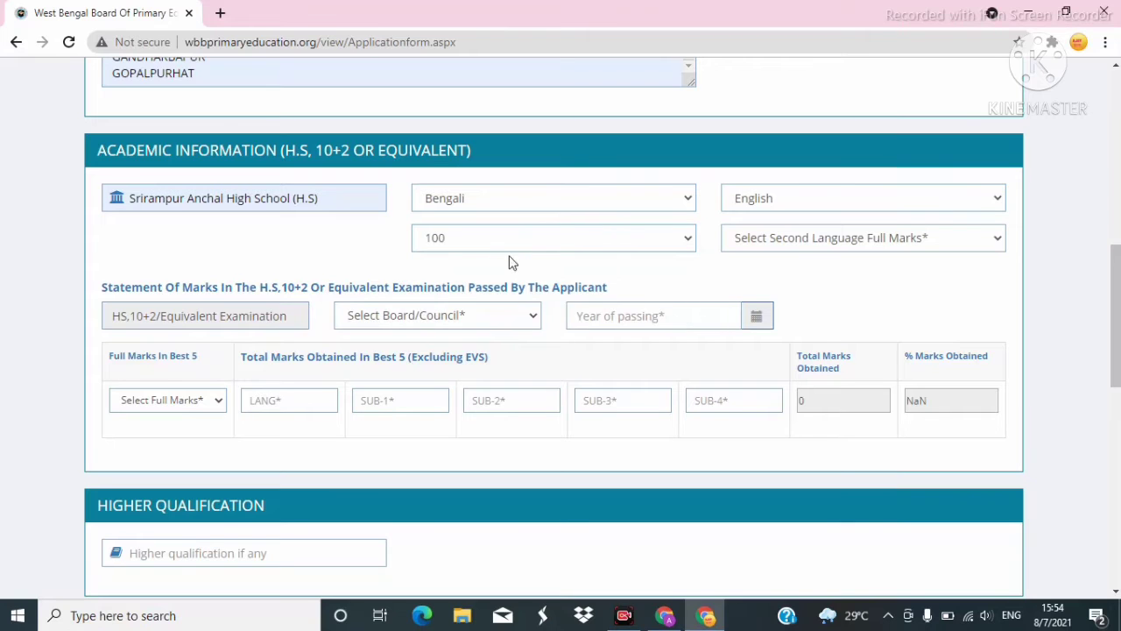
left_click(858, 243)
left_click(745, 293)
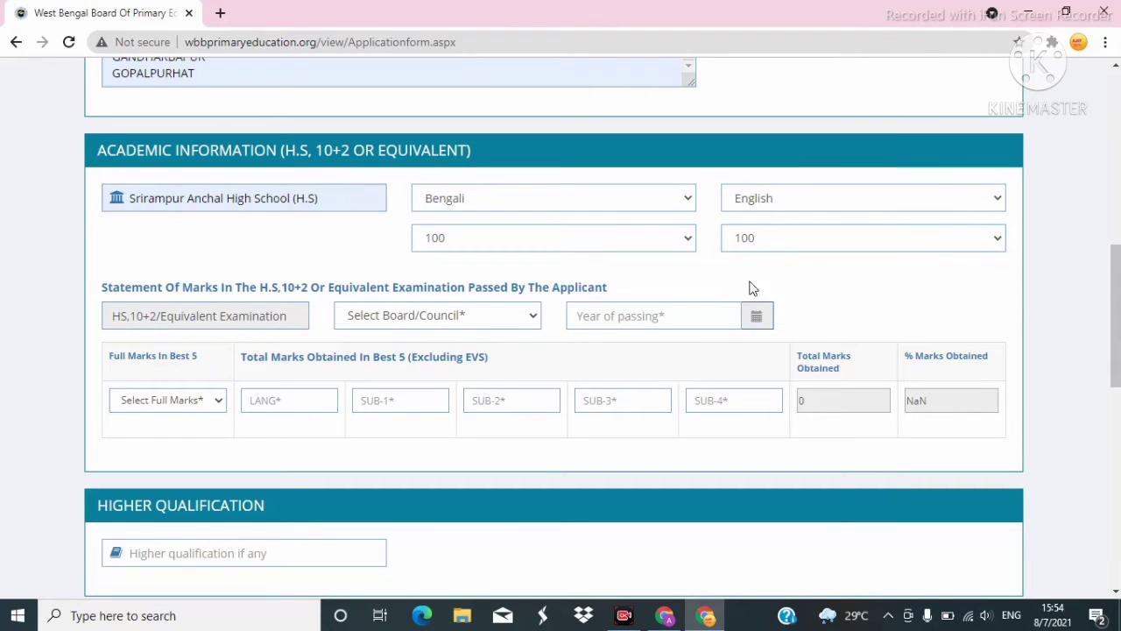
scroll(344, 239, "down", 1)
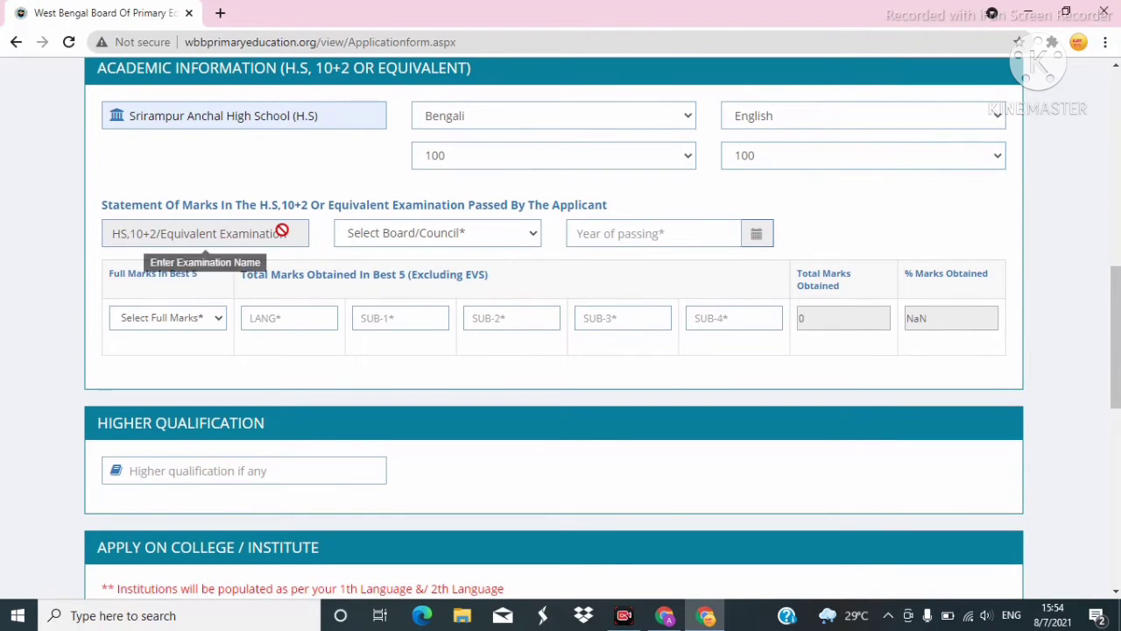
Choose West Bengal State Council of Vocational Education & Training (WBSCVET) as the board/council.
left_click(422, 237)
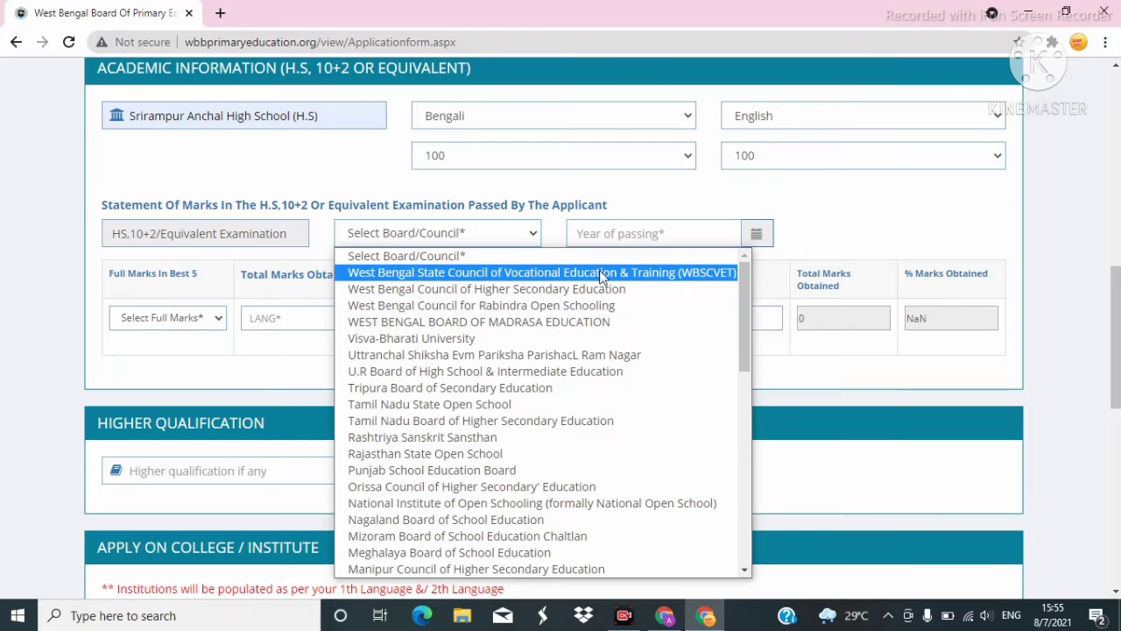
left_click(543, 273)
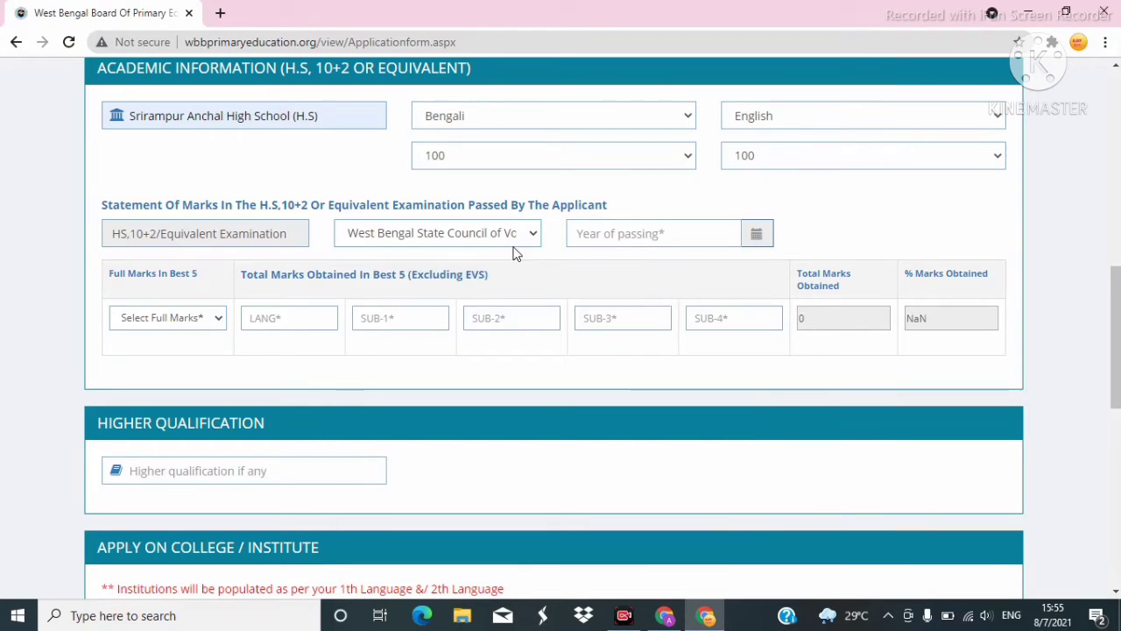
left_click(688, 233)
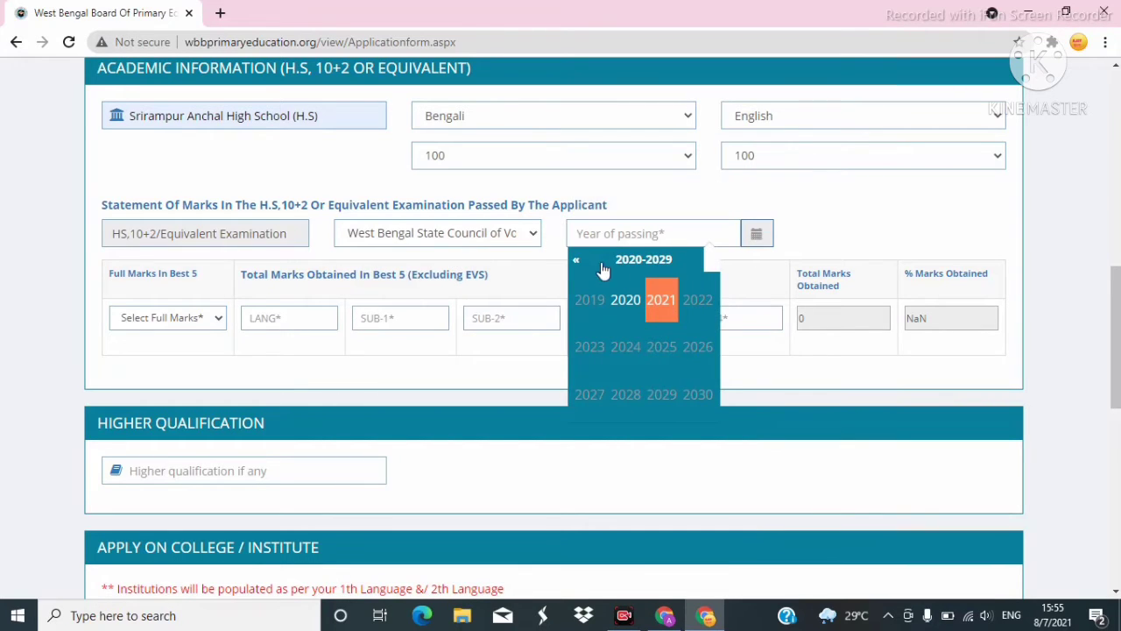
Set year of passing to 2019 and full marks in best five to 500.
left_click(578, 263)
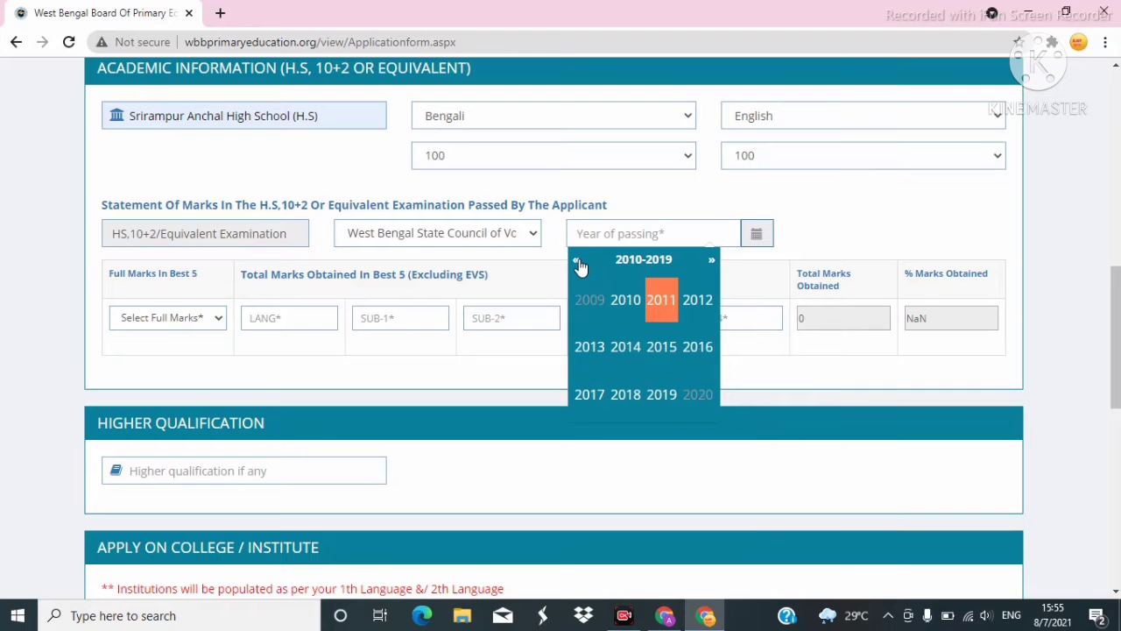
left_click(661, 394)
scroll(443, 360, "down", 1)
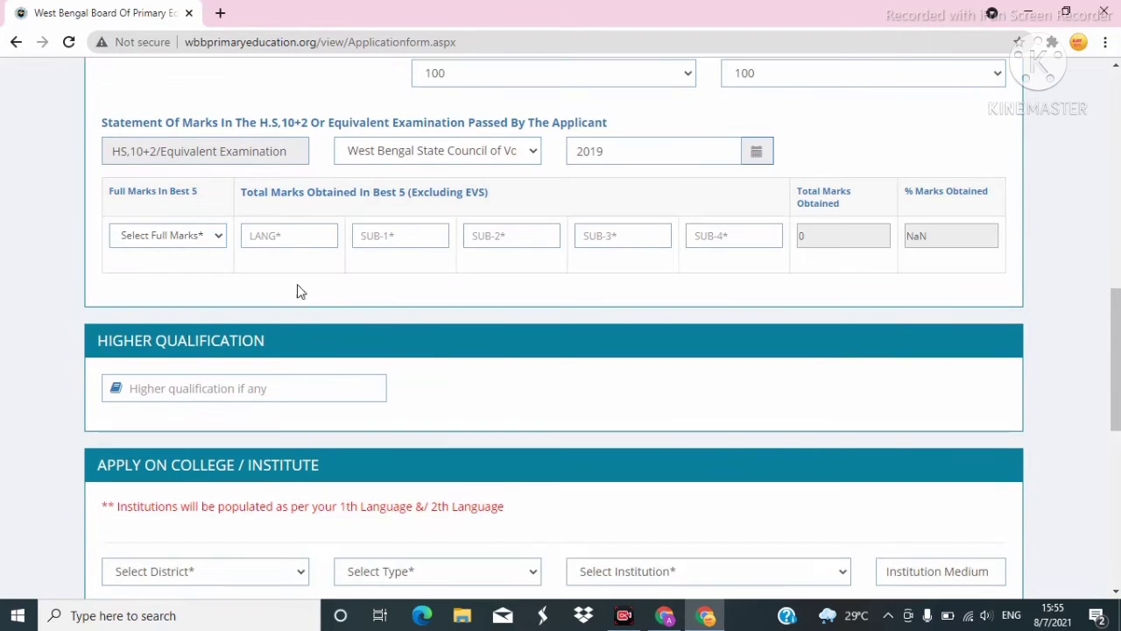
left_click(193, 235)
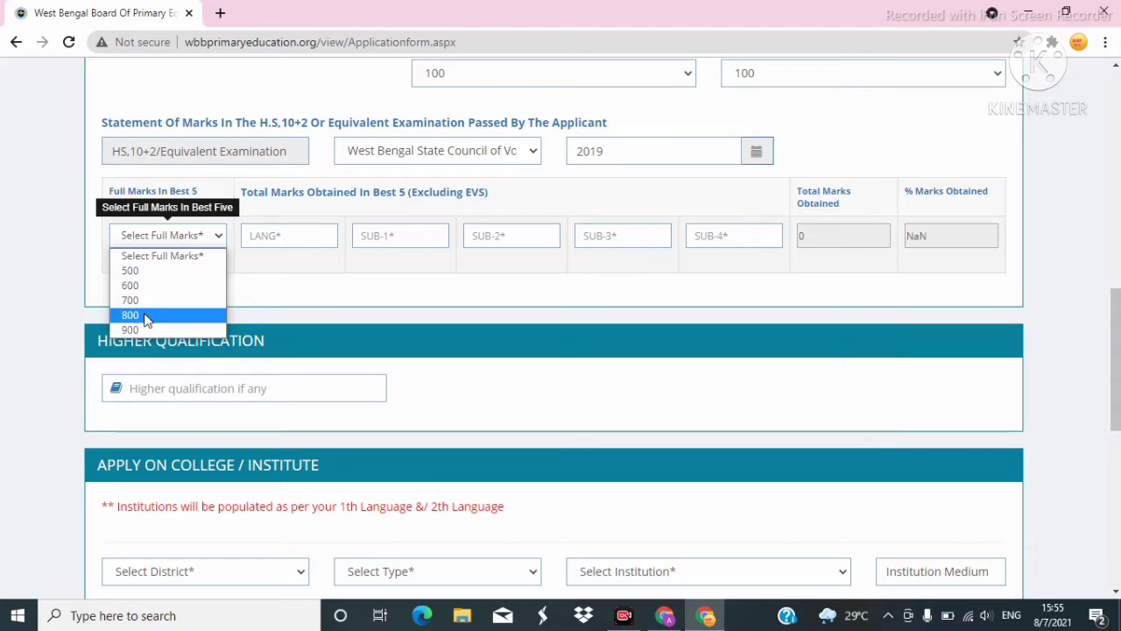
left_click(129, 271)
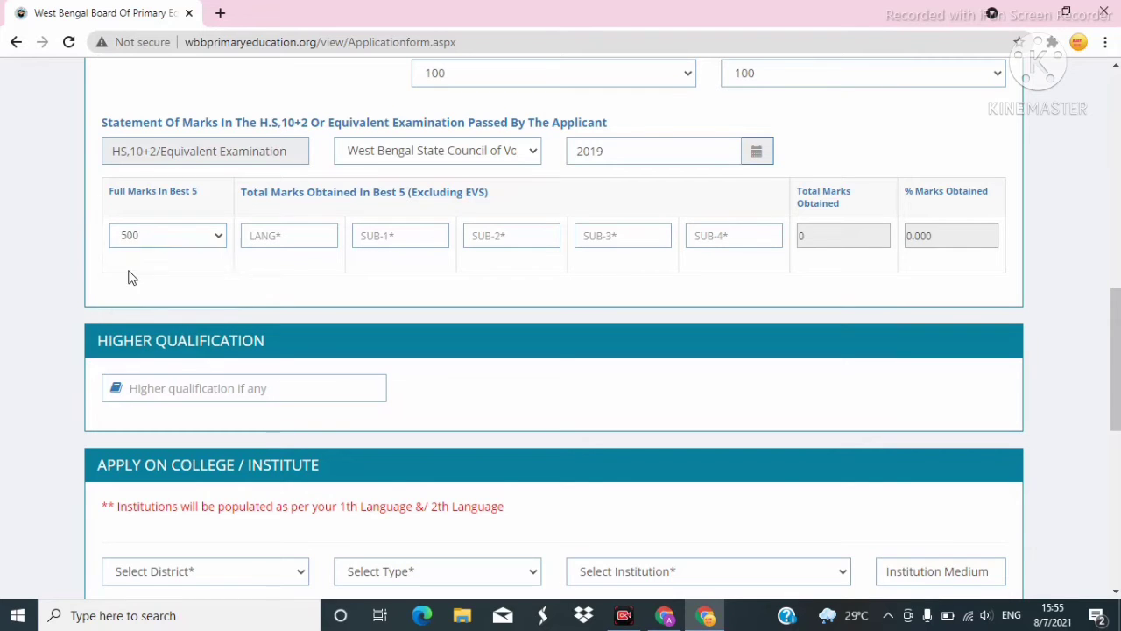
Enter best-five marks: LANG 89, SUB-1 95, SUB-2 95, SUB-3 93, SUB-4 91.
left_click(278, 242)
left_click(268, 272)
left_click(400, 230)
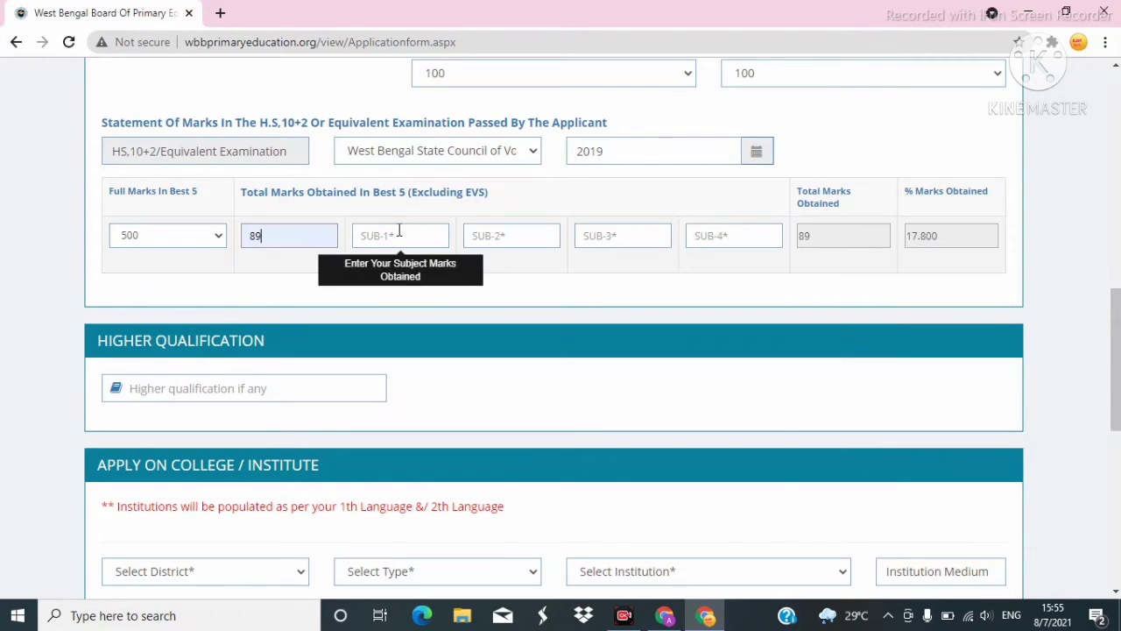
left_click(438, 268)
left_click(508, 234)
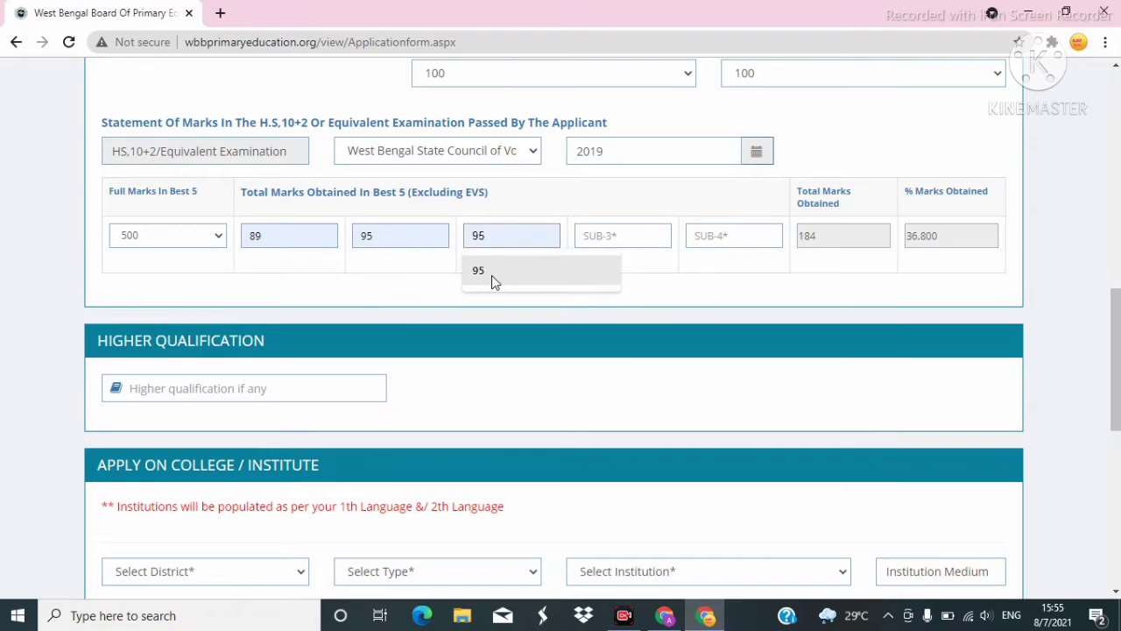
left_click(491, 273)
left_click(635, 232)
left_click(625, 268)
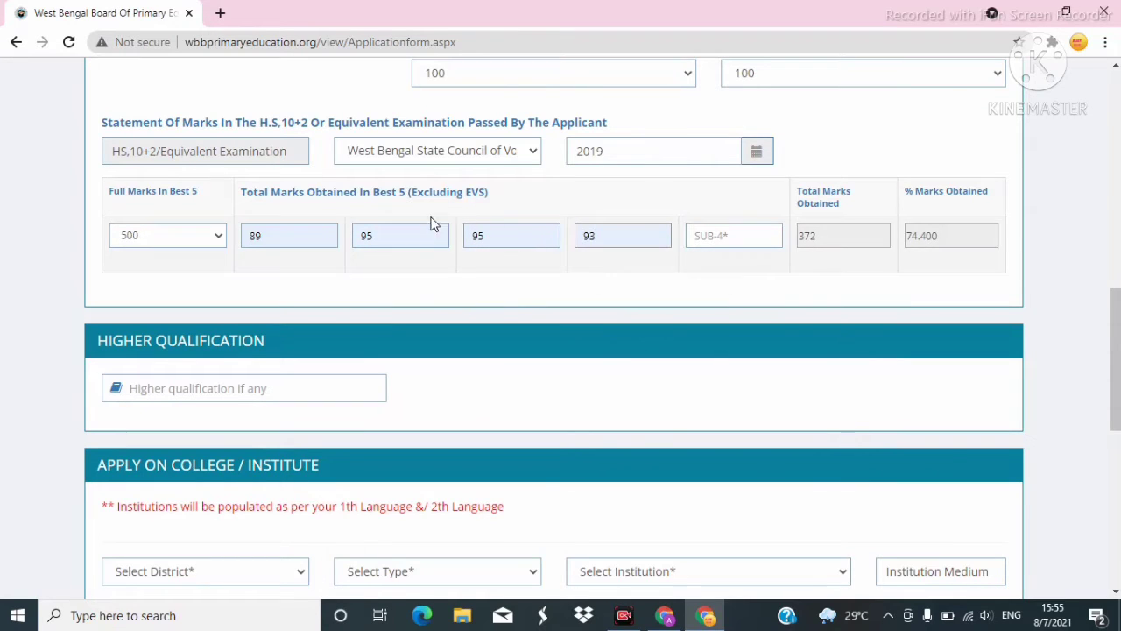
left_click(724, 238)
left_click(743, 267)
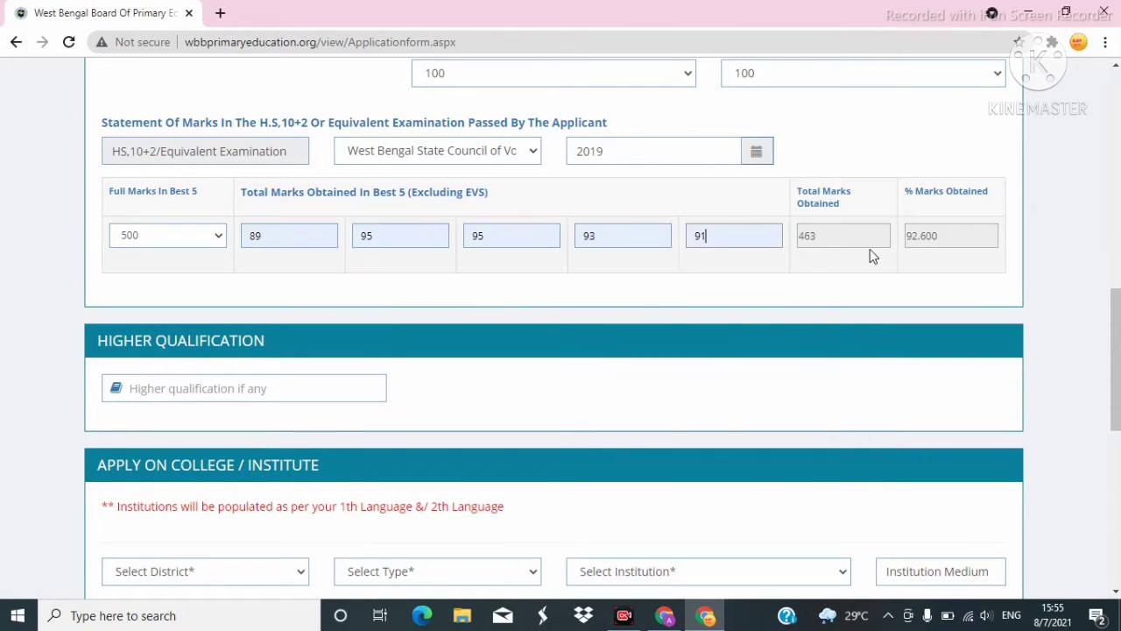
scroll(605, 288, "down", 1)
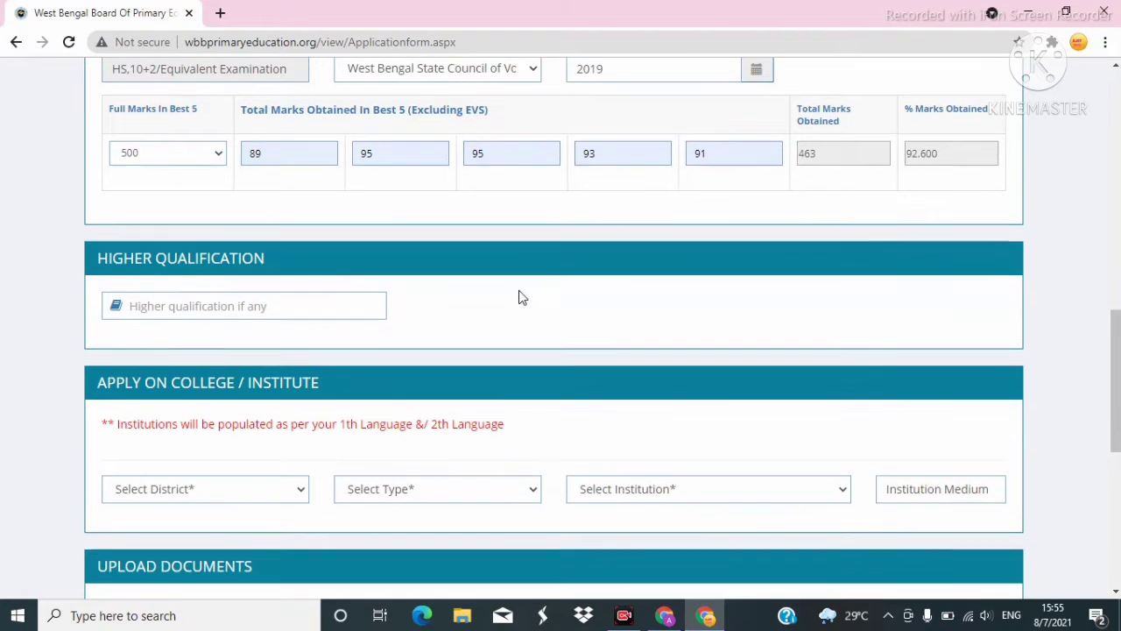
scroll(419, 222, "down", 1)
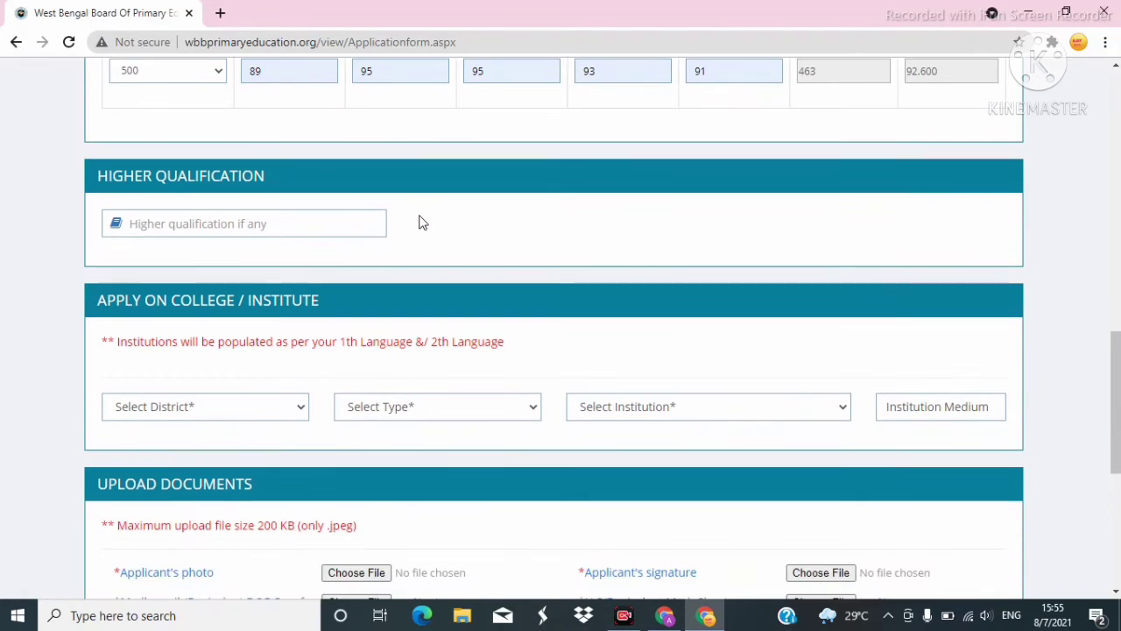
left_click(185, 222)
scroll(496, 179, "down", 2)
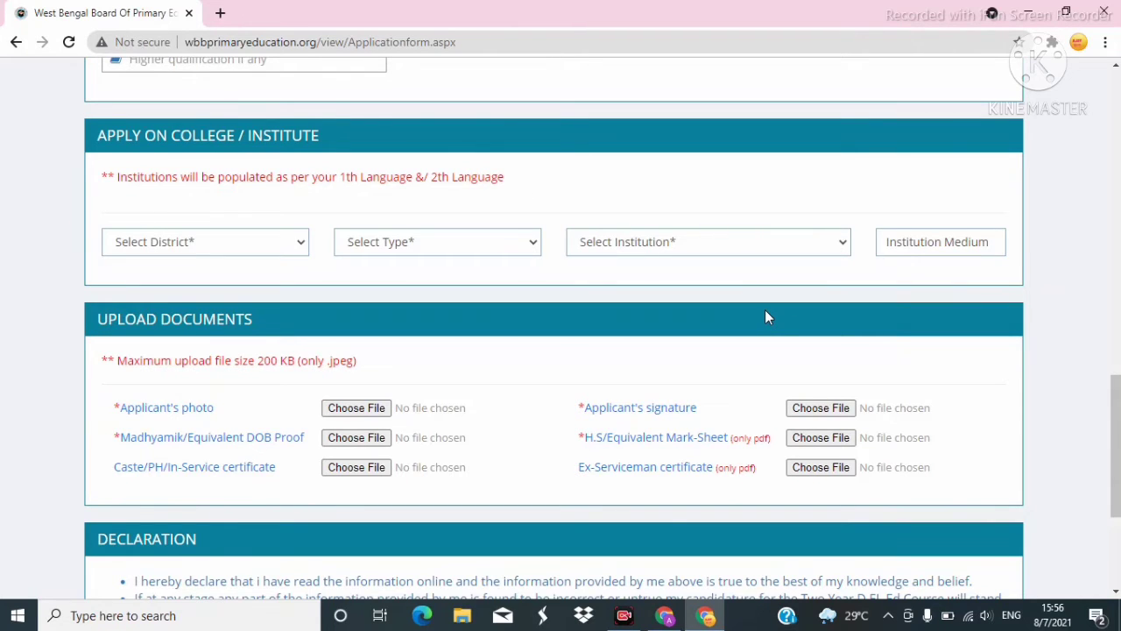
Choose Malda as the college district and browse the Government and Private/Self Finance institutes.
left_click(274, 252)
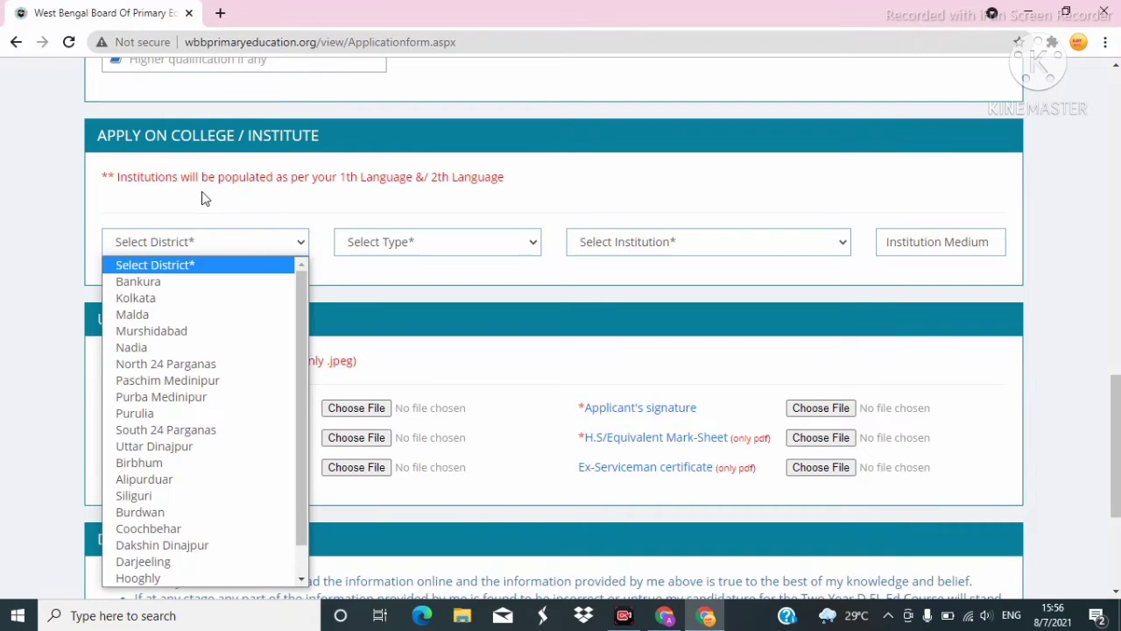
left_click(127, 315)
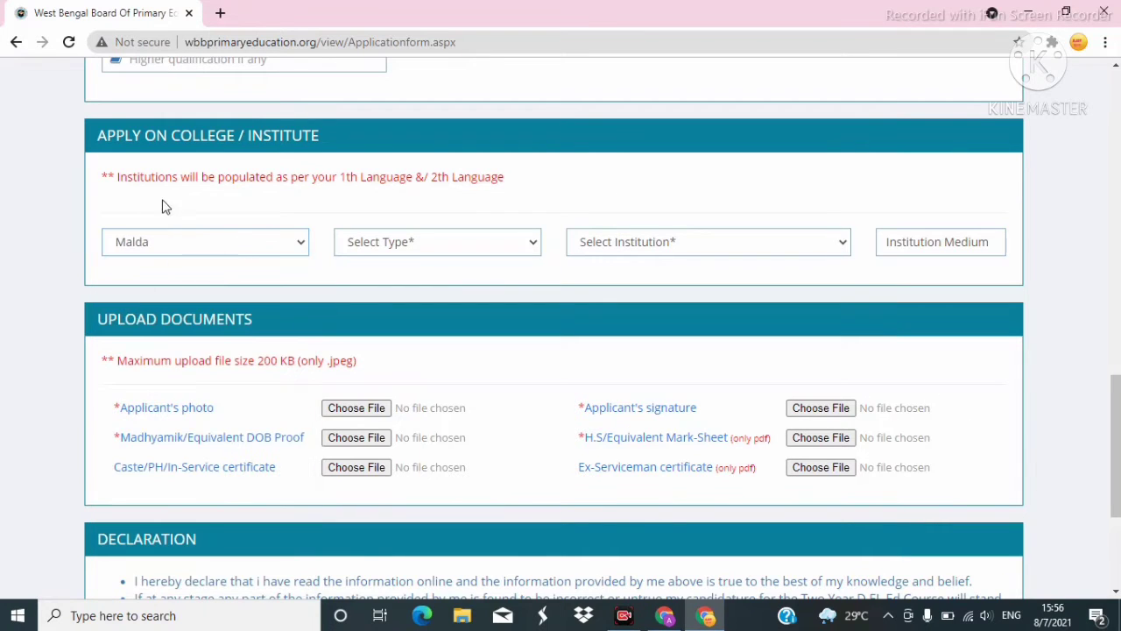
left_click(484, 245)
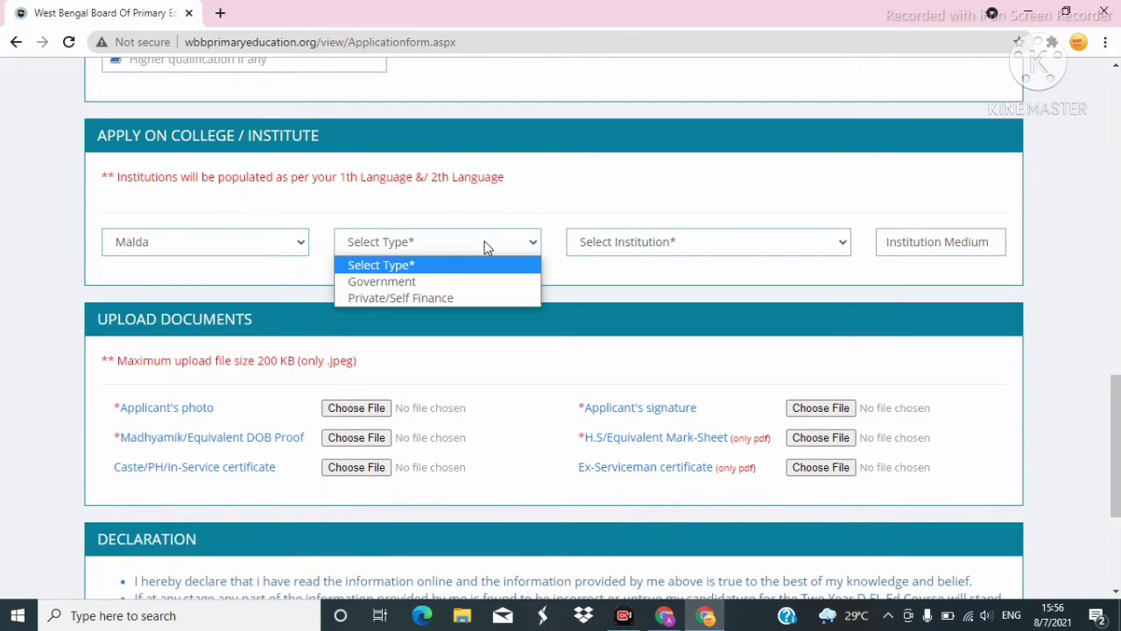
left_click(391, 282)
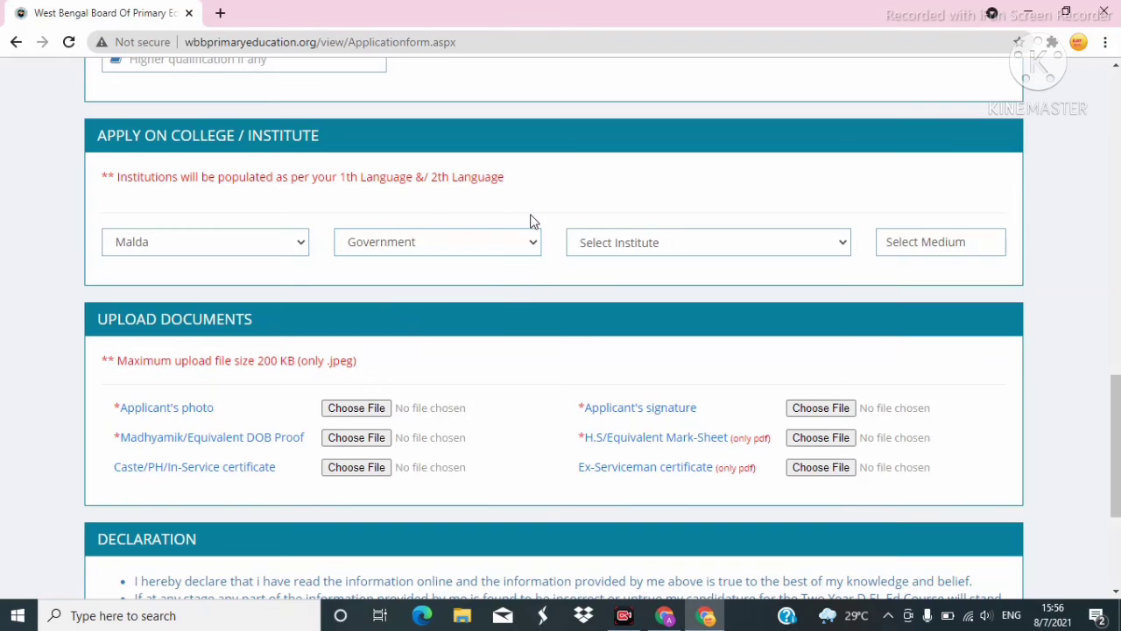
left_click(797, 242)
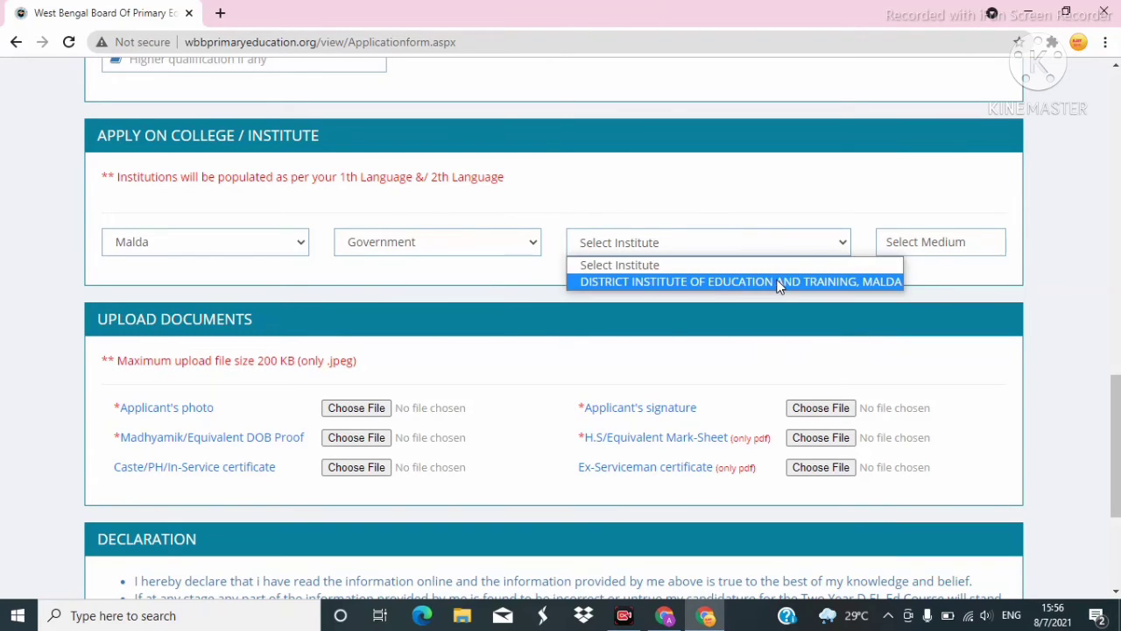
left_click(586, 266)
left_click(518, 242)
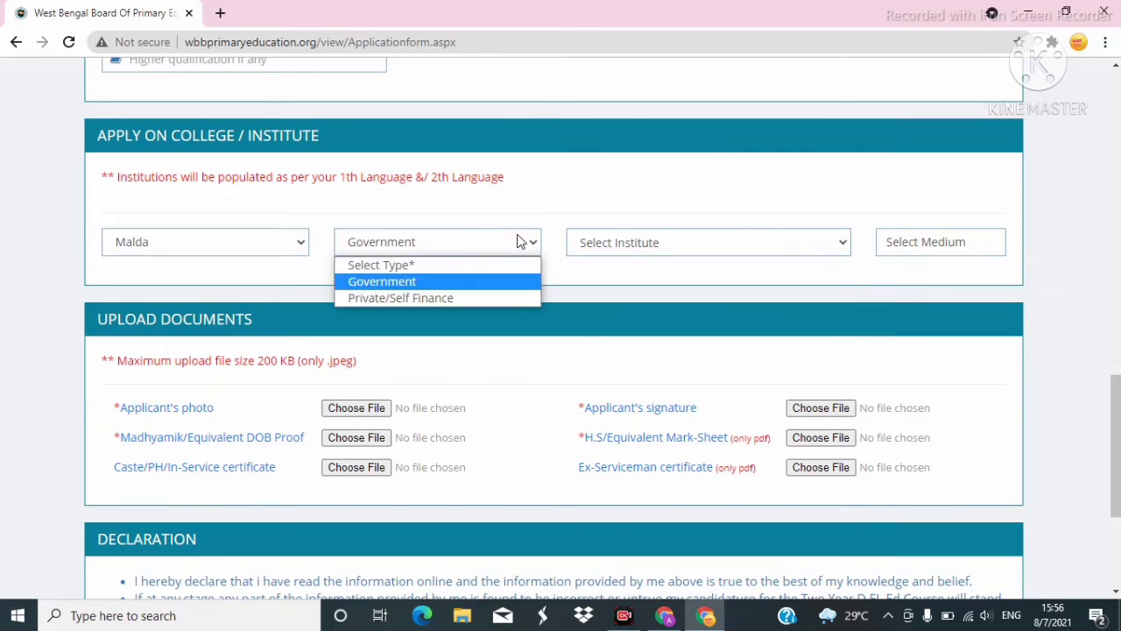
left_click(449, 295)
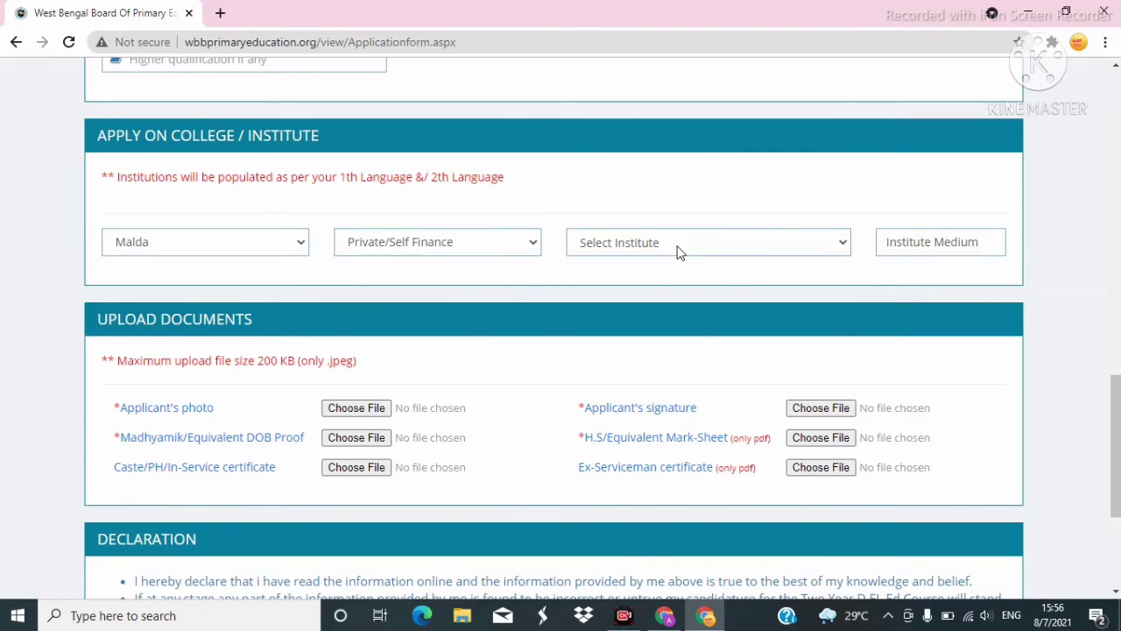
left_click(680, 252)
scroll(687, 320, "down", 3)
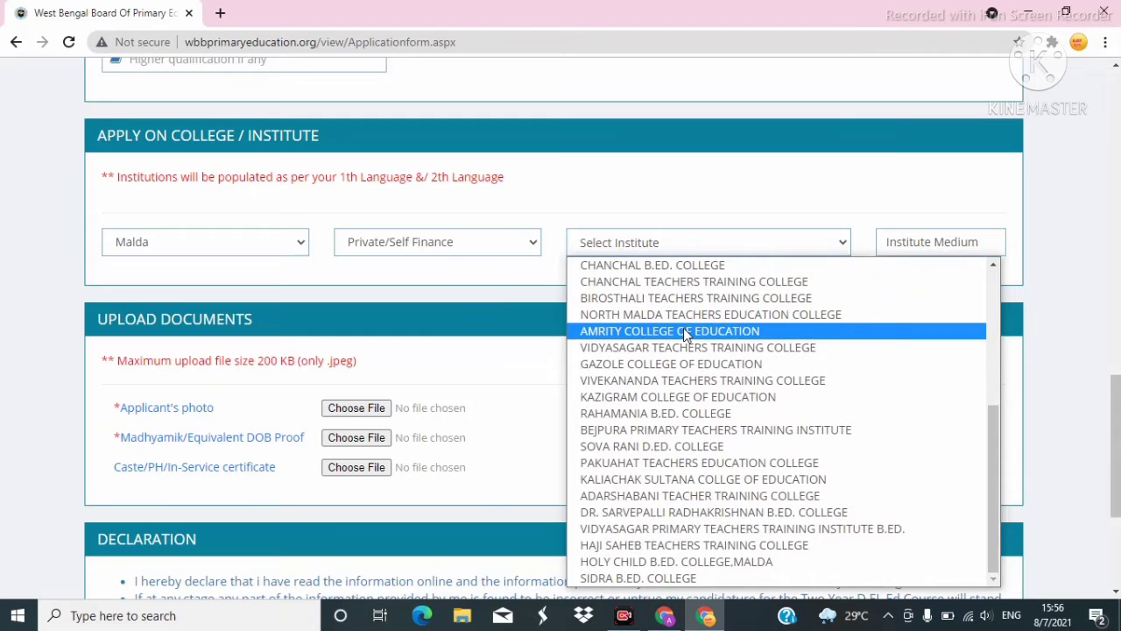
scroll(683, 328, "up", 3)
scroll(685, 331, "down", 3)
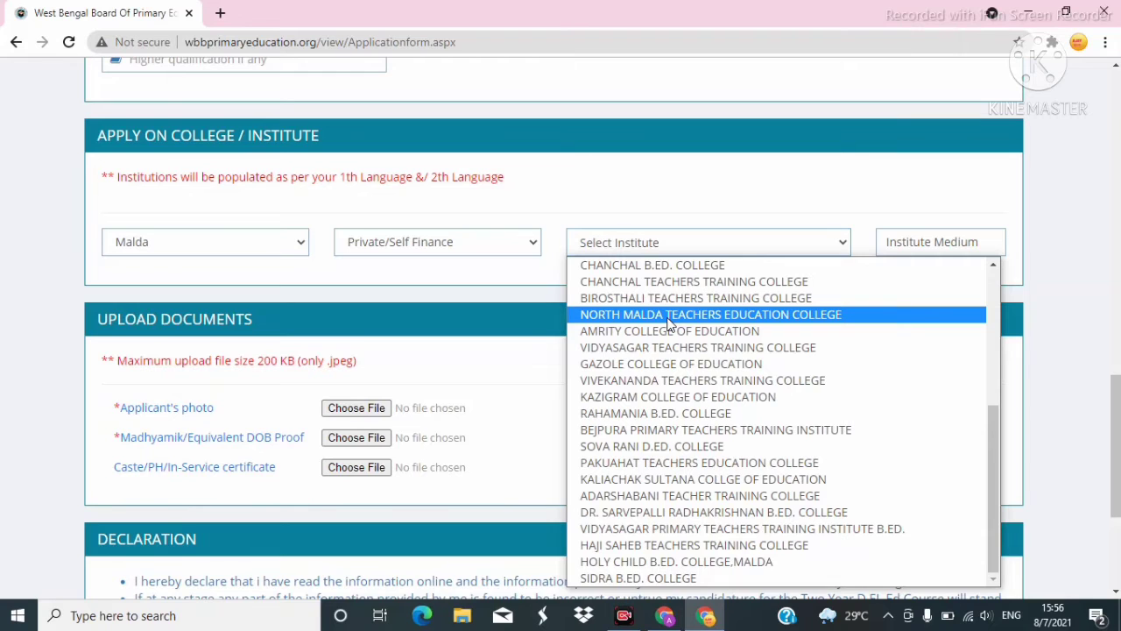
Set type back to Government and select District Institute of Education and Training, Malda.
left_click(494, 241)
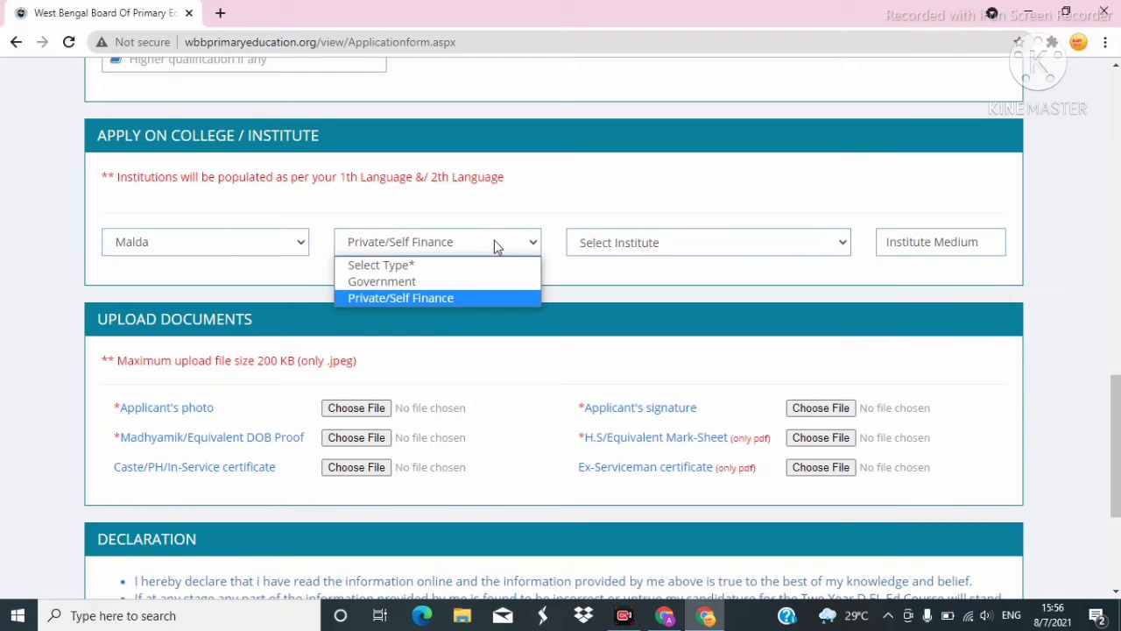
left_click(398, 282)
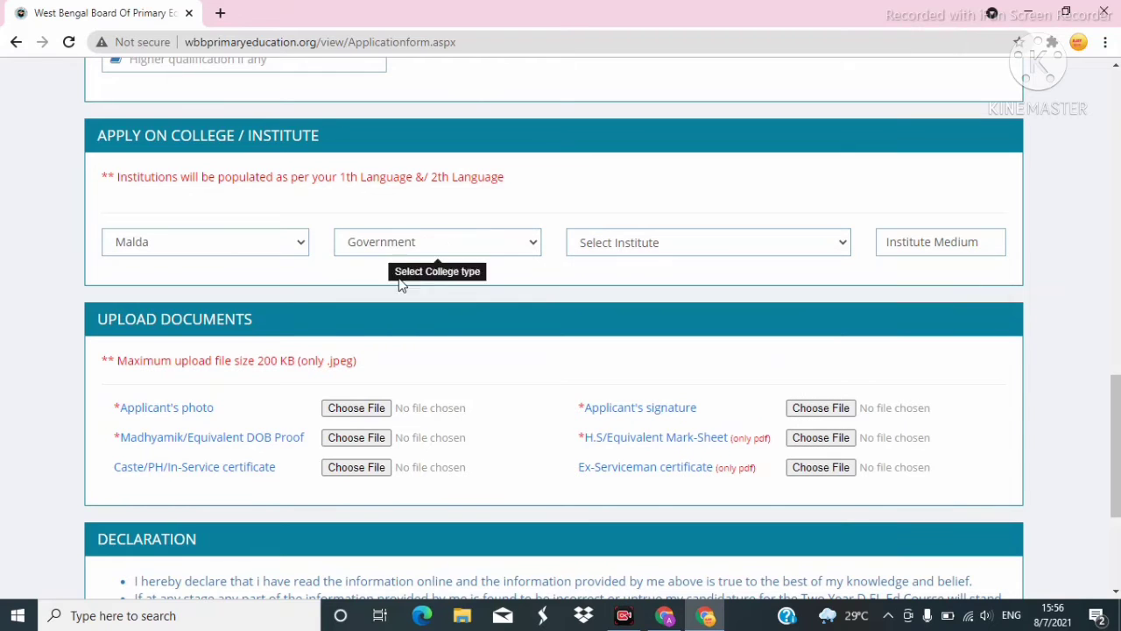
left_click(623, 254)
left_click(645, 284)
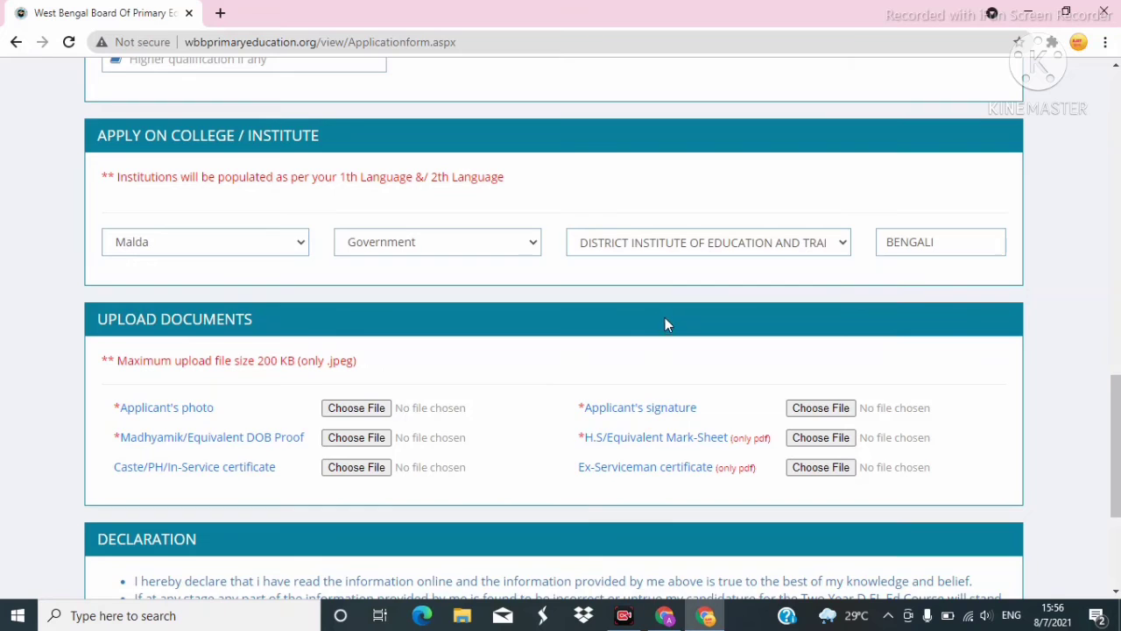
scroll(665, 322, "down", 2)
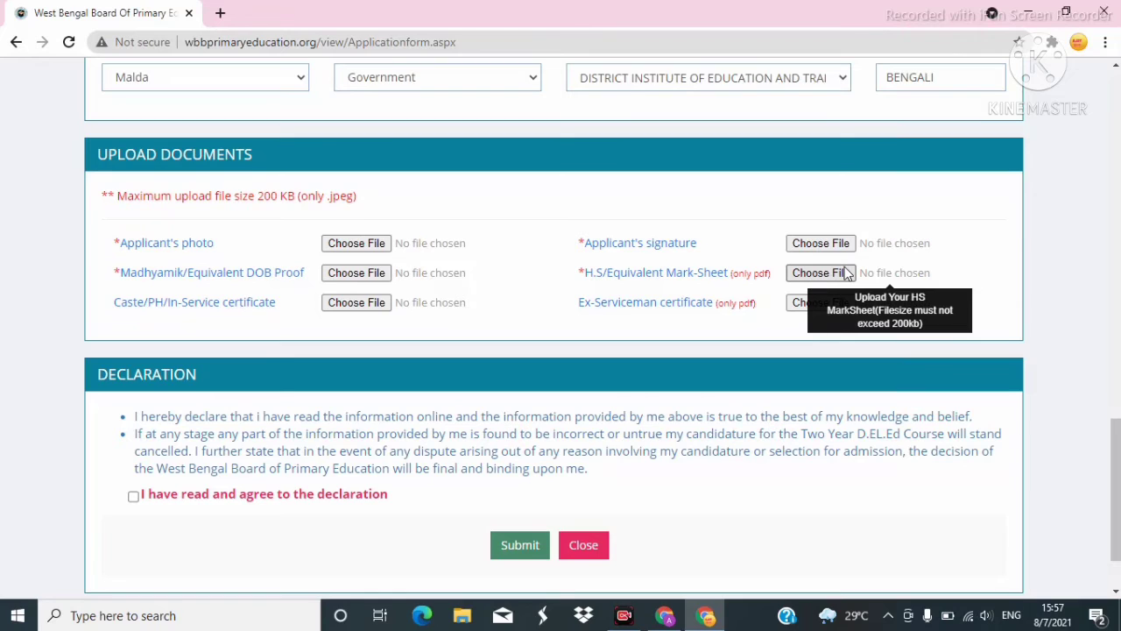
Tick the 'I have read and agree to the declaration' checkbox.
left_click(133, 496)
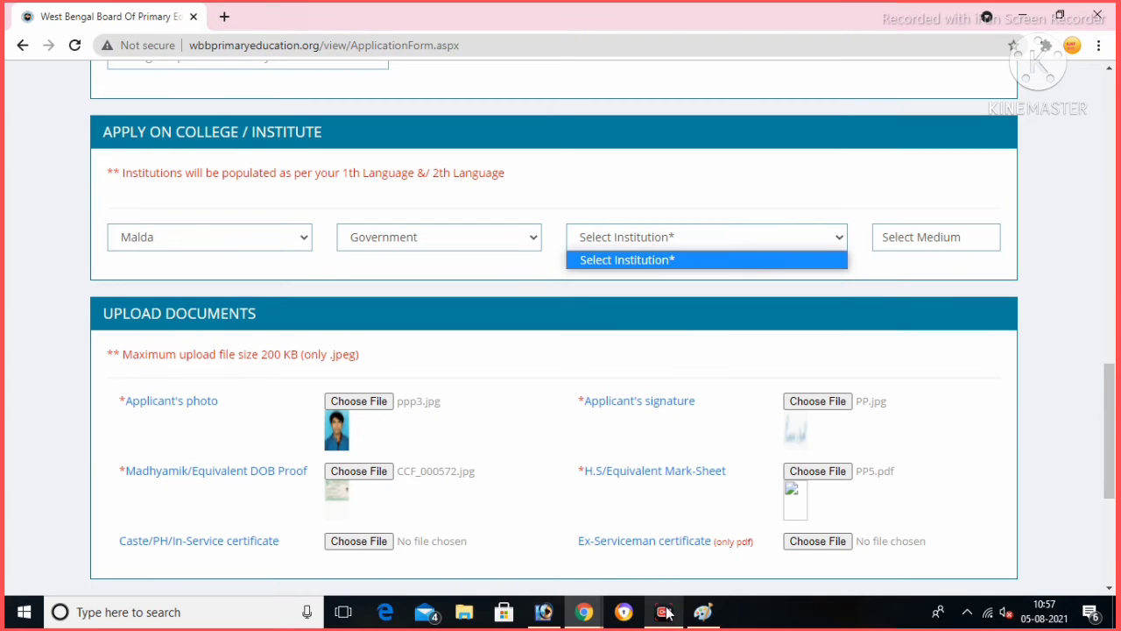
left_click(662, 557)
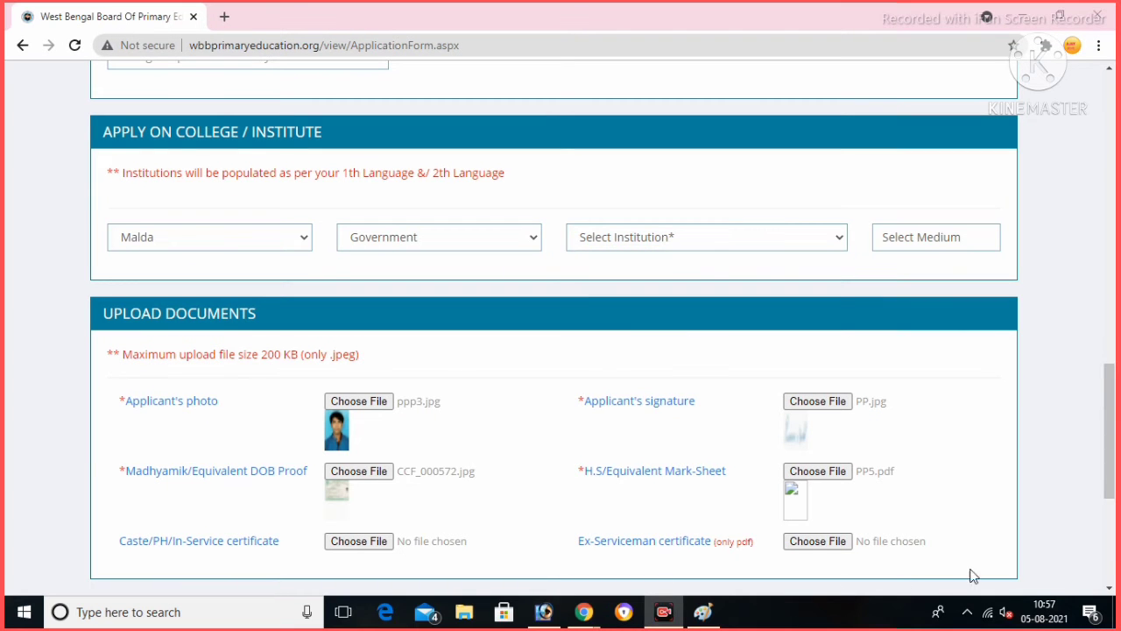
Submit the application form and print the acknowledgement from the Application Status page.
scroll(902, 581, "down", 4)
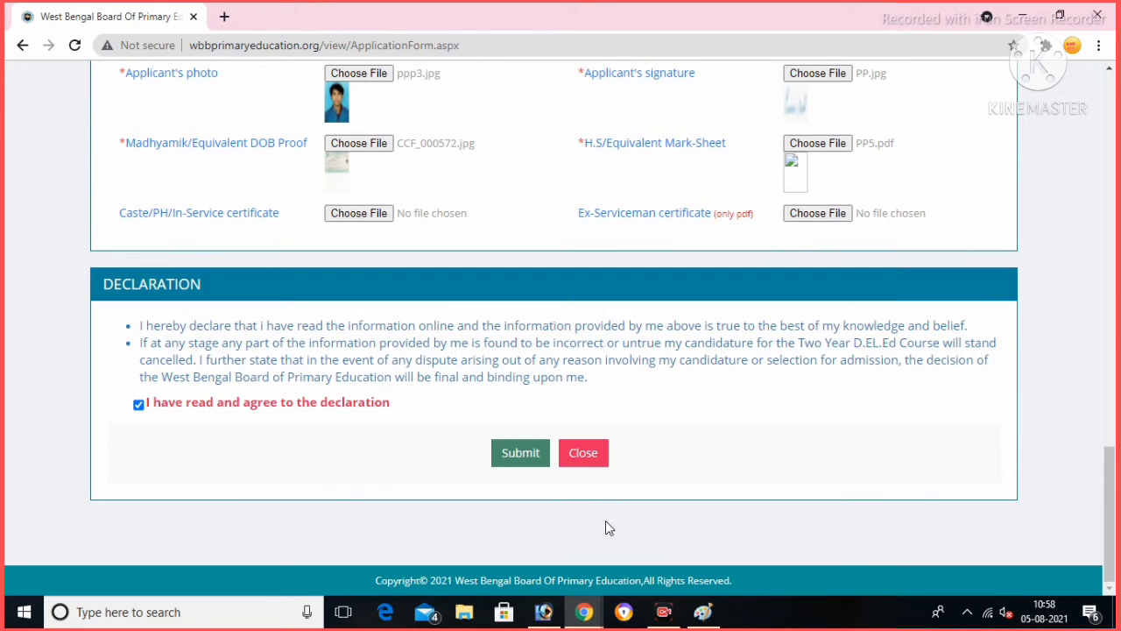
left_click(521, 456)
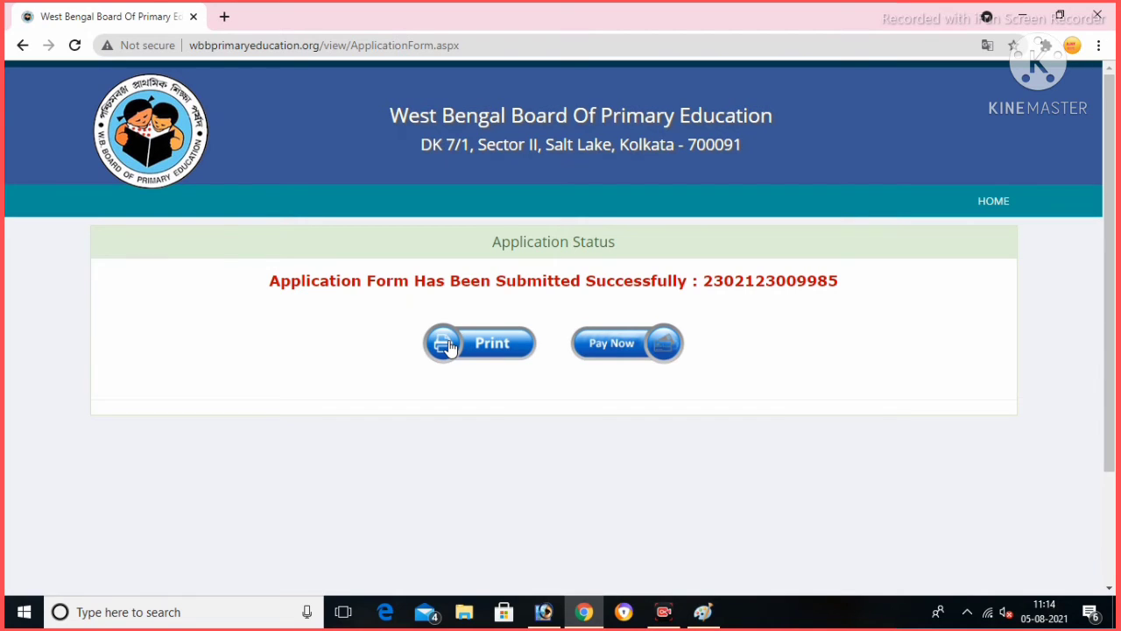
left_click(448, 345)
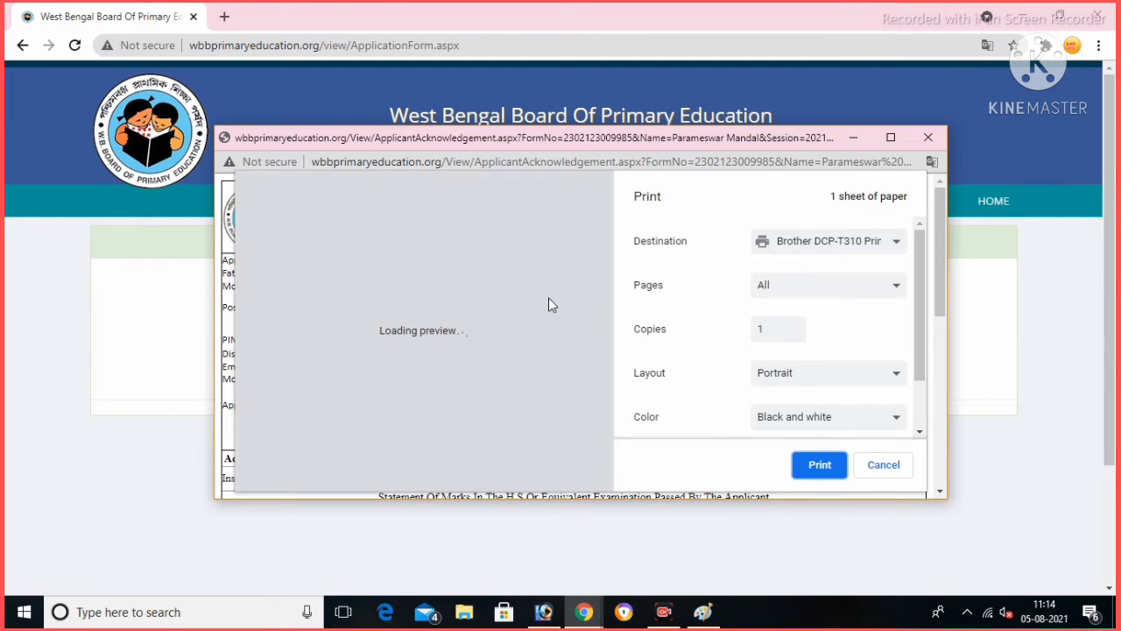
Print only page 1 of the acknowledgement receipt using a custom page range.
scroll(503, 291, "down", 5)
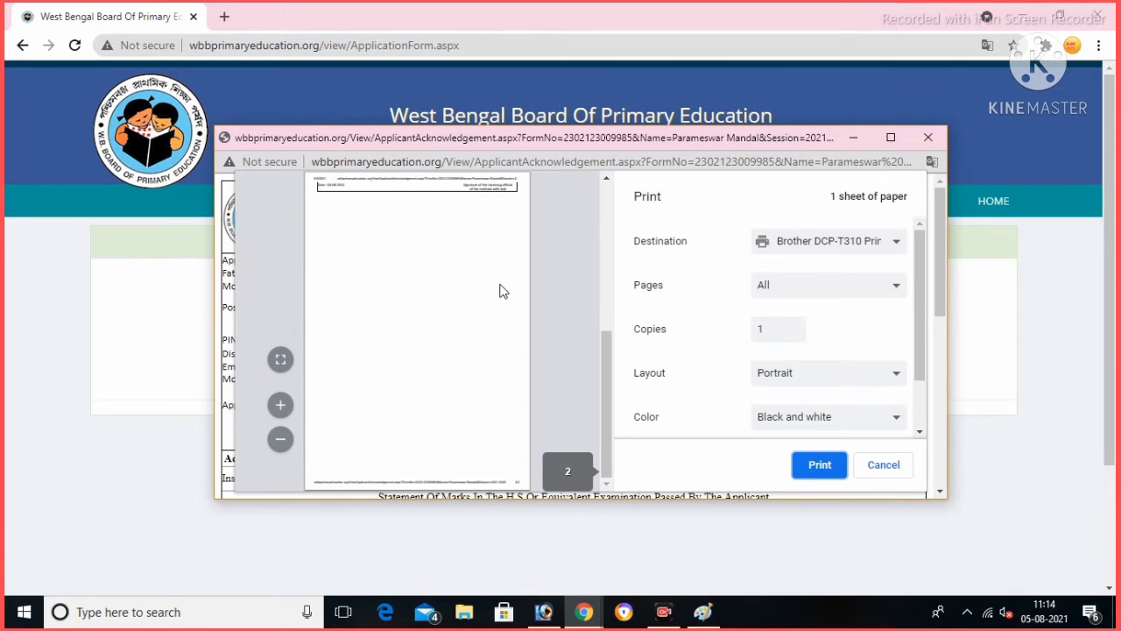
scroll(504, 291, "up", 5)
scroll(504, 290, "down", 5)
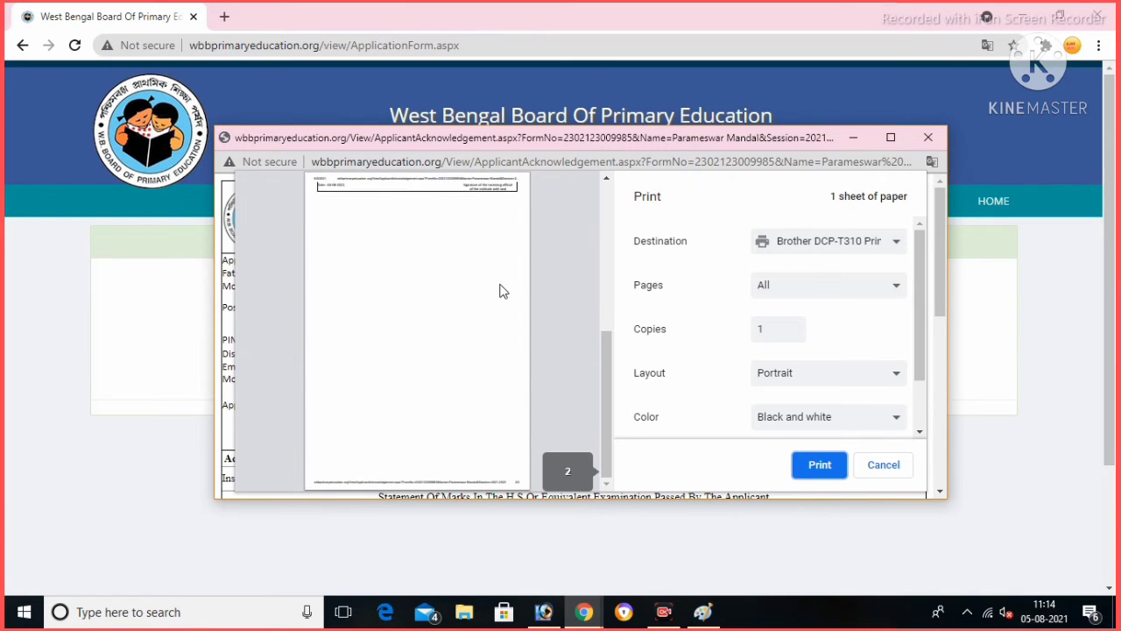
scroll(504, 290, "up", 5)
scroll(504, 290, "down", 3)
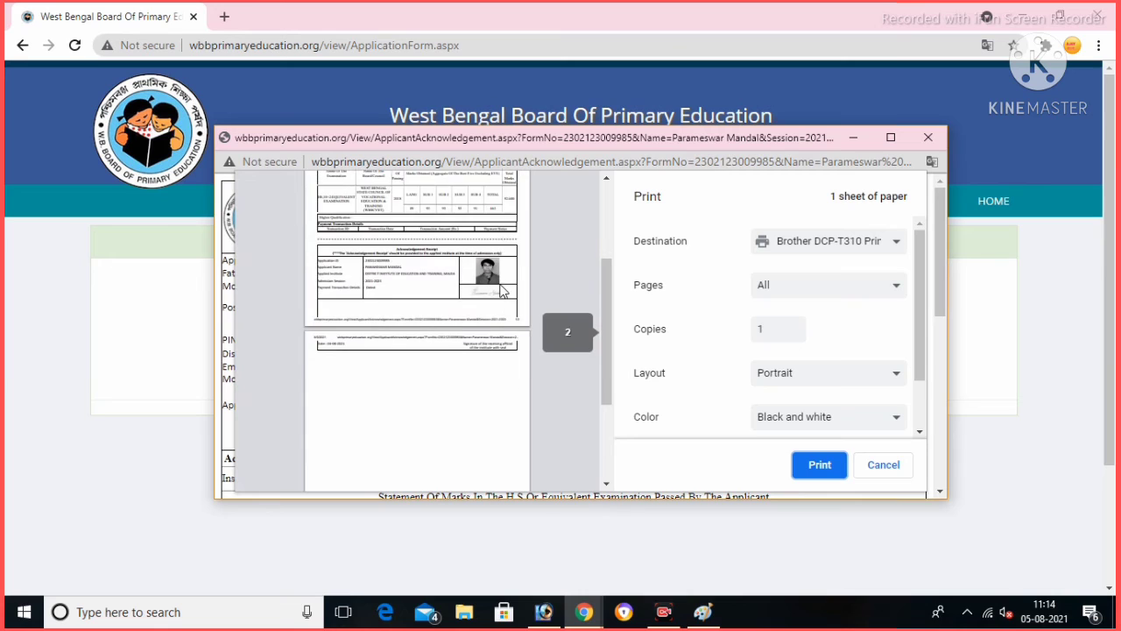
scroll(504, 291, "up", 3)
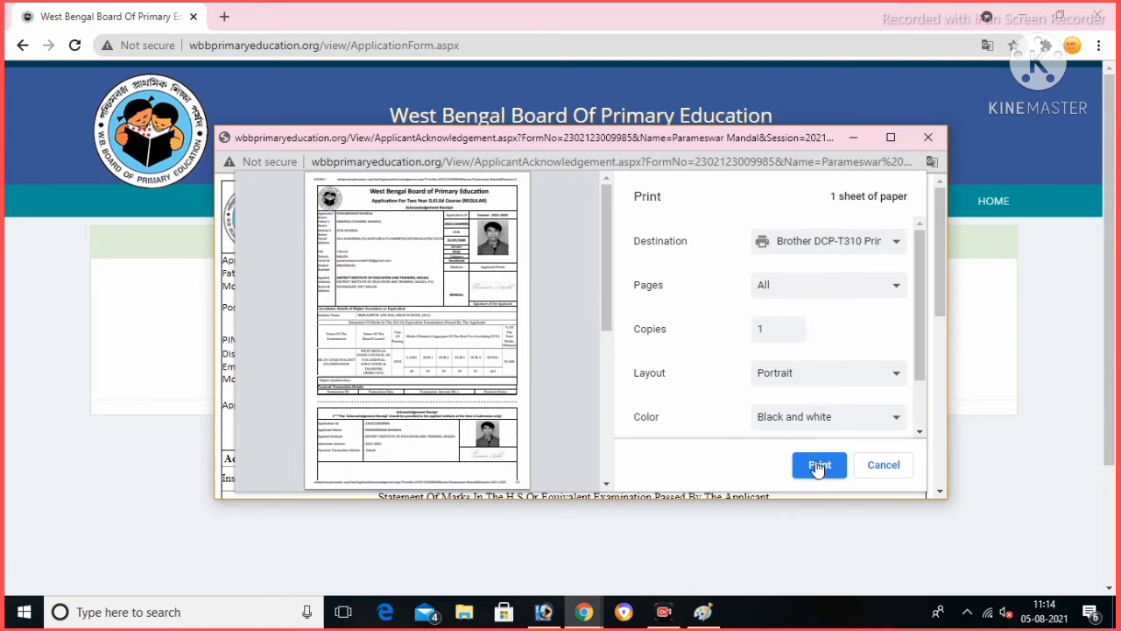
left_click(851, 289)
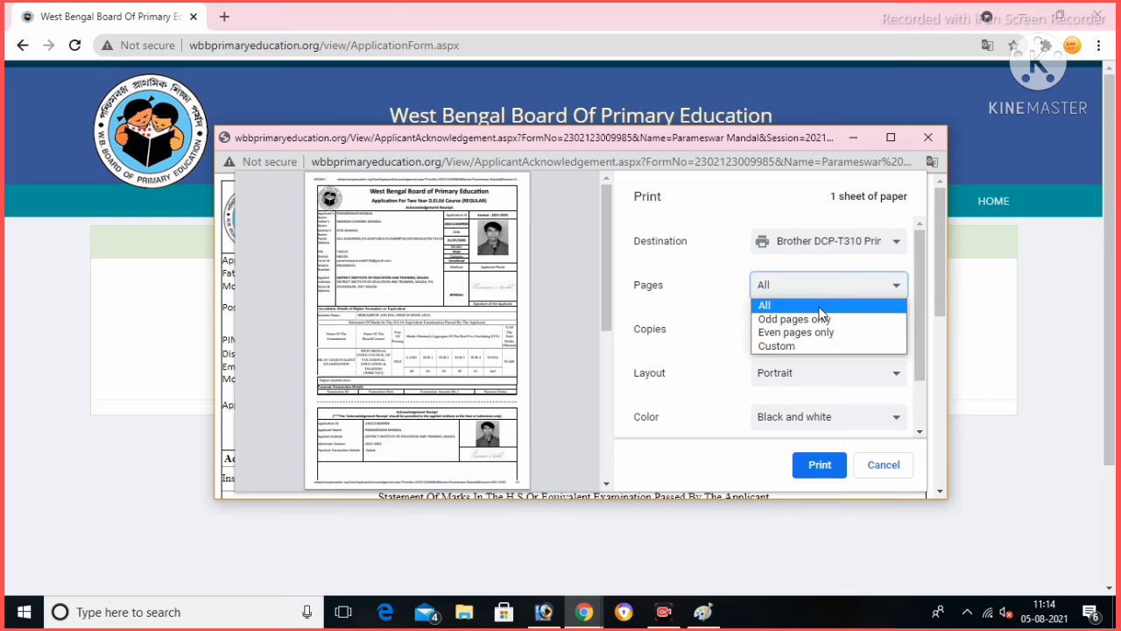
left_click(771, 346)
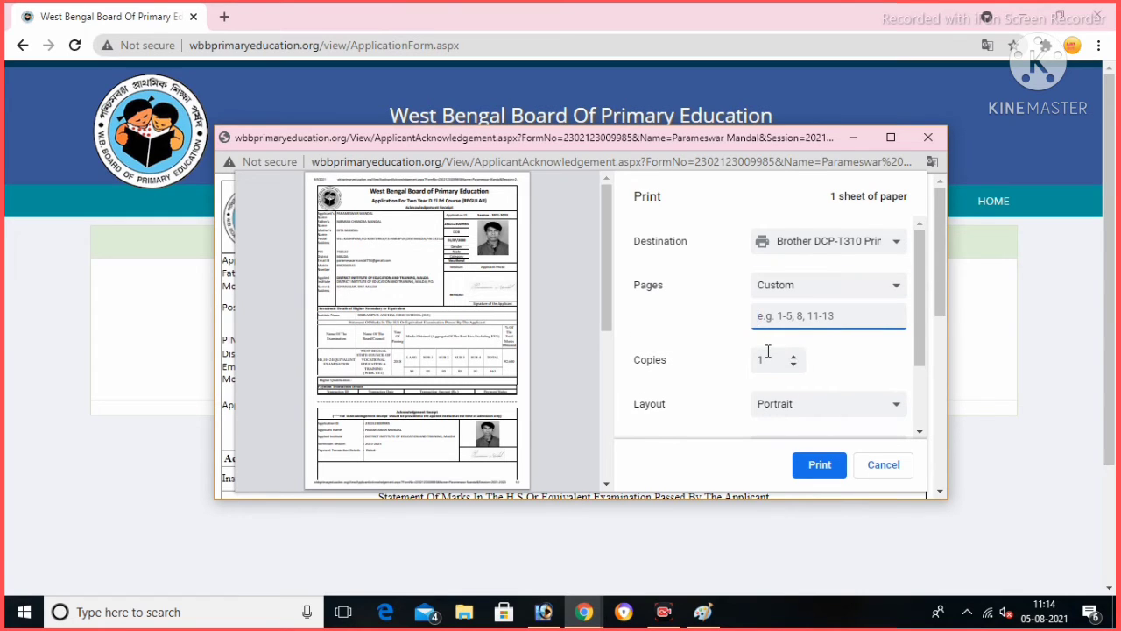
type("1")
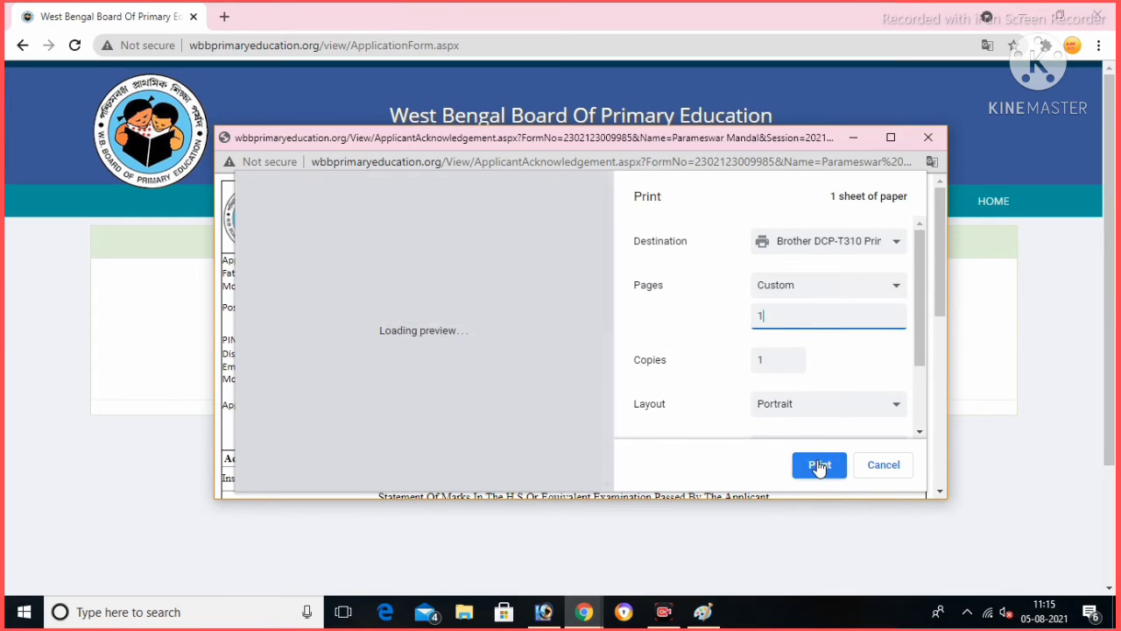
left_click(819, 465)
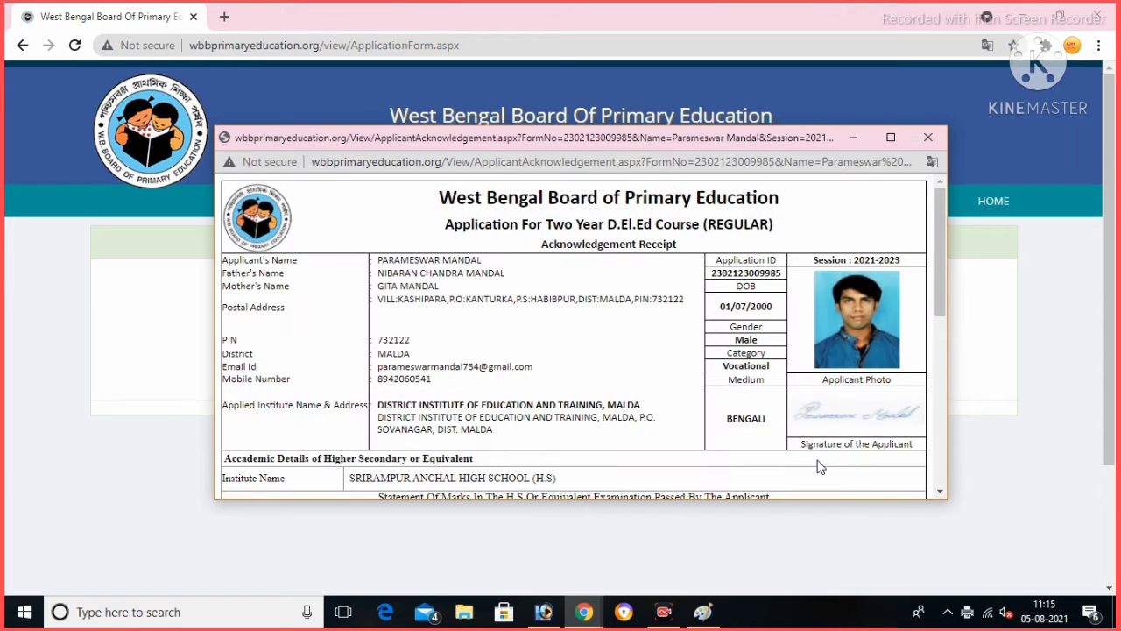
Minimize the receipt window and start paying the application fee.
scroll(719, 301, "down", 5)
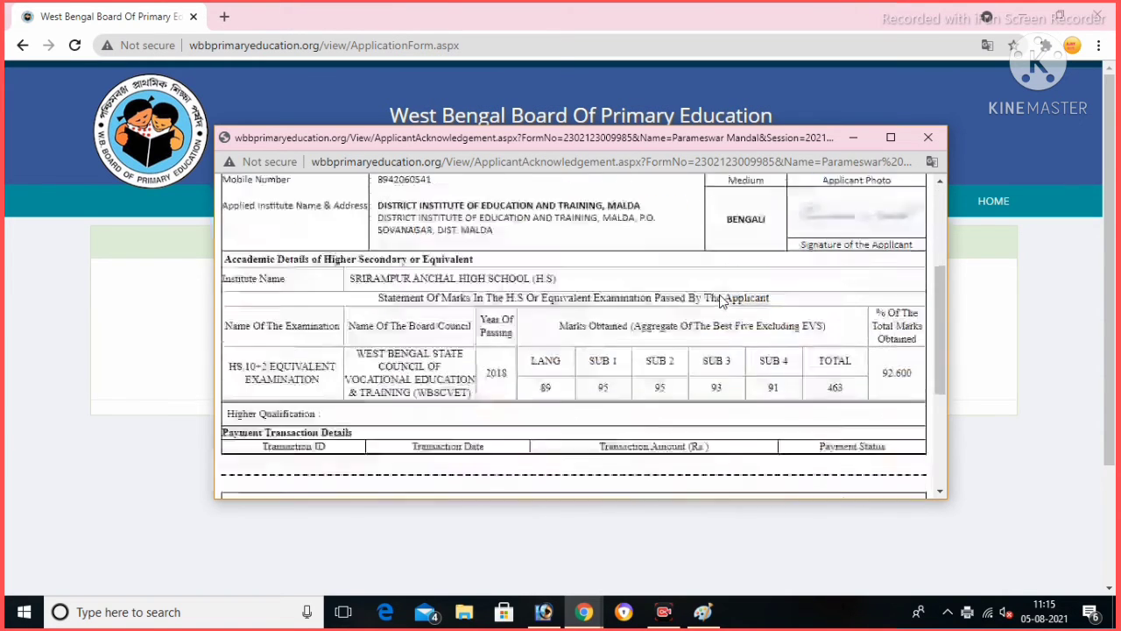
scroll(720, 301, "down", 1)
scroll(720, 301, "up", 2)
scroll(720, 297, "down", 2)
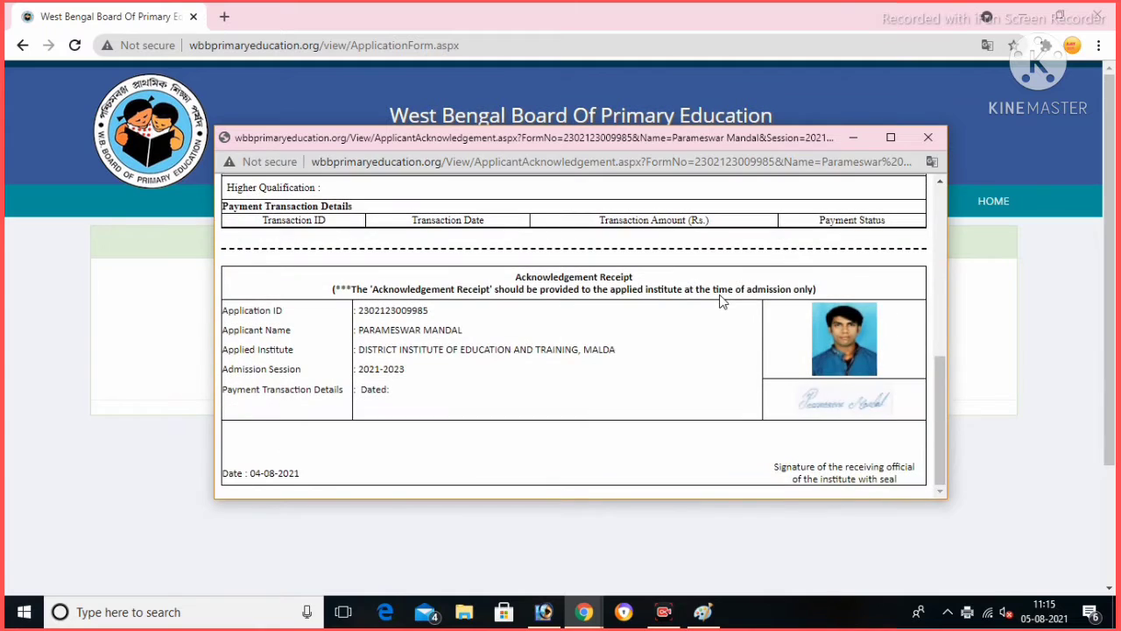
scroll(720, 296, "up", 5)
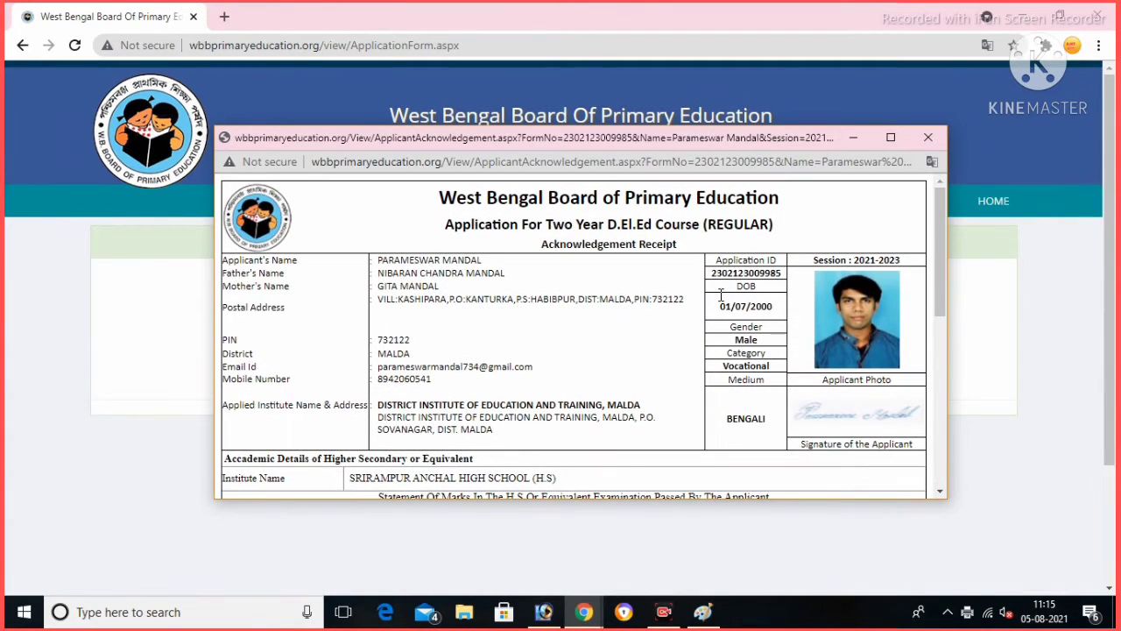
left_click(851, 142)
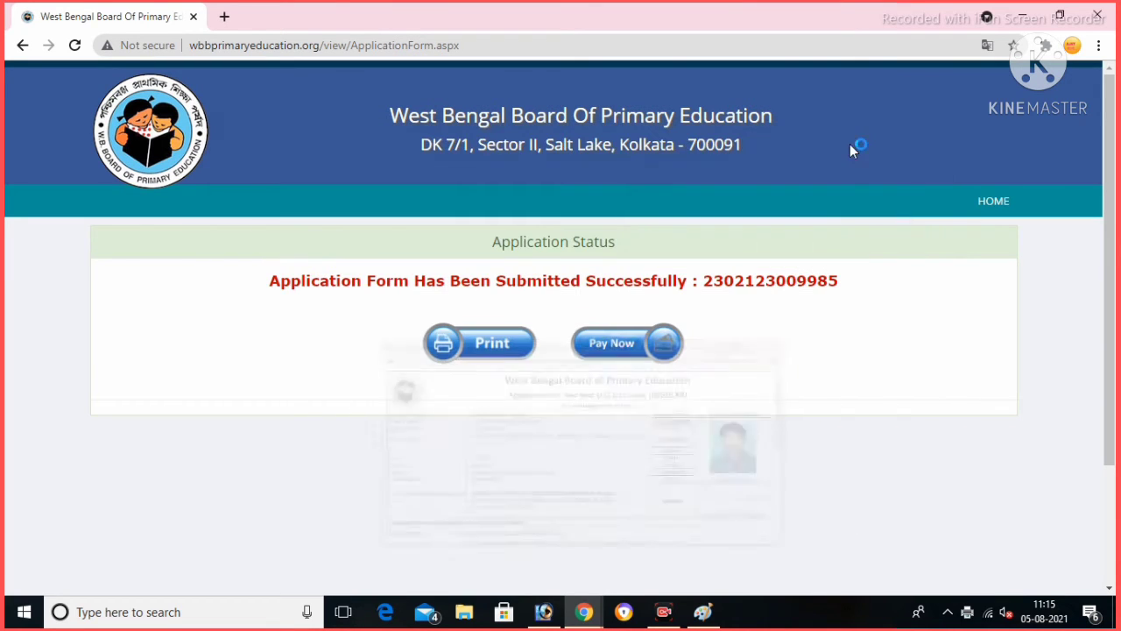
left_click(495, 345)
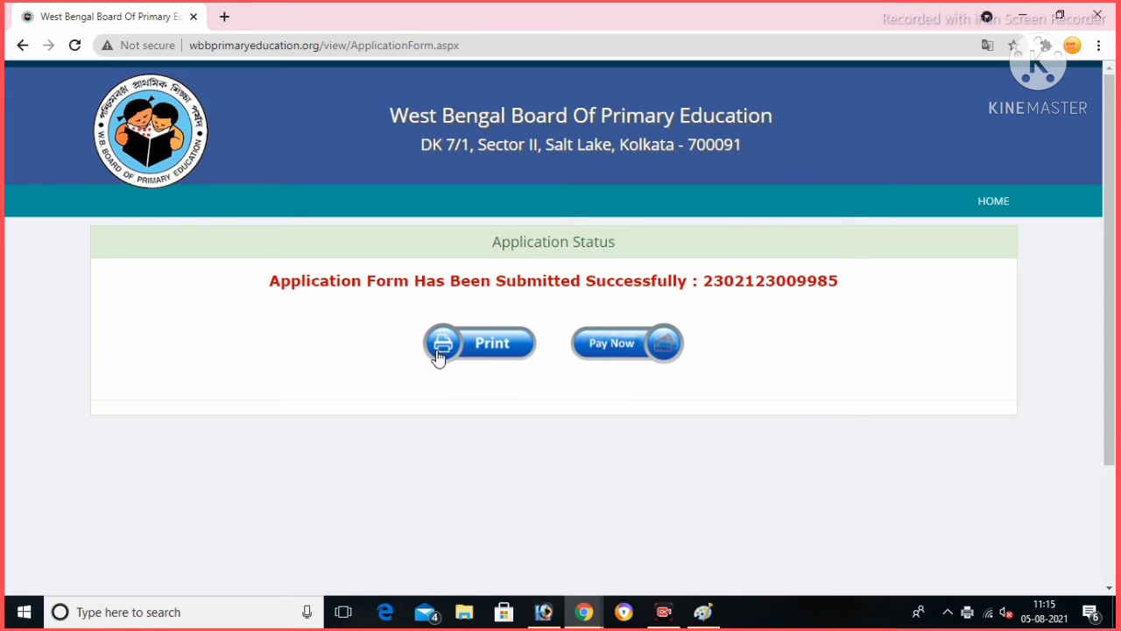
left_click(618, 345)
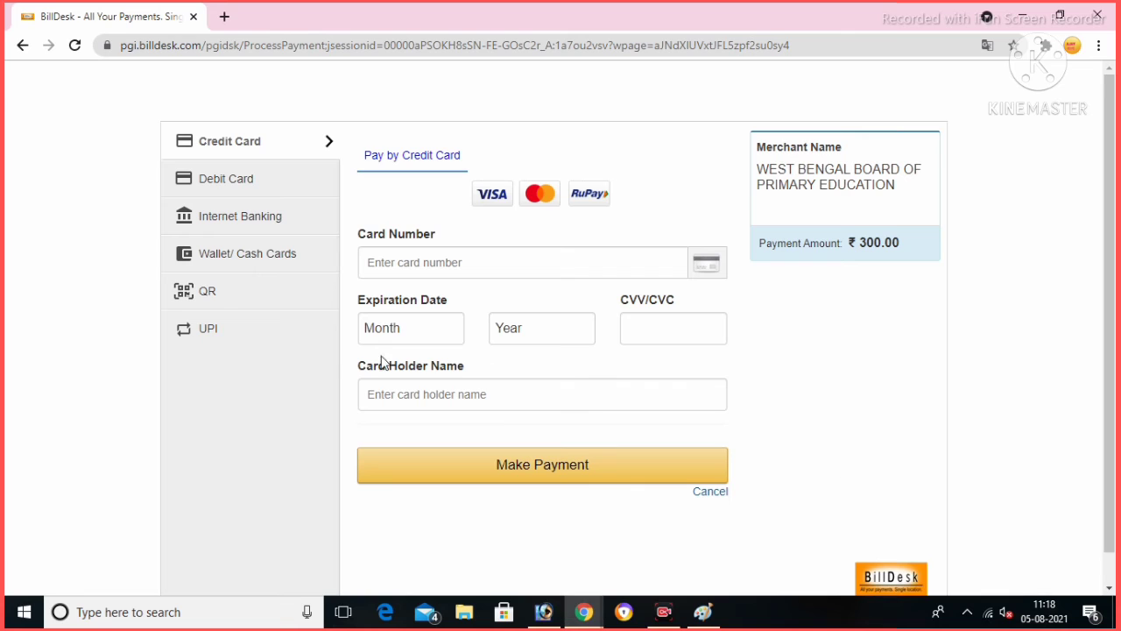
Pay the ₹300.00 fee by UPI and accept the convenience fee summary.
left_click(201, 340)
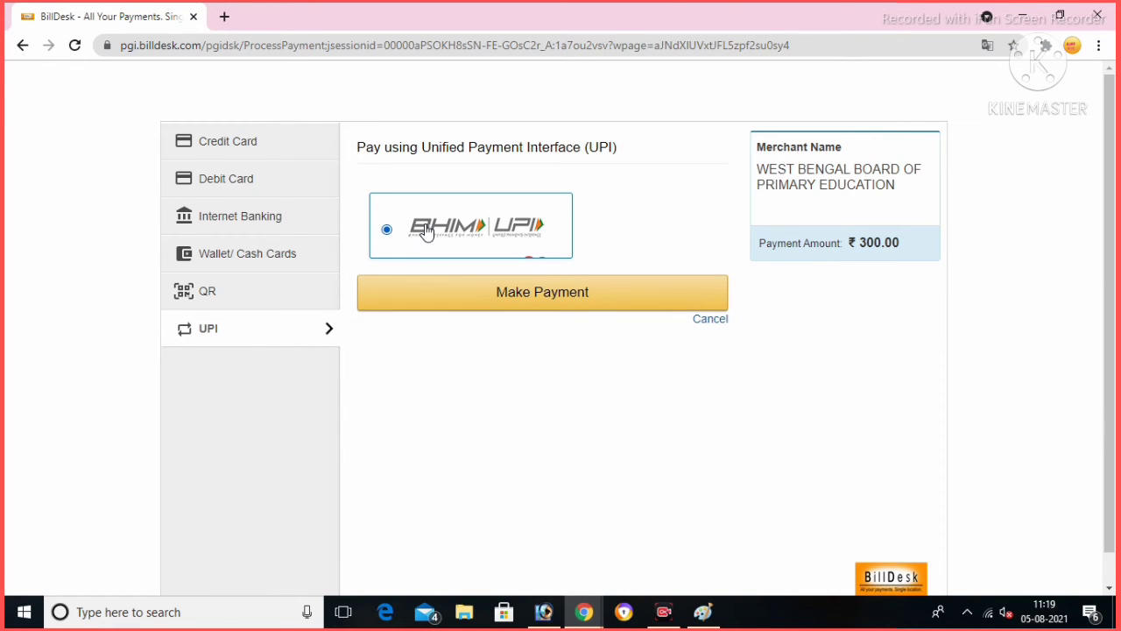
left_click(542, 292)
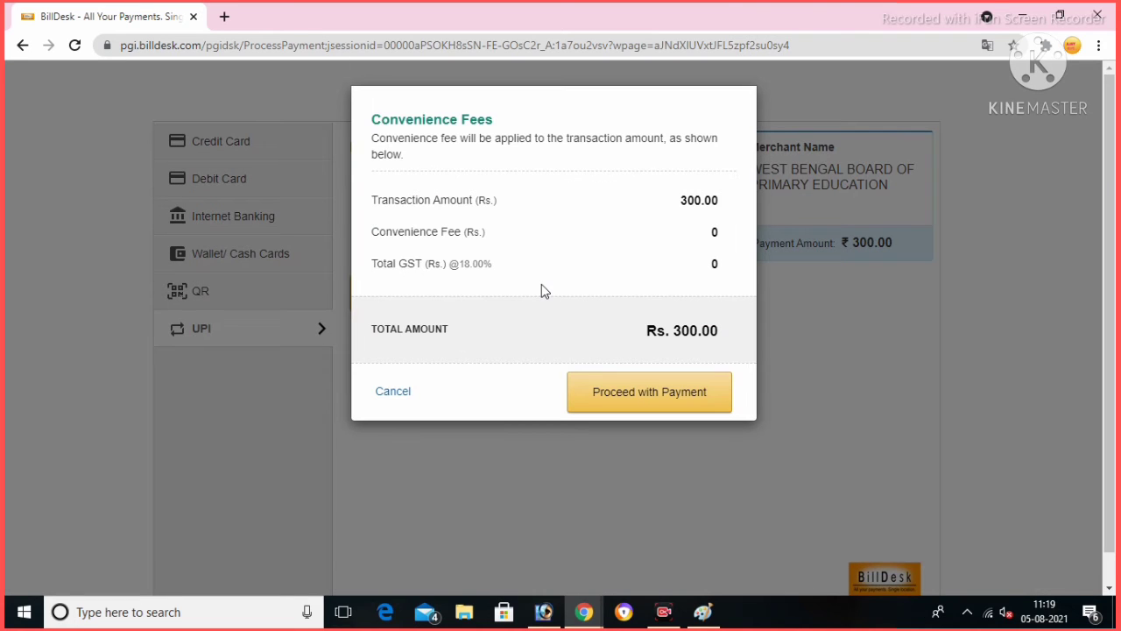
left_click(644, 392)
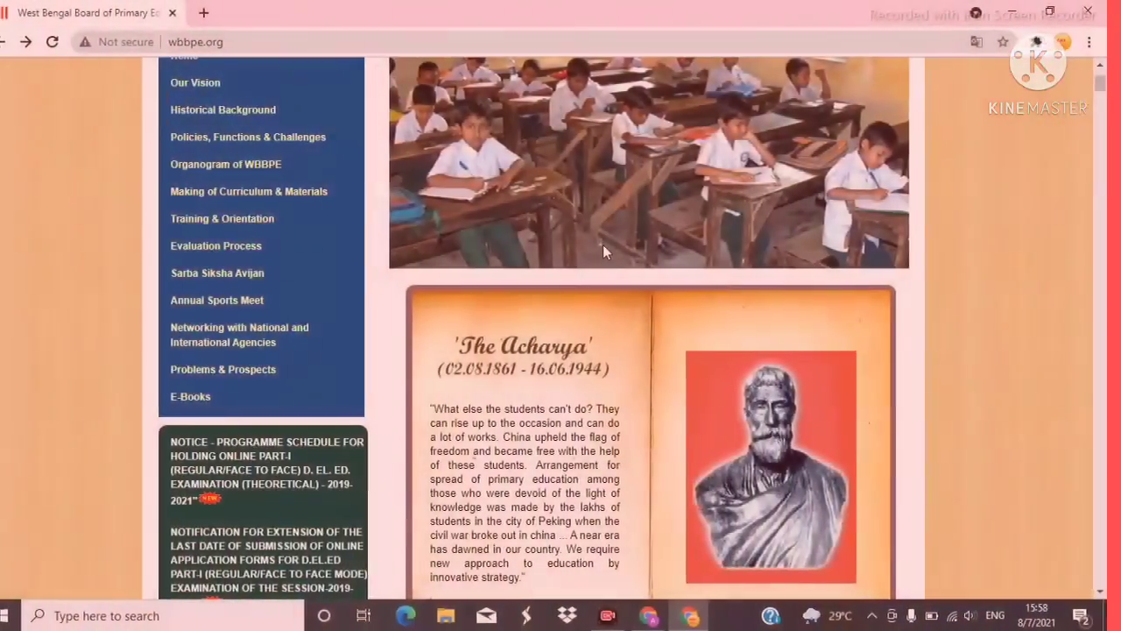
Open the two-year D.El.Ed admission form, return to the portal home, then open Pay Now.
scroll(603, 244, "down", 3)
scroll(602, 245, "up", 5)
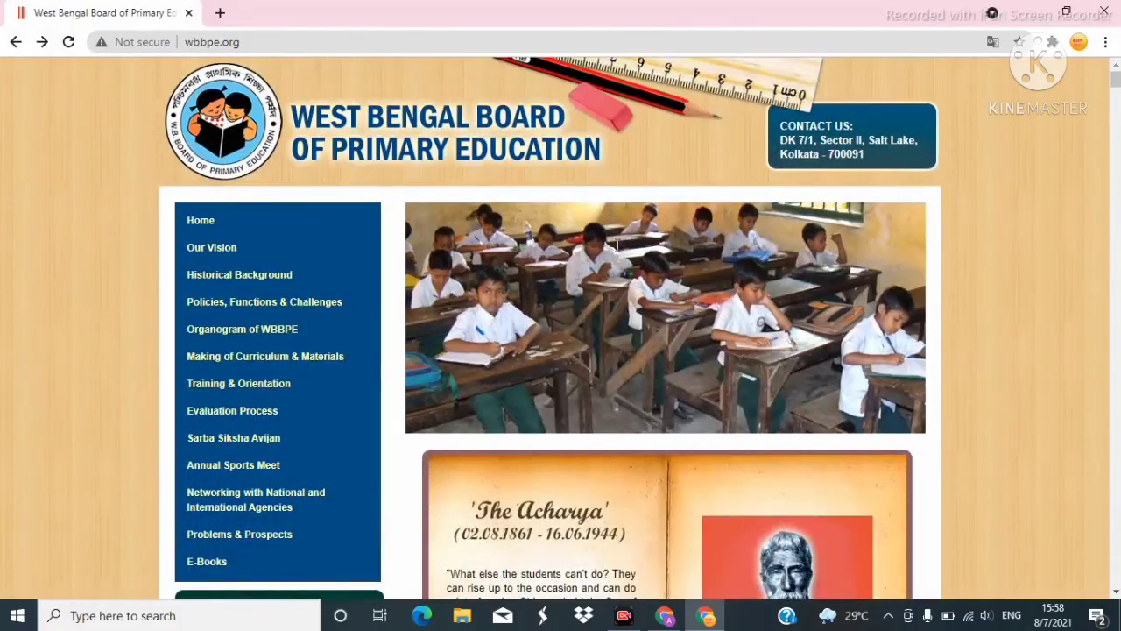
scroll(562, 192, "down", 7)
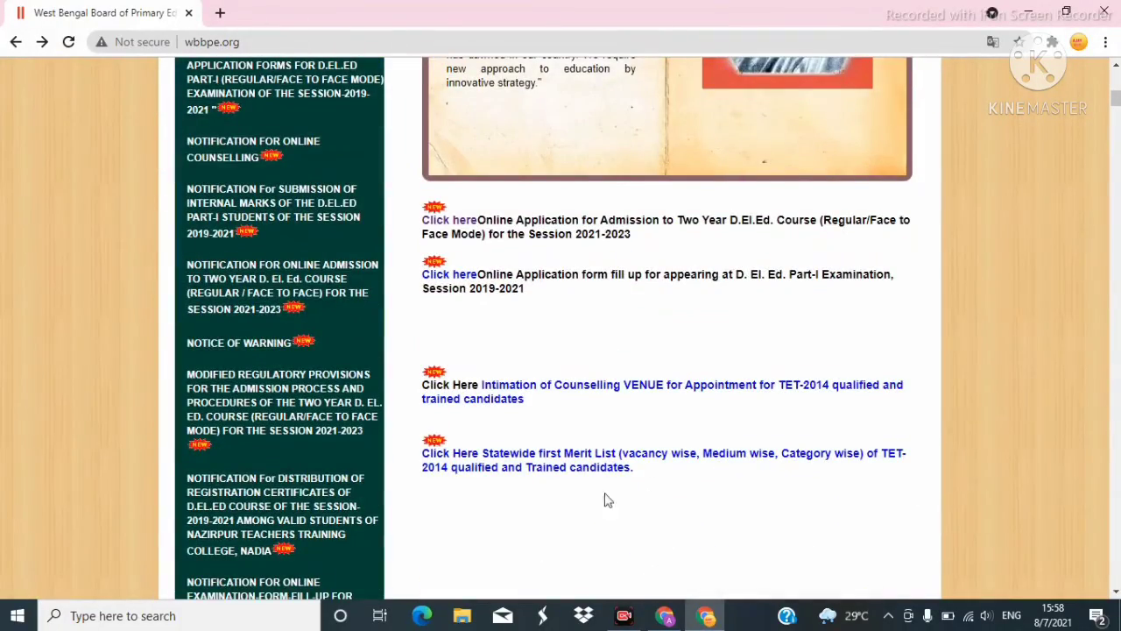
left_click(455, 223)
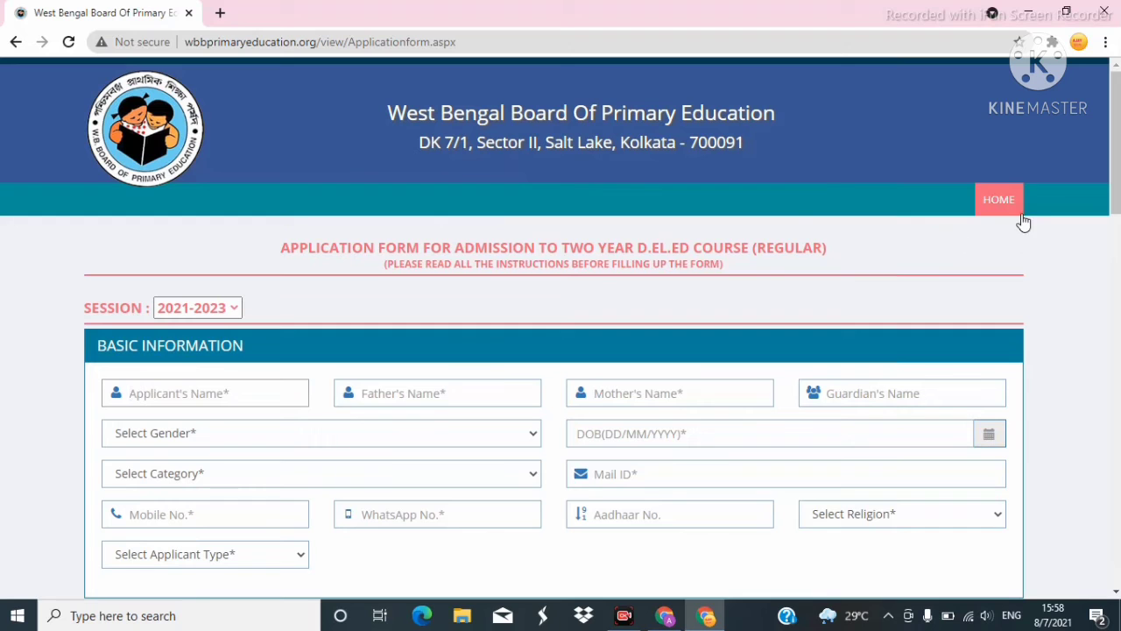
left_click(993, 199)
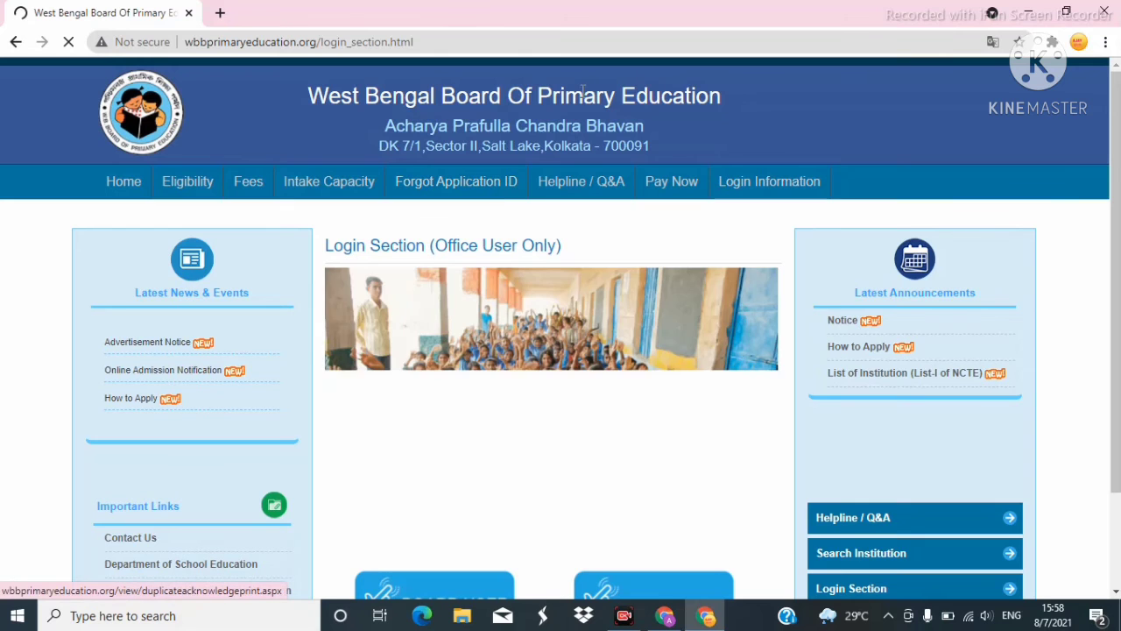
left_click(672, 182)
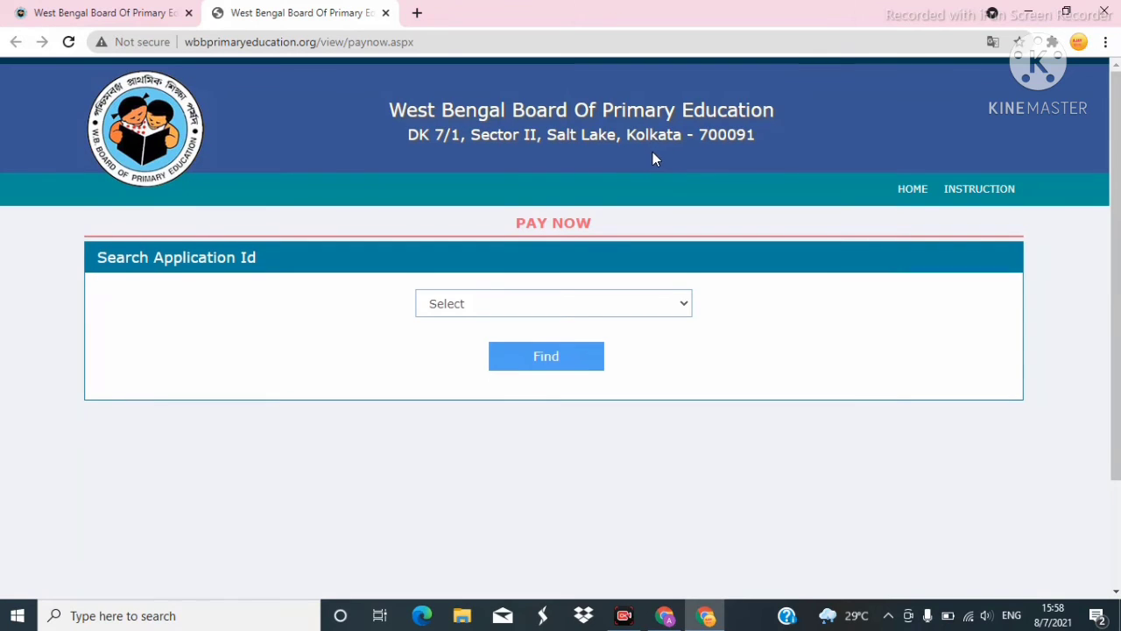
Search for the application by its saved Application ID.
scroll(653, 153, "down", 1)
left_click(673, 224)
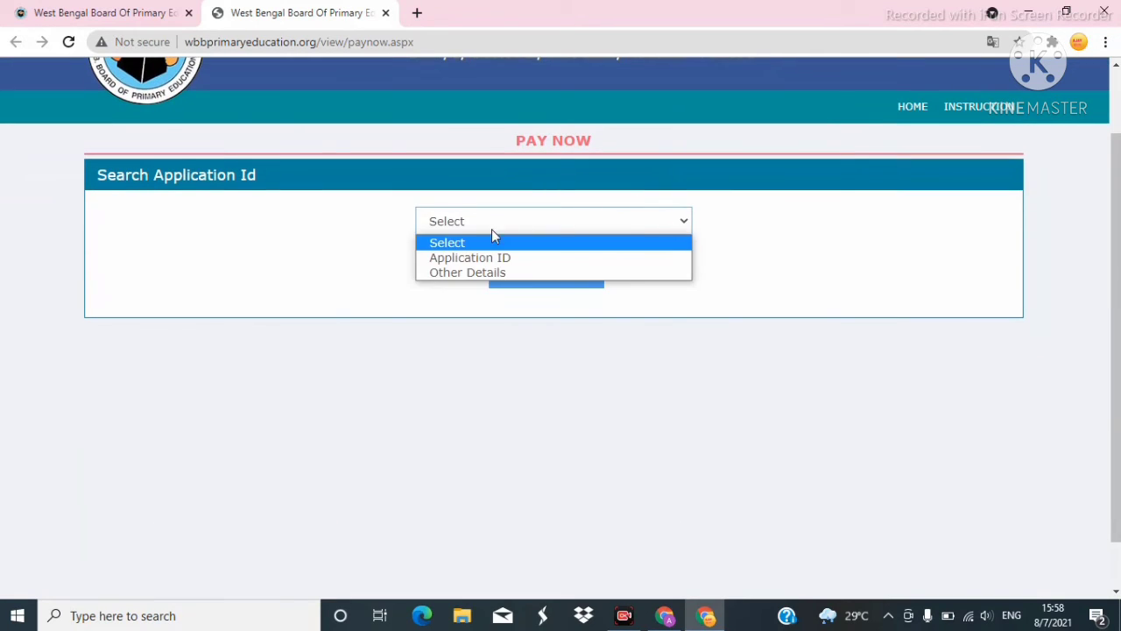
left_click(482, 257)
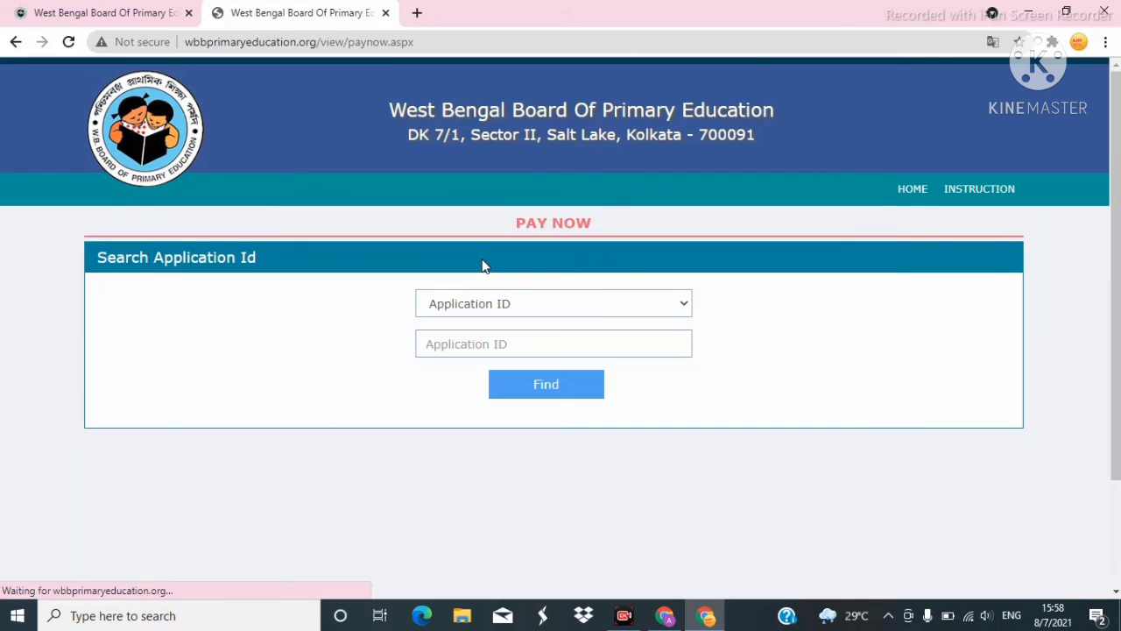
scroll(738, 171, "down", 2)
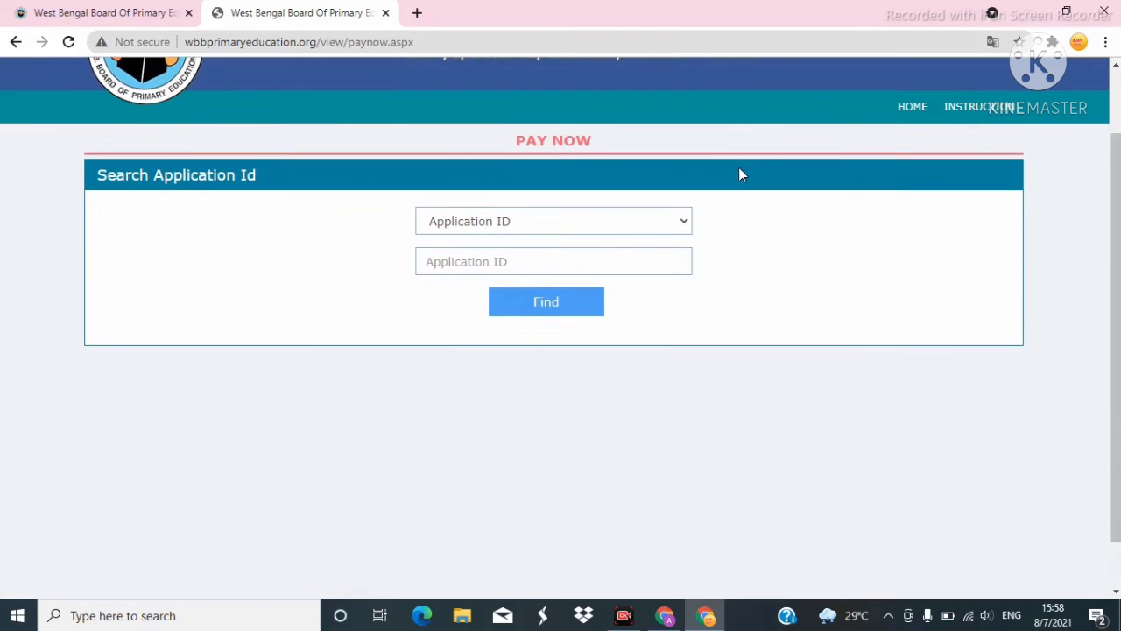
left_click(475, 203)
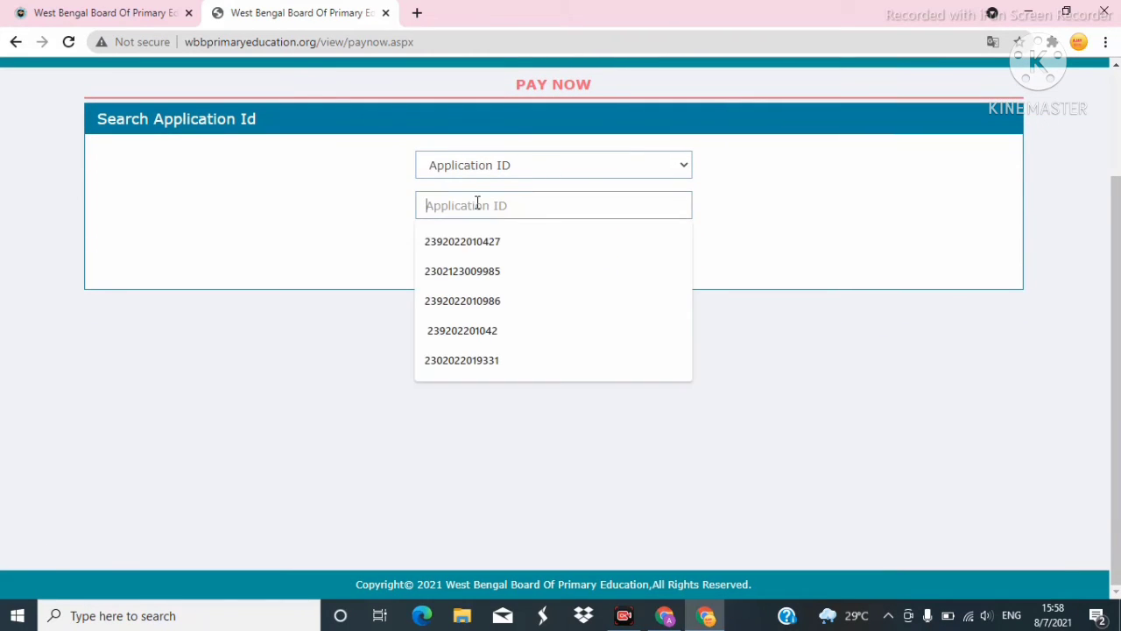
left_click(470, 273)
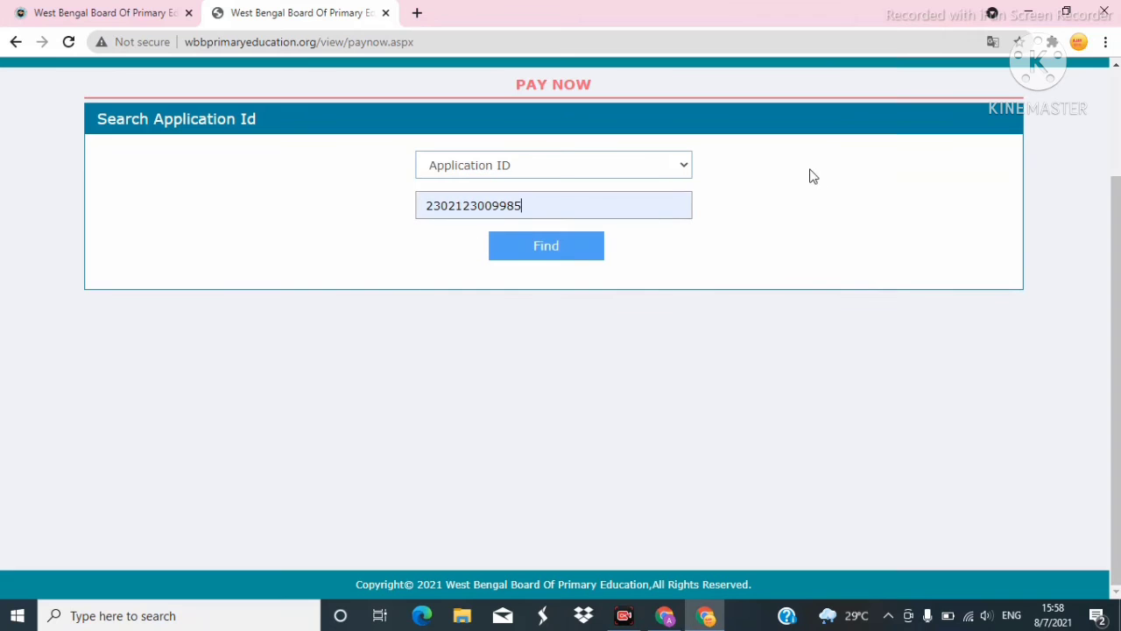
left_click(537, 248)
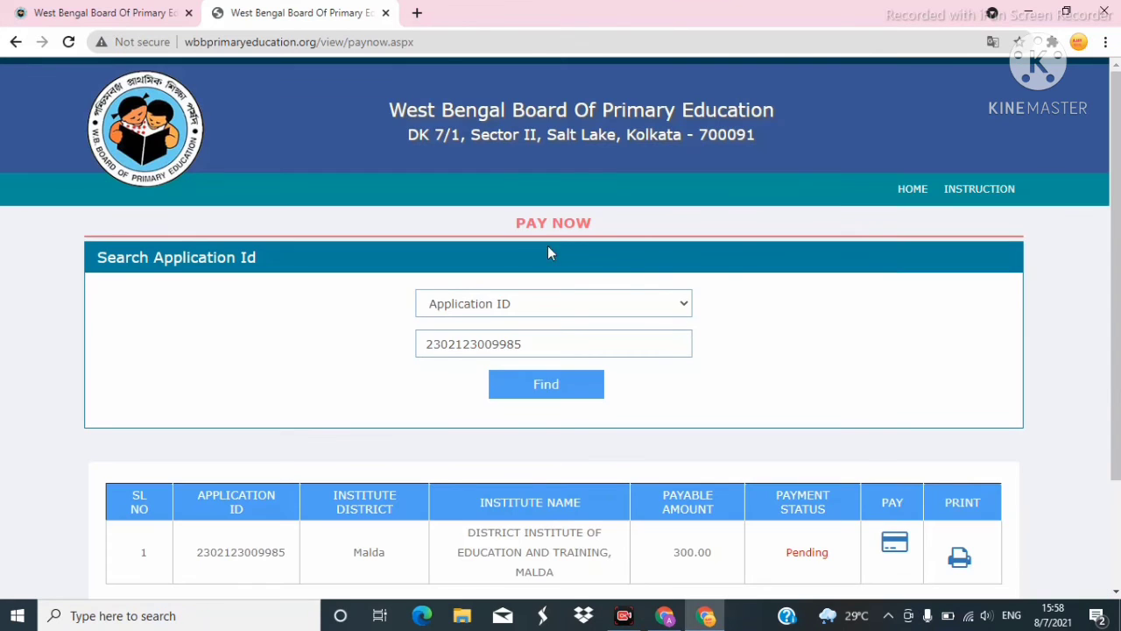
Highlight the 300.00 payable amount and the Pending payment status.
scroll(771, 234, "down", 2)
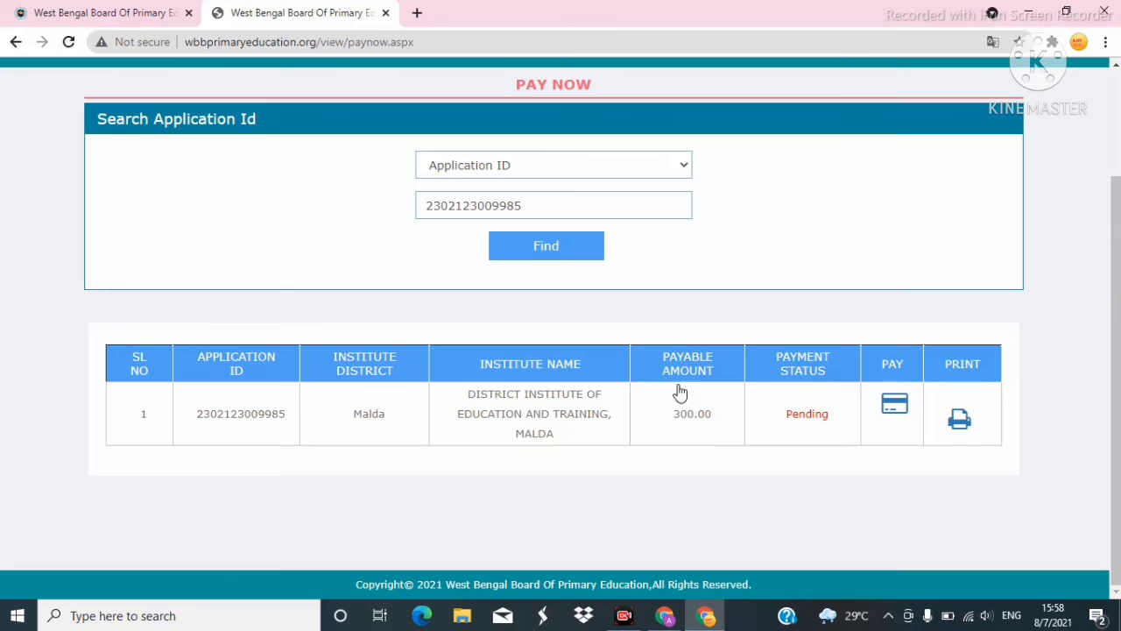
left_click_drag(665, 420, 683, 422)
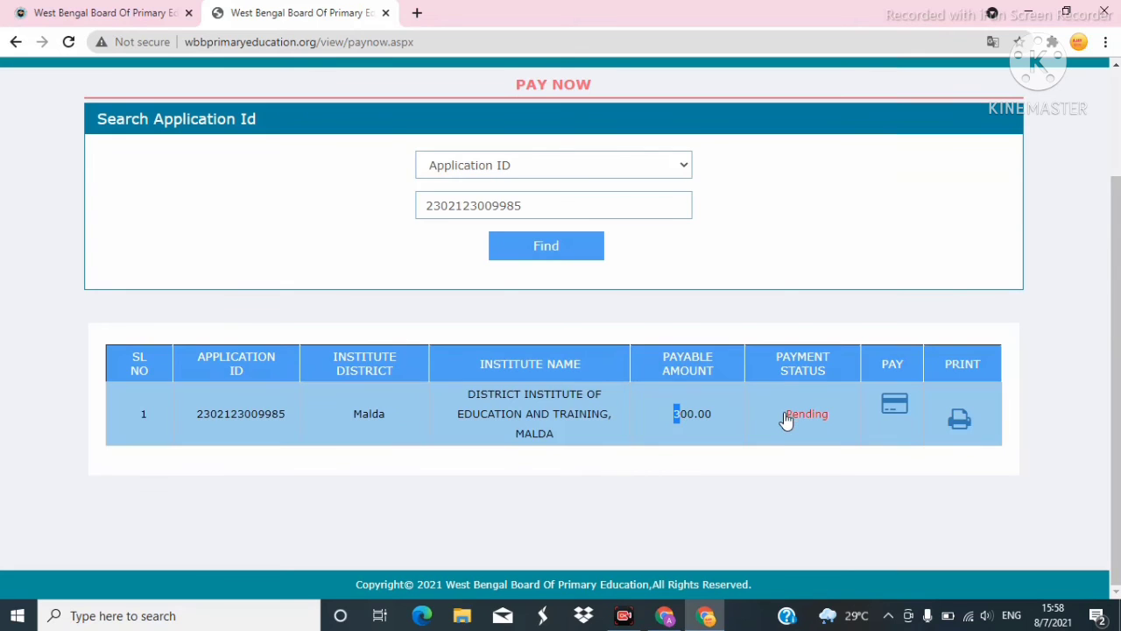
left_click_drag(782, 424, 837, 424)
left_click(826, 404)
left_click(893, 404)
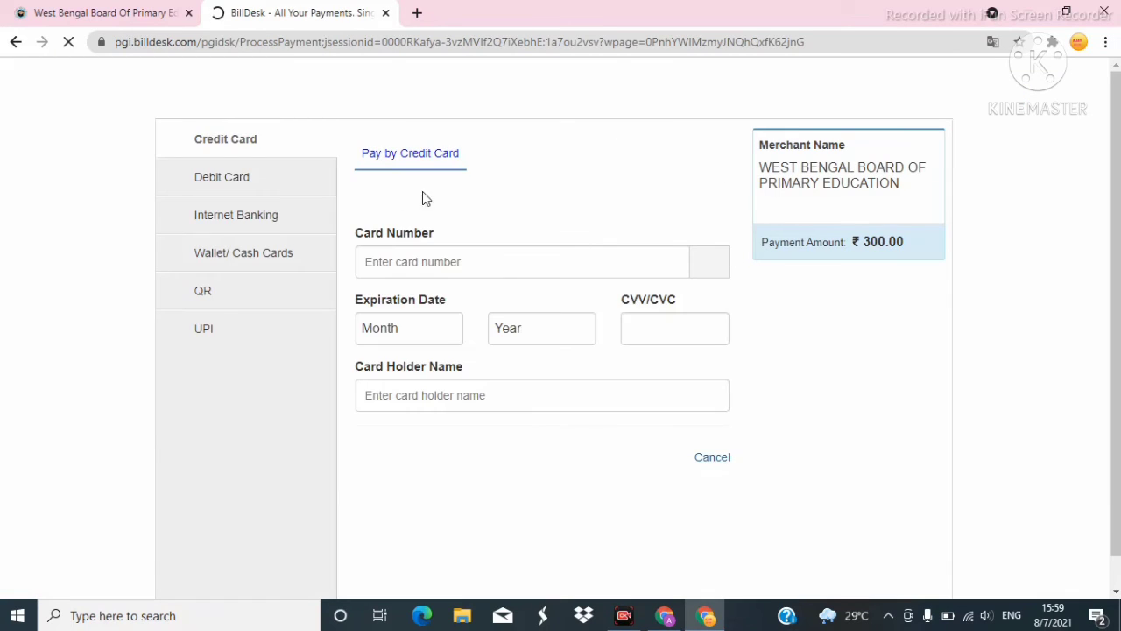
left_click(226, 180)
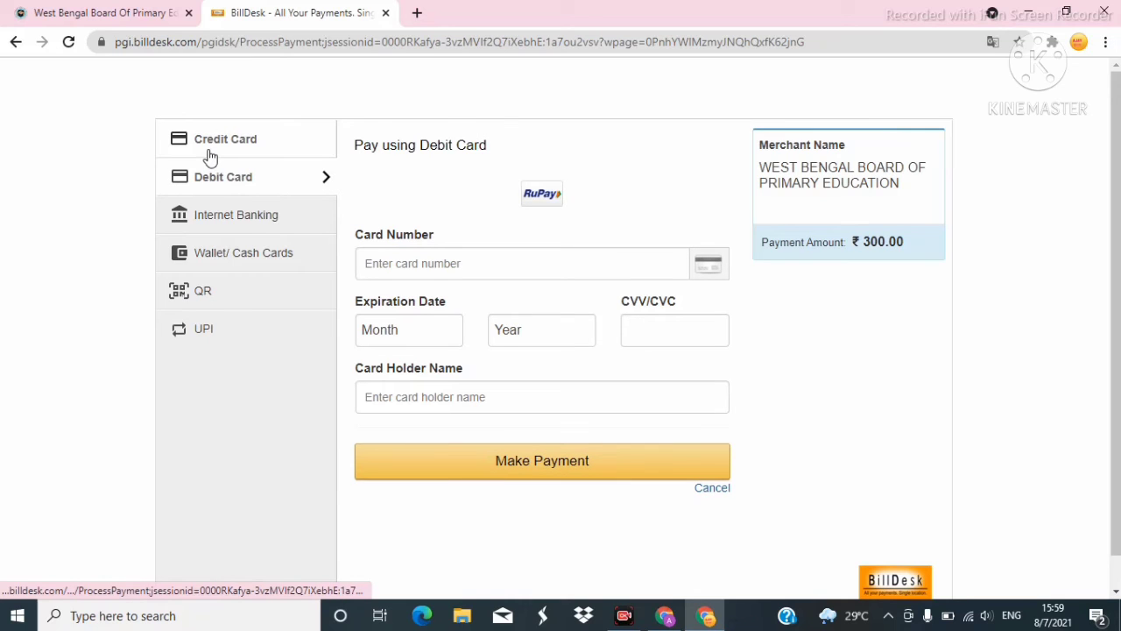
left_click(210, 153)
left_click(230, 220)
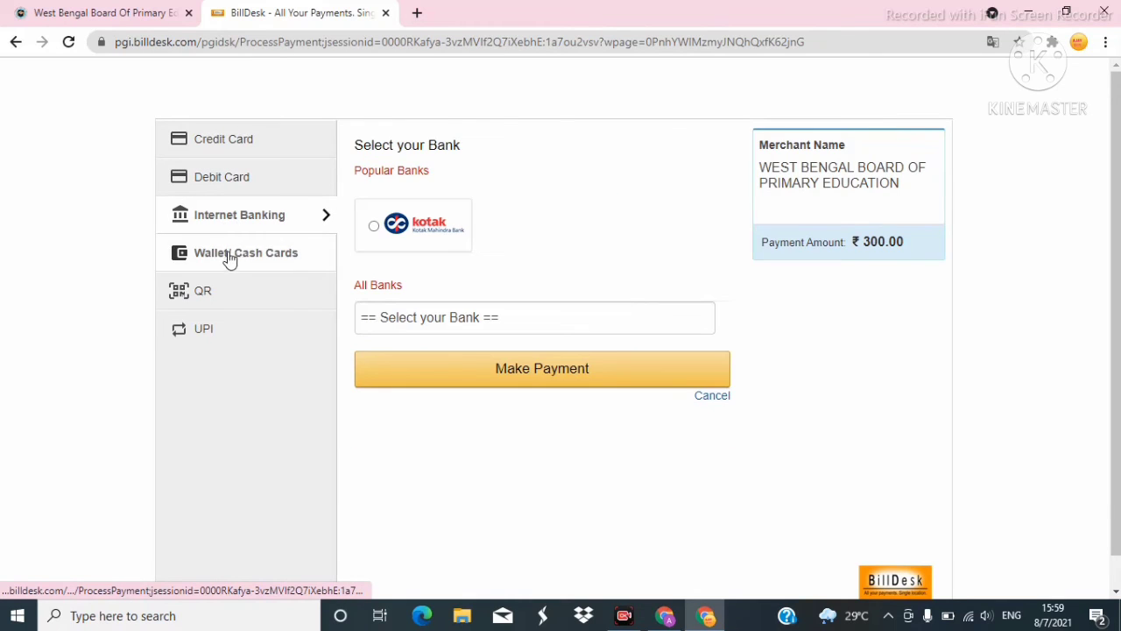
left_click(215, 294)
left_click(208, 338)
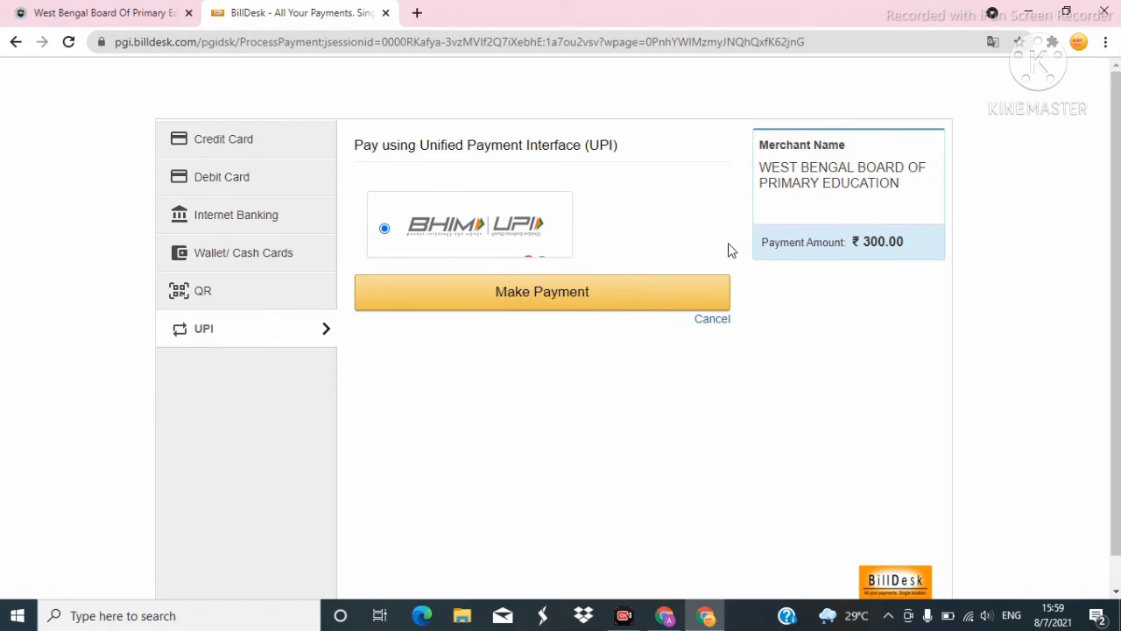
left_click(16, 43)
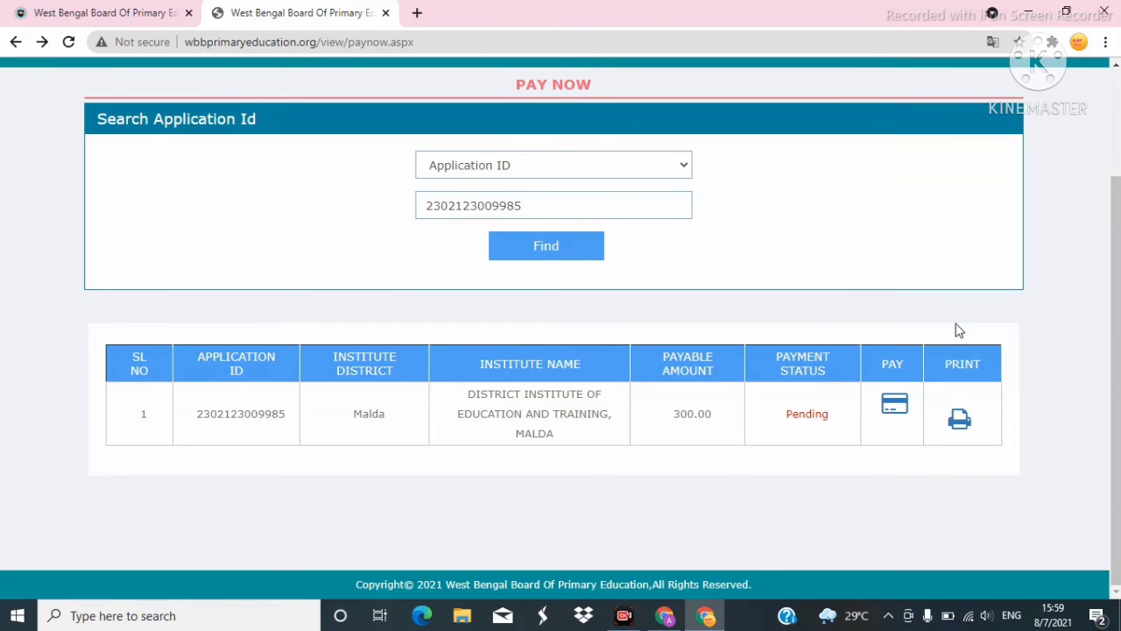
Open the application's printable acknowledgement receipt and cancel the print preview.
left_click(957, 418)
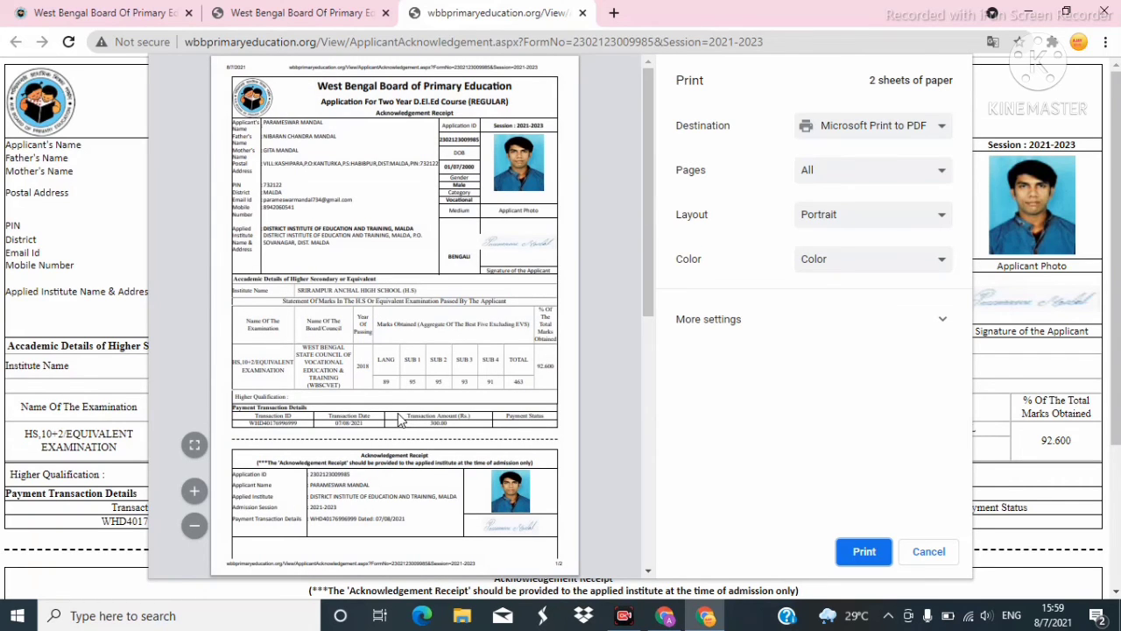
scroll(390, 382, "down", 1)
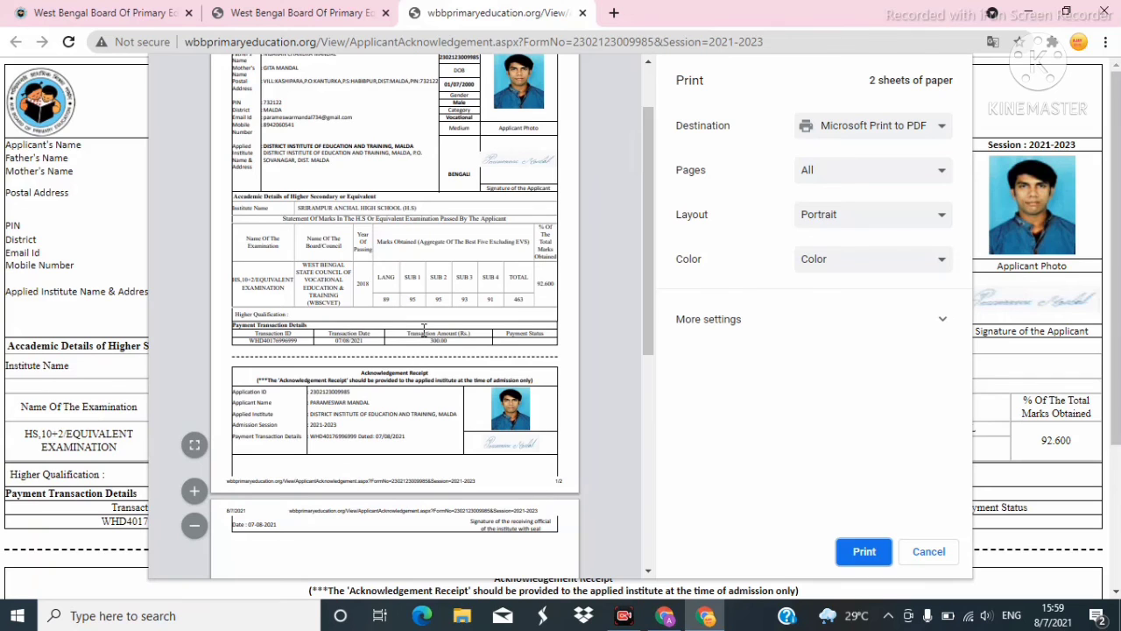
scroll(423, 328, "up", 2)
scroll(423, 328, "down", 2)
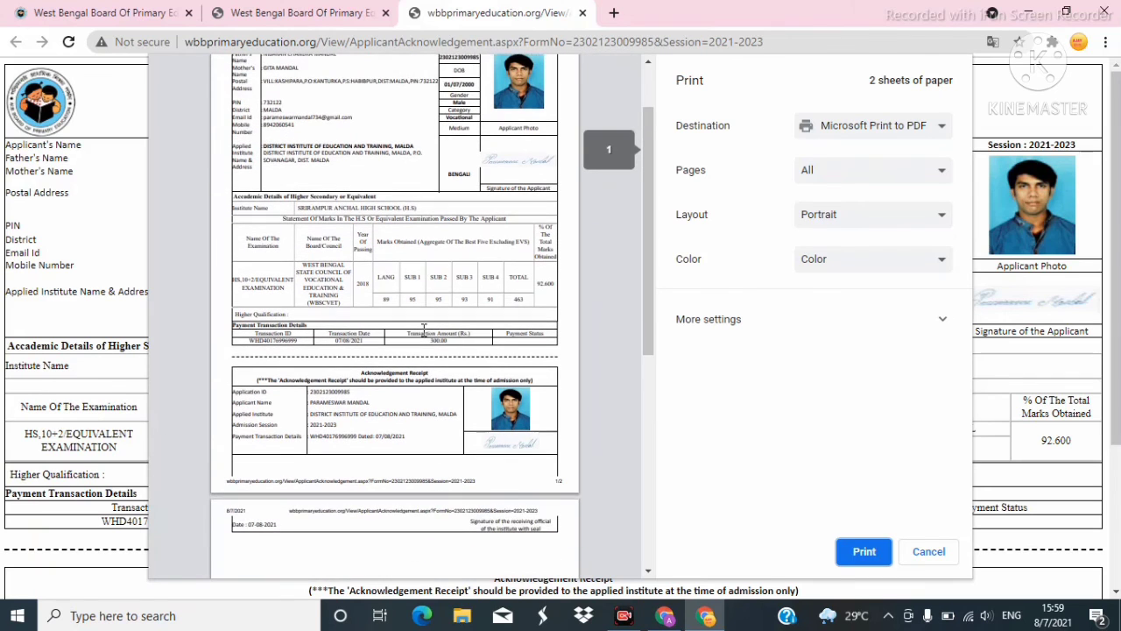
left_click(928, 553)
Highlight the payment transaction row, its date 07/08/2021 and amount 300.00.
scroll(739, 317, "down", 1)
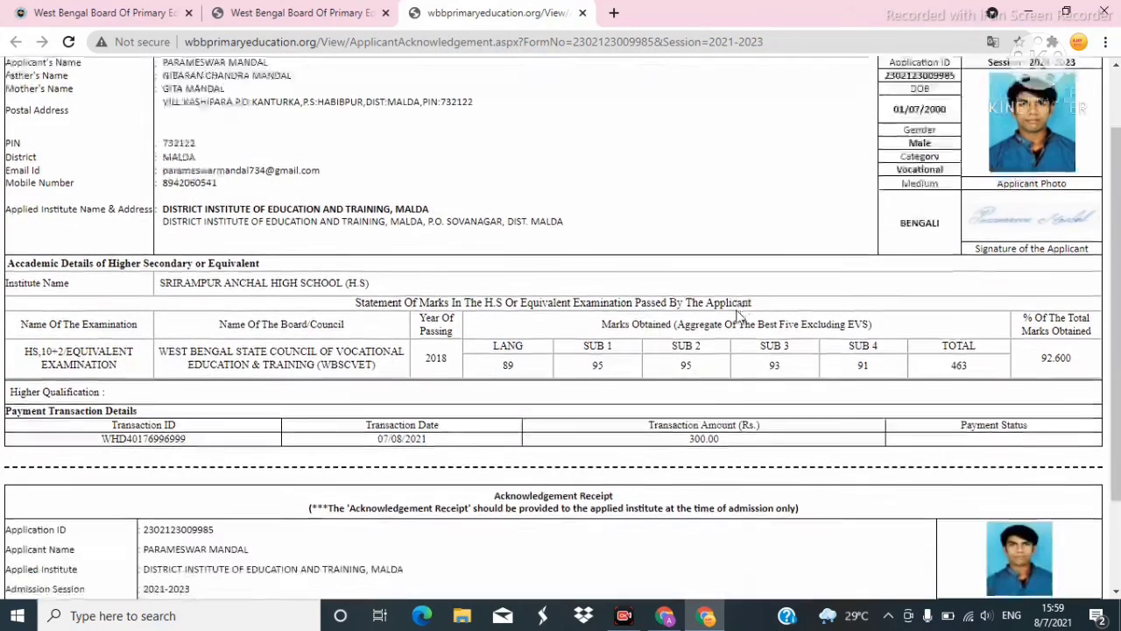
scroll(738, 317, "down", 2)
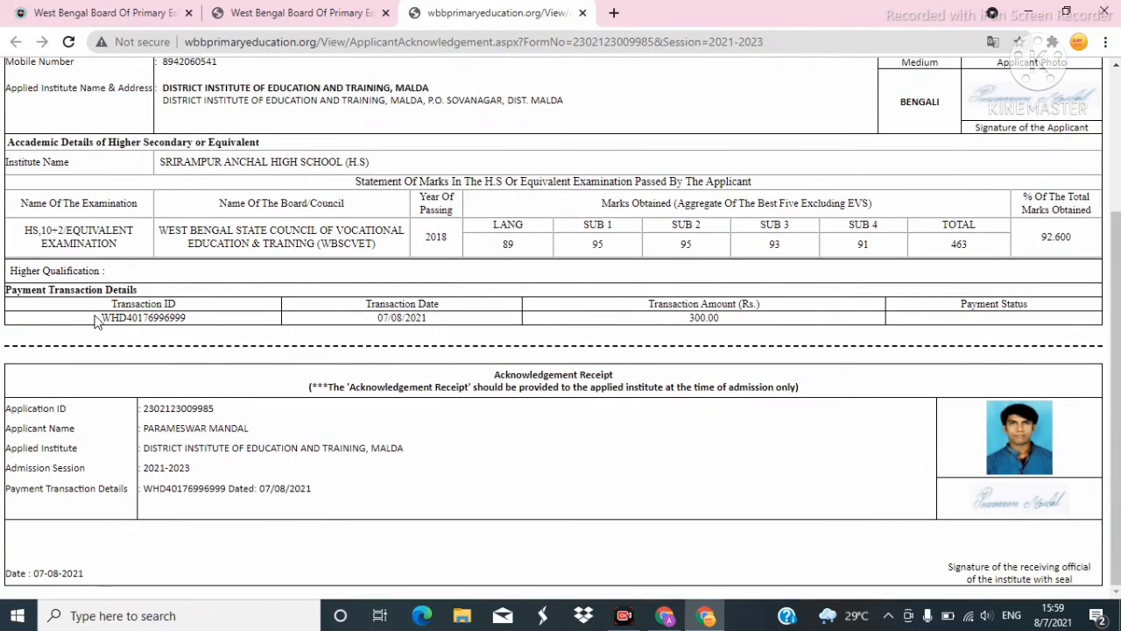
left_click_drag(97, 317, 179, 335)
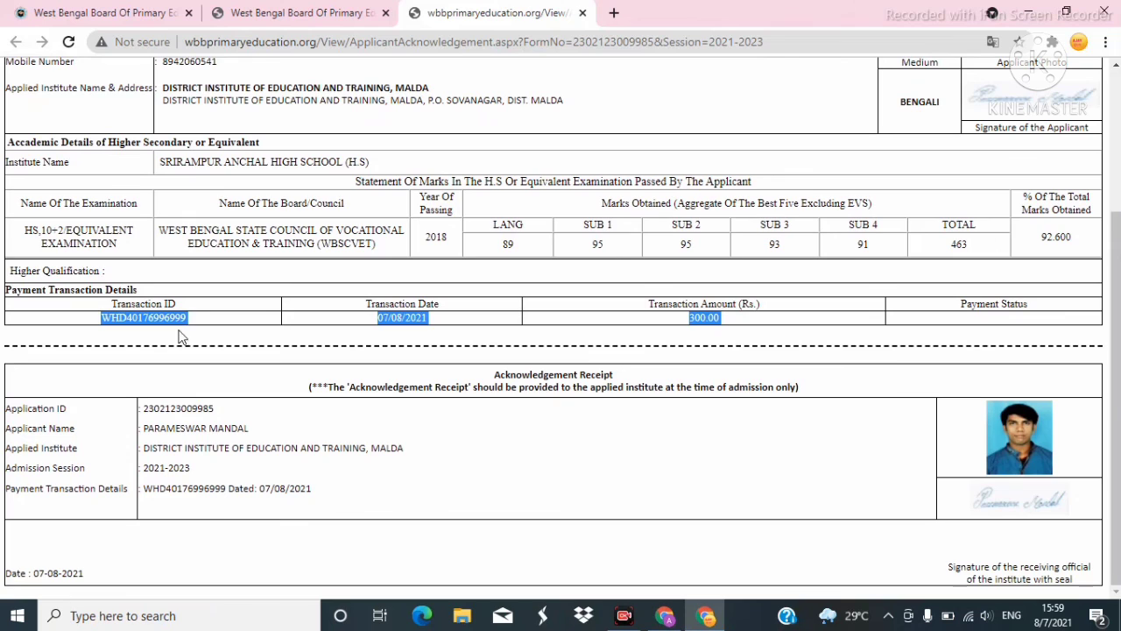
left_click(361, 339)
left_click_drag(376, 317, 447, 326)
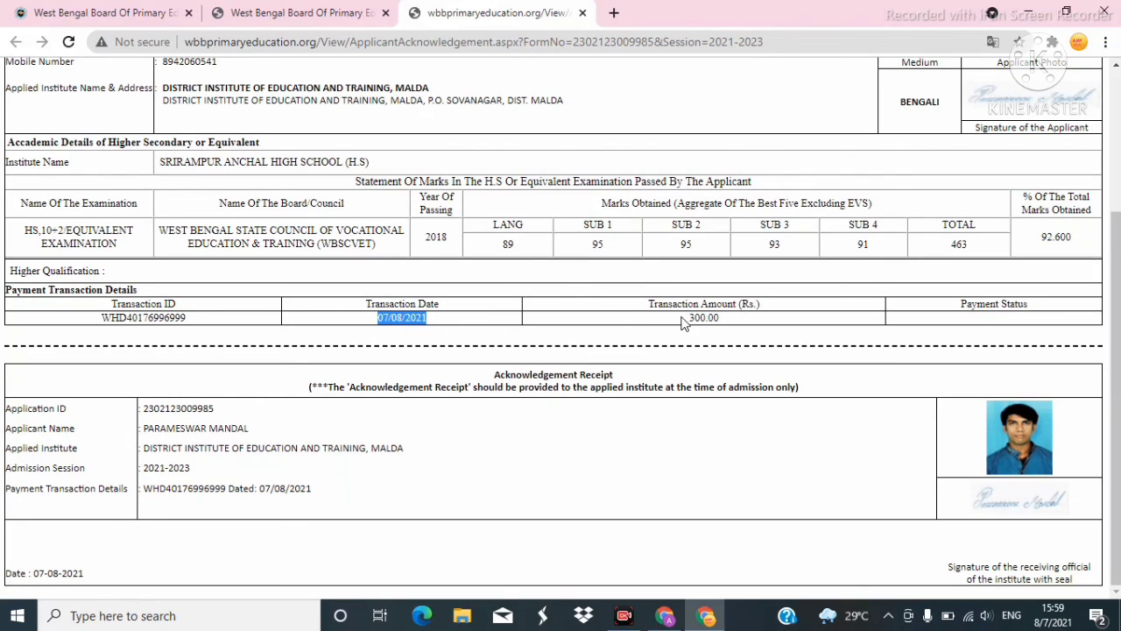
left_click_drag(683, 322, 743, 321)
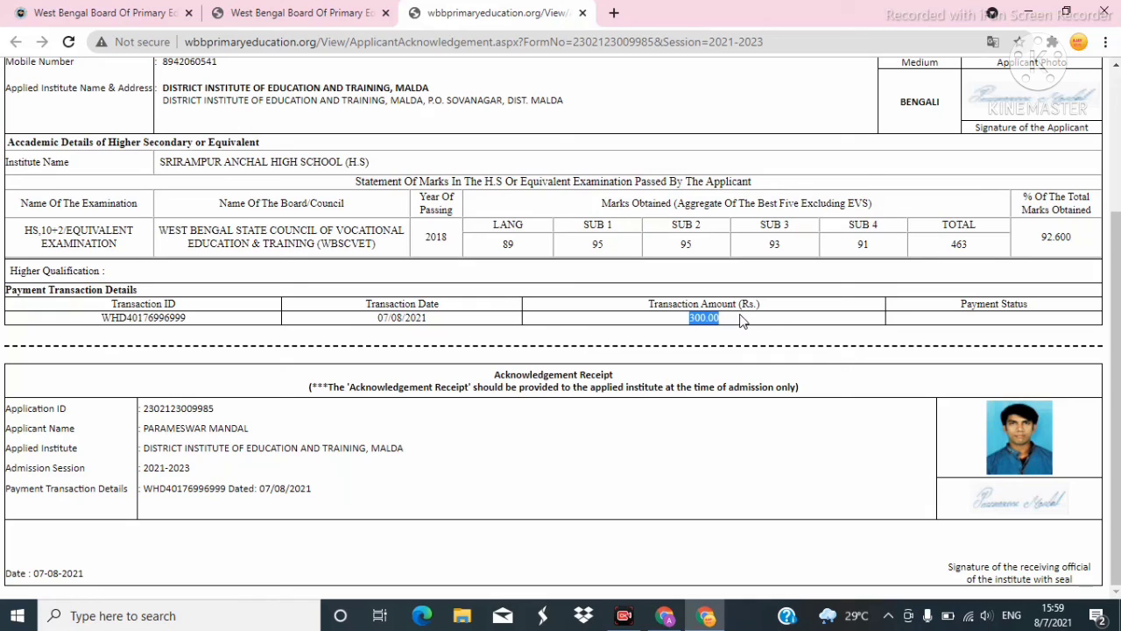
left_click(965, 318)
left_click_drag(716, 322, 685, 326)
left_click(736, 328)
Close the acknowledgement receipt tab to return to the Pay Now page.
scroll(639, 331, "up", 3)
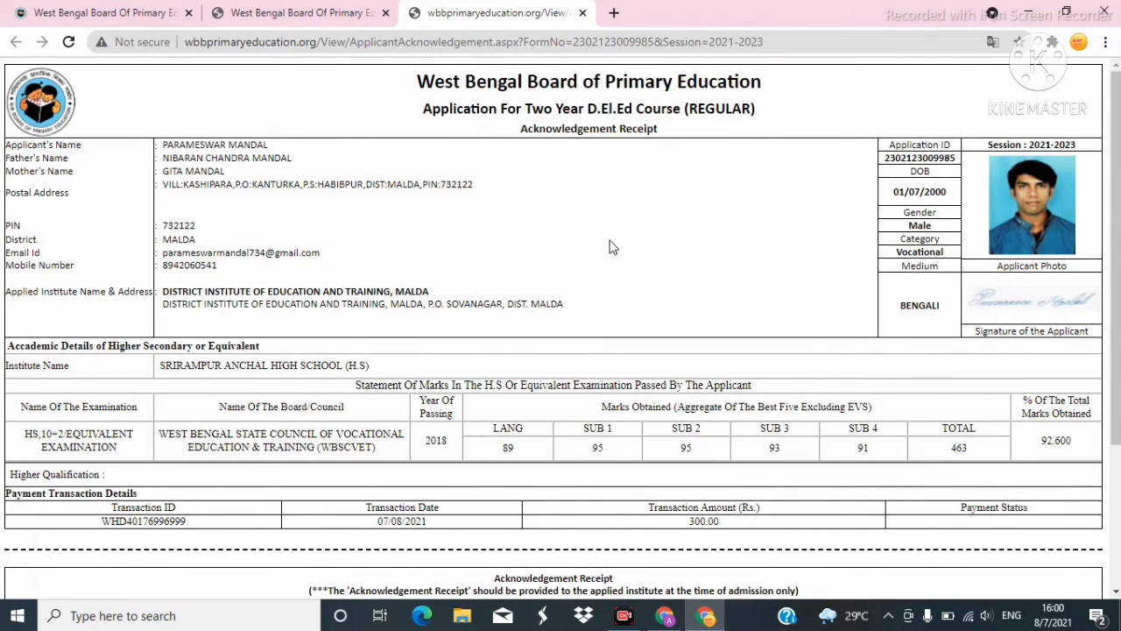
left_click(583, 12)
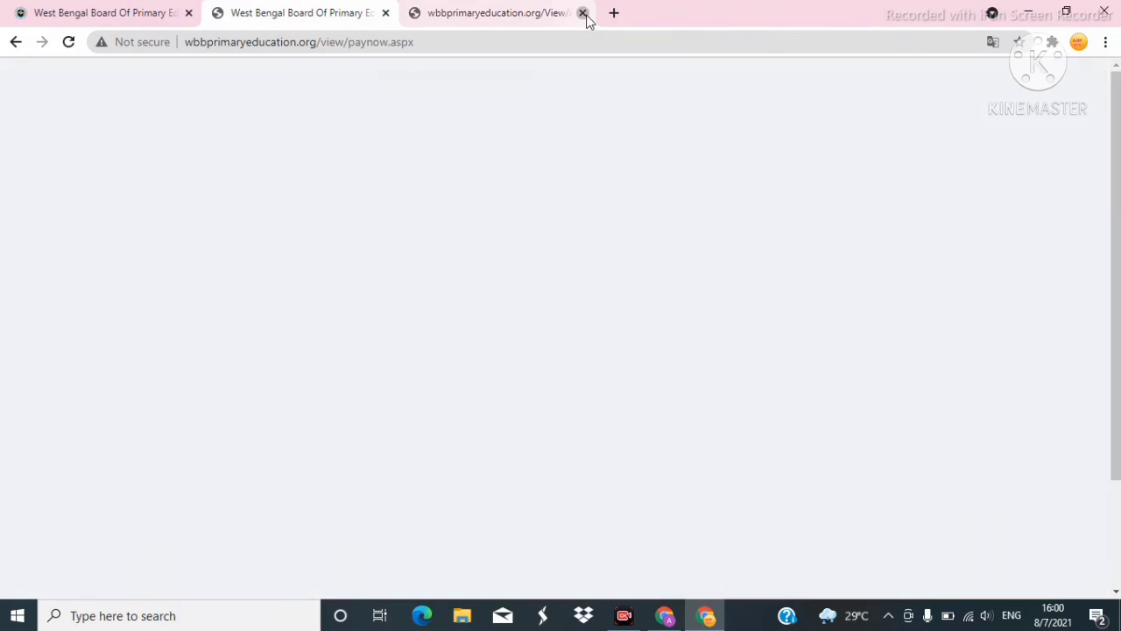
scroll(793, 433, "down", 2)
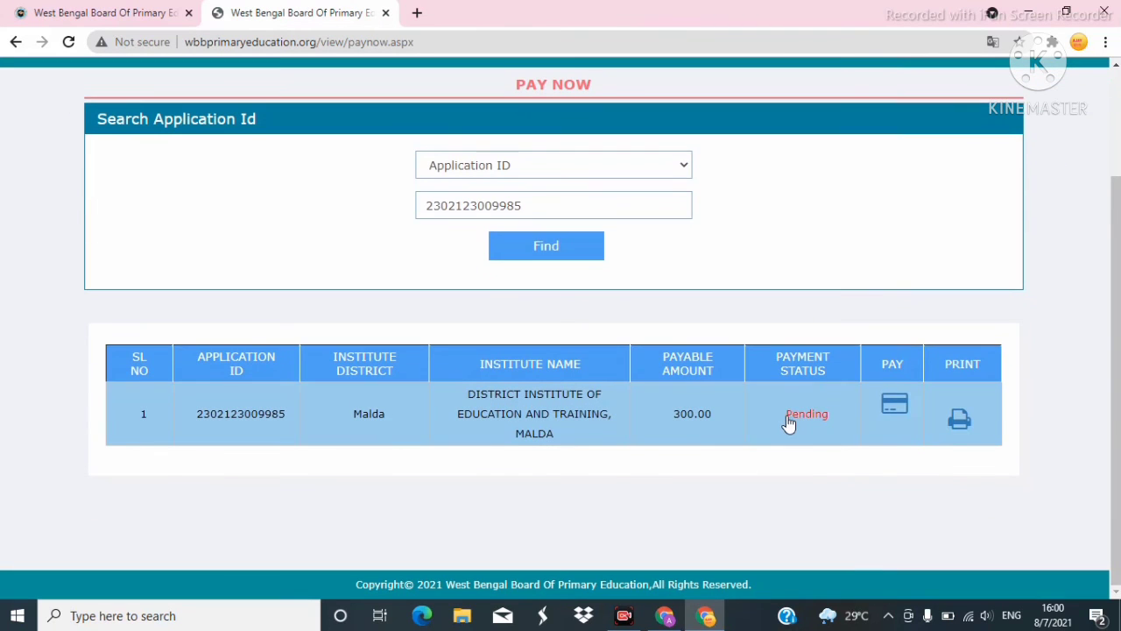